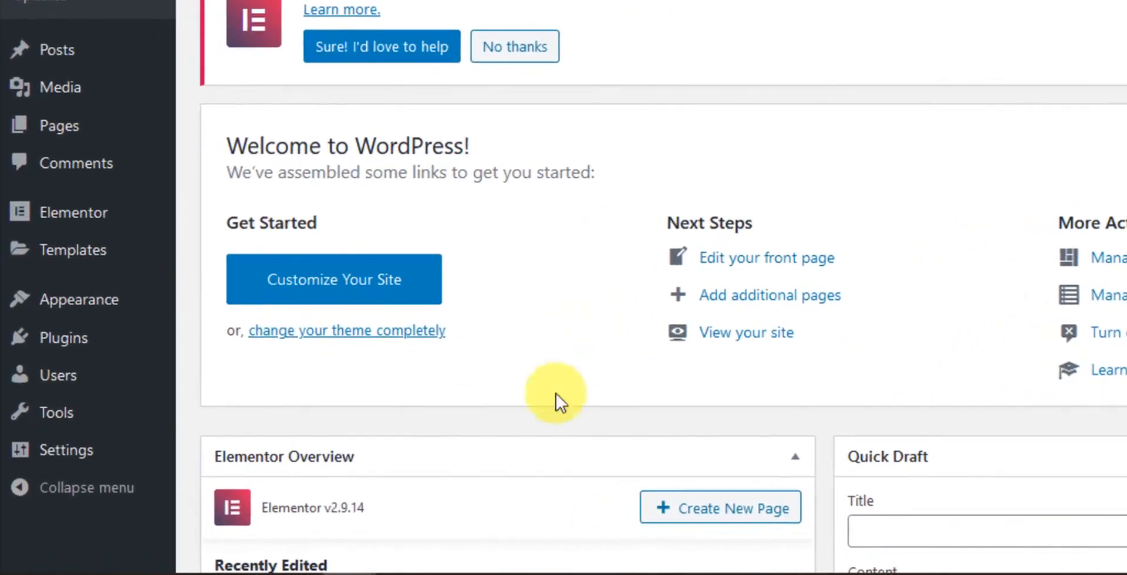
Step: Open the Plugins > Add New page in a new browser tab
{"action": "mouse_move", "coordinate": [75, 338]}
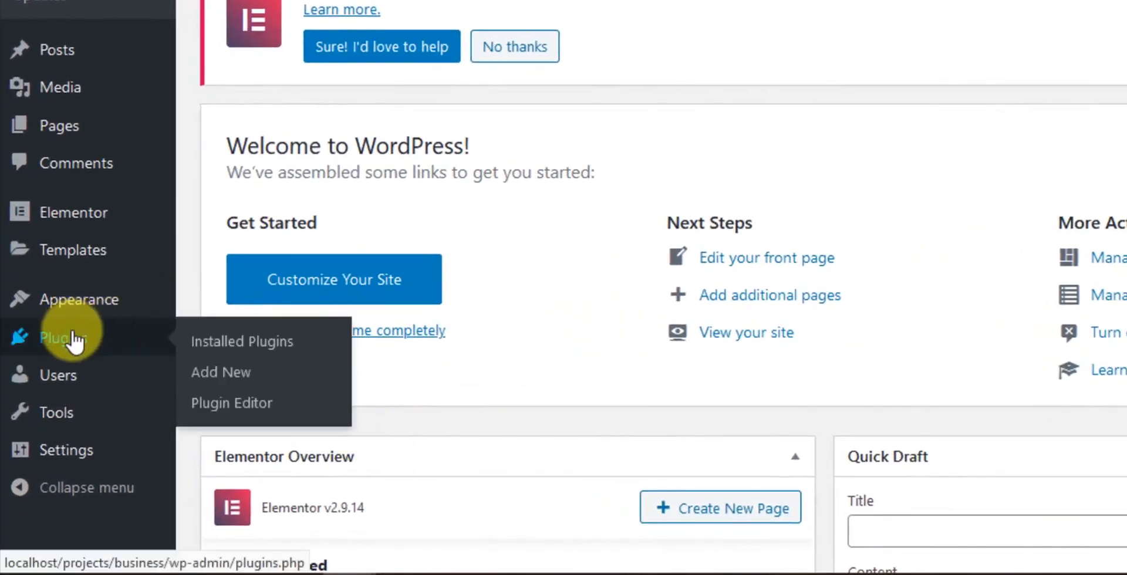
{"action": "right_click", "coordinate": [228, 385]}
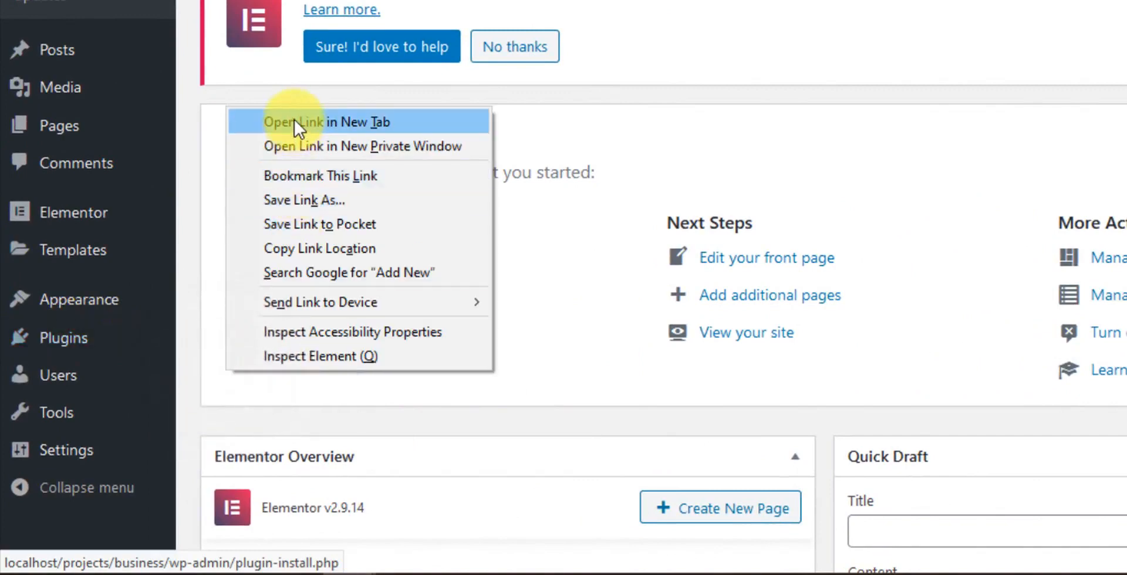
{"action": "left_click", "coordinate": [294, 118]}
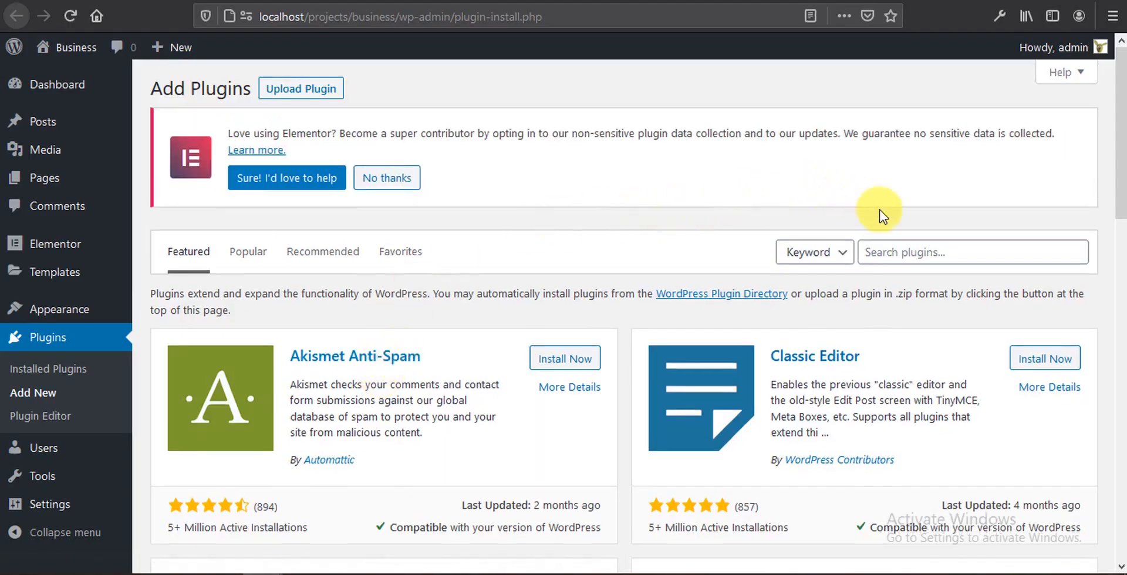
Step: Search for 'contact form 7' and install the Contact Form 7 plugin
{"action": "left_click", "coordinate": [904, 254]}
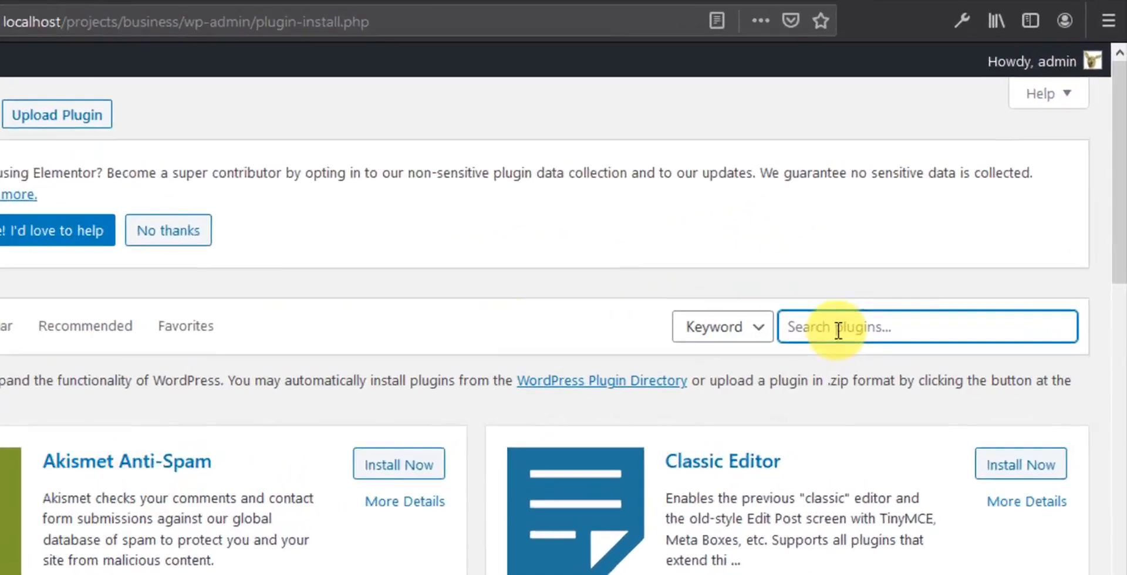
{"action": "type", "text": "contact form 7"}
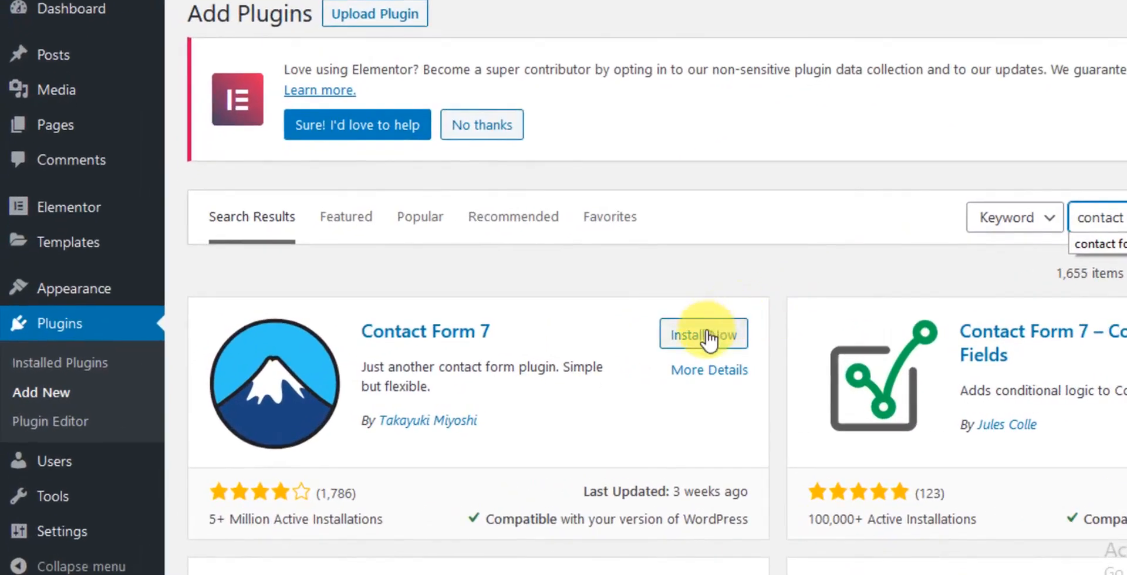
{"action": "left_click", "coordinate": [708, 335]}
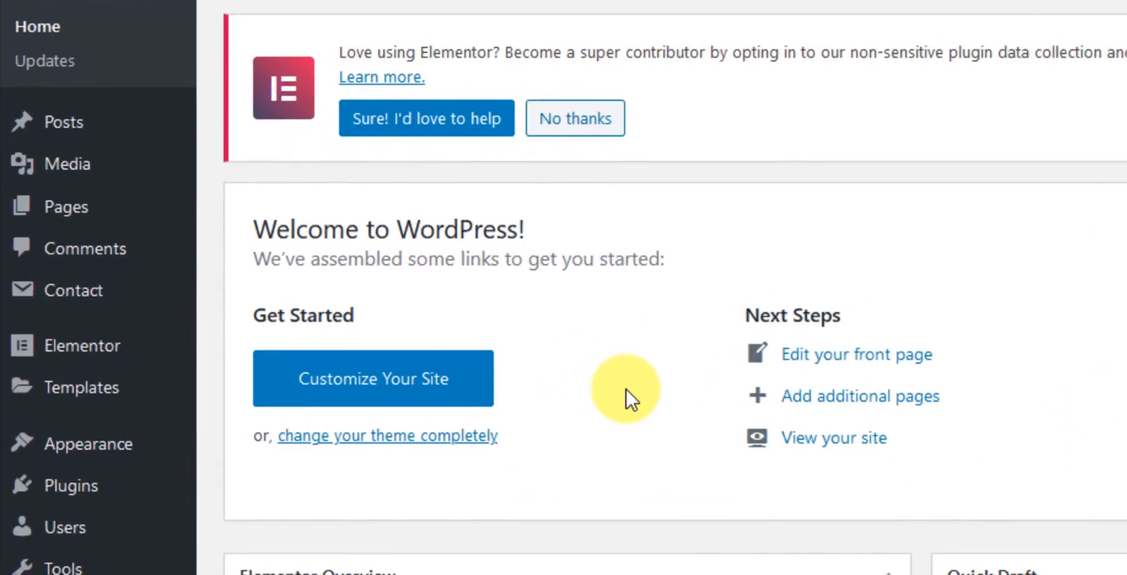
Step: Browse the Contact Forms list, then begin a new contact form with Add New
{"action": "left_click", "coordinate": [70, 297]}
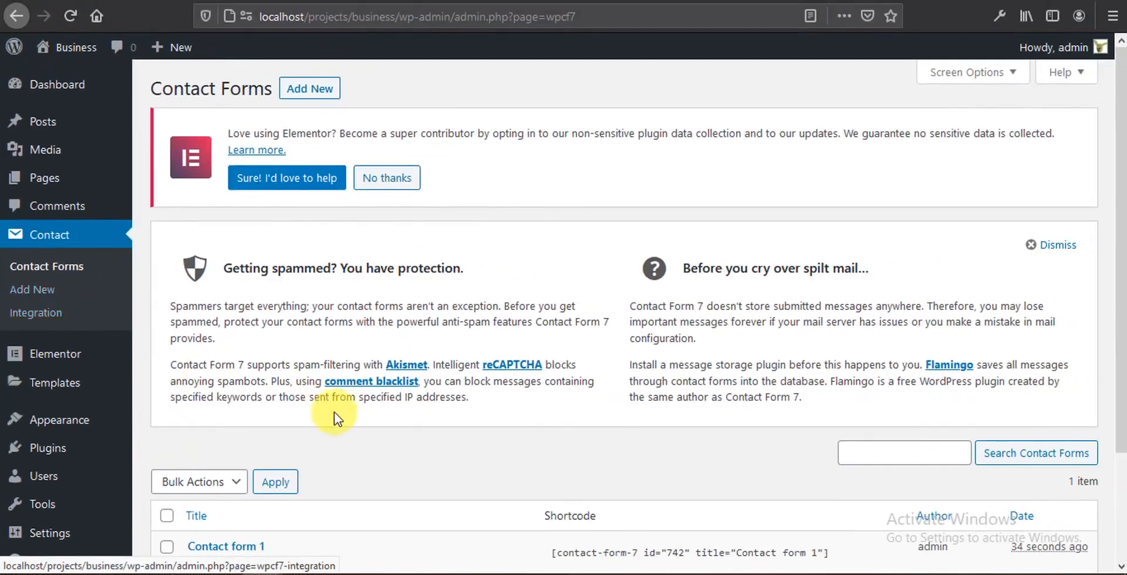
{"action": "scroll", "coordinate": [341, 405], "scroll_direction": "down", "scroll_amount": 3}
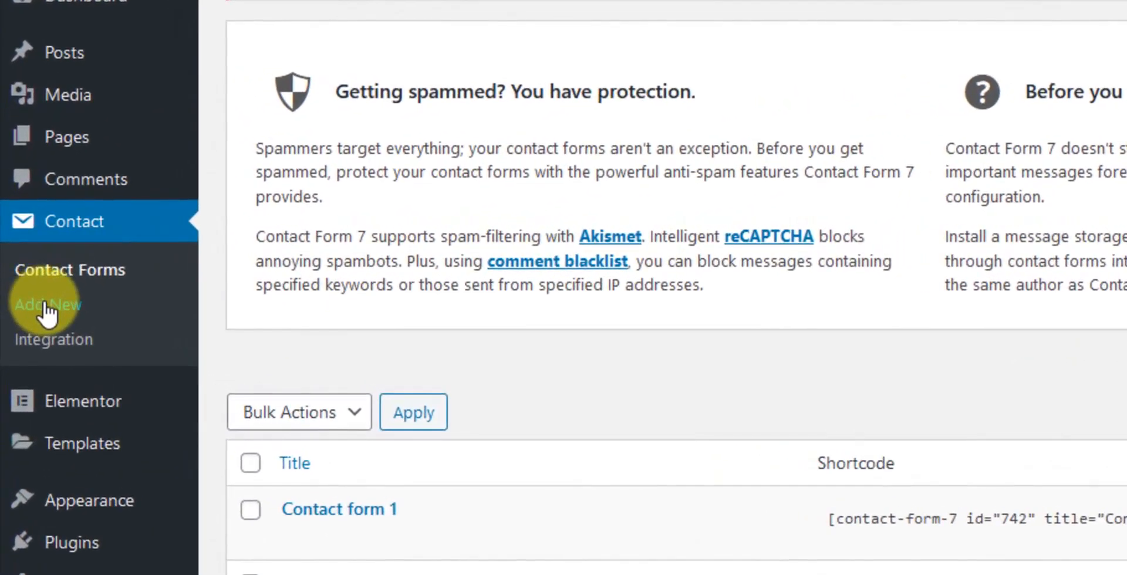
{"action": "left_click", "coordinate": [45, 305]}
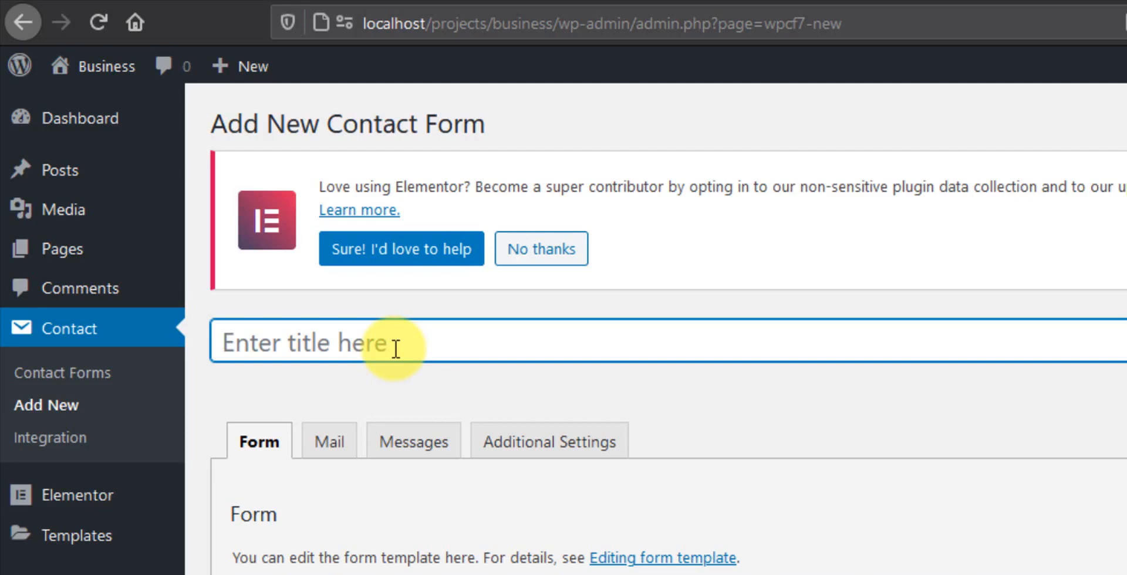
Step: Title the form 'Main Contact Form' and review its Mail, Messages and Additional Settings tabs
{"action": "type", "text": "Main Con"}
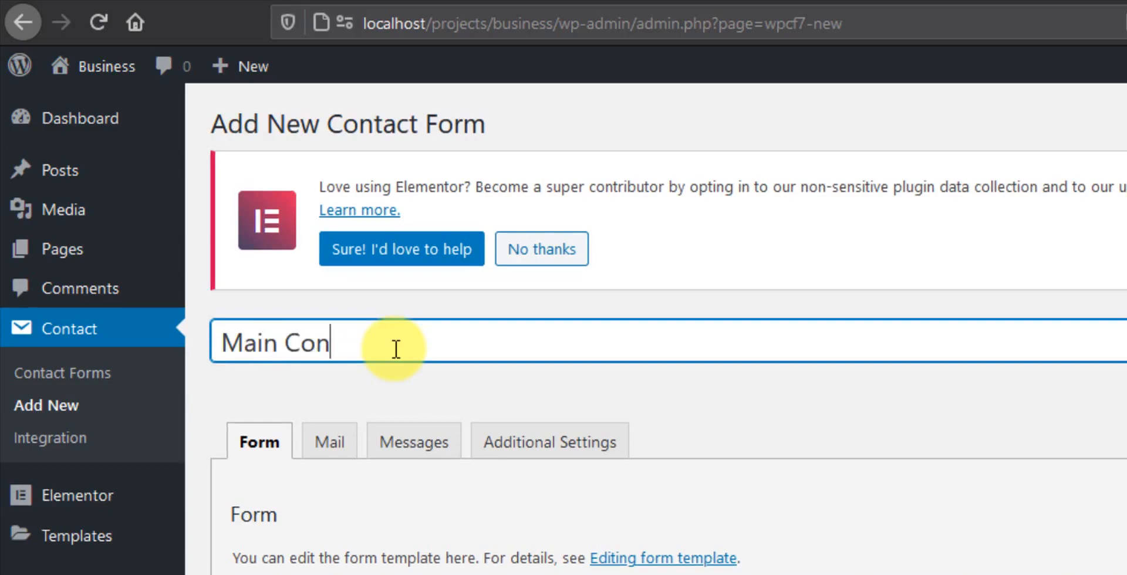
{"action": "type", "text": "tact Fo"}
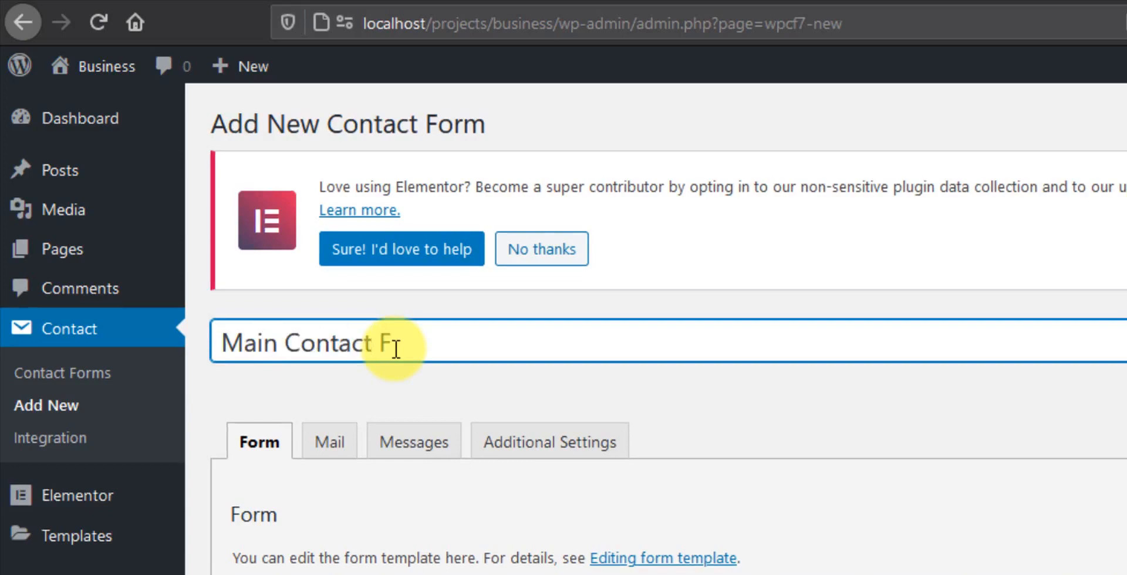
{"action": "type", "text": "rm"}
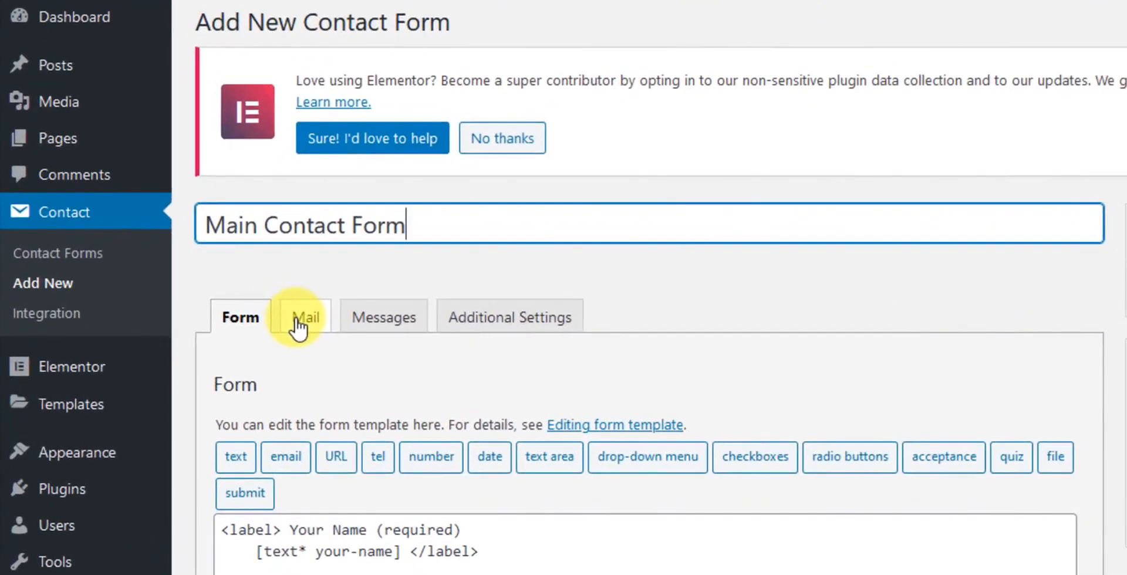
{"action": "left_click", "coordinate": [232, 320]}
{"action": "left_click", "coordinate": [366, 332]}
{"action": "left_click", "coordinate": [503, 319]}
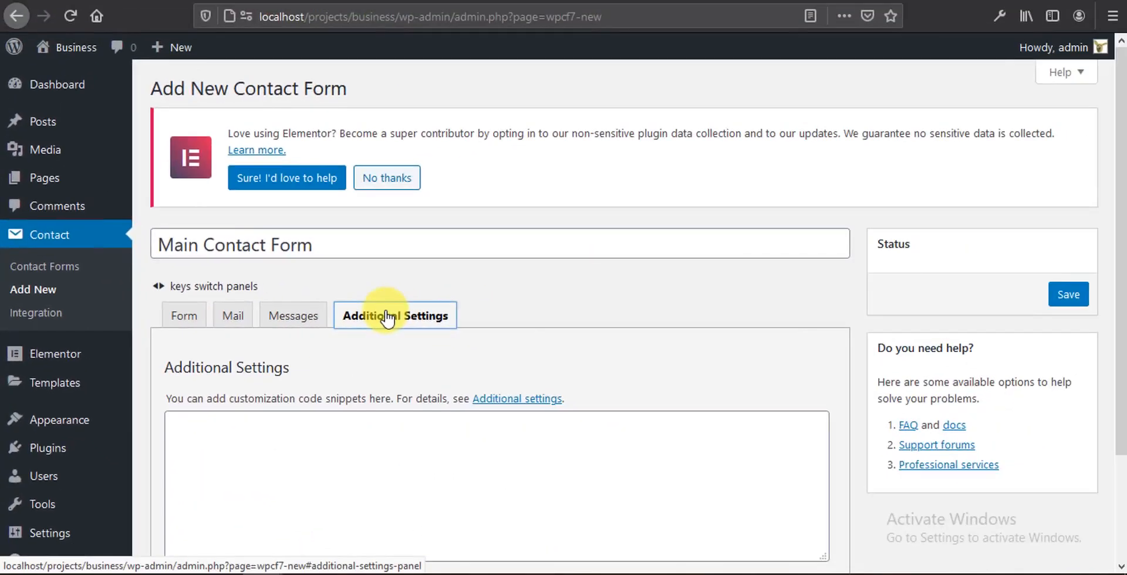
{"action": "left_click", "coordinate": [188, 320]}
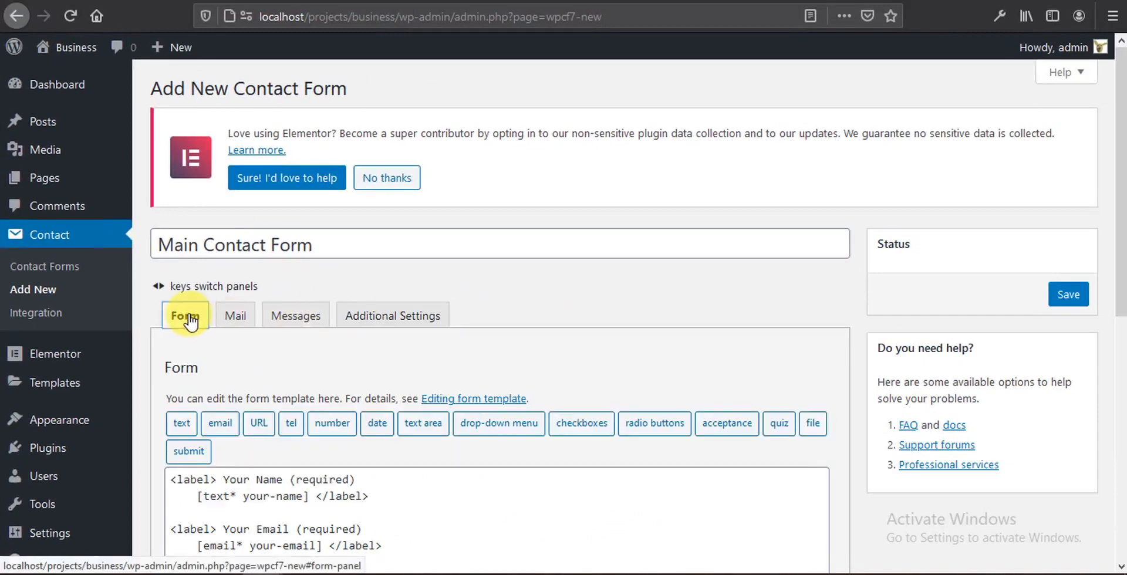
Step: Select the entire default template in the Form editor
{"action": "scroll", "coordinate": [466, 360], "scroll_direction": "down", "scroll_amount": 3}
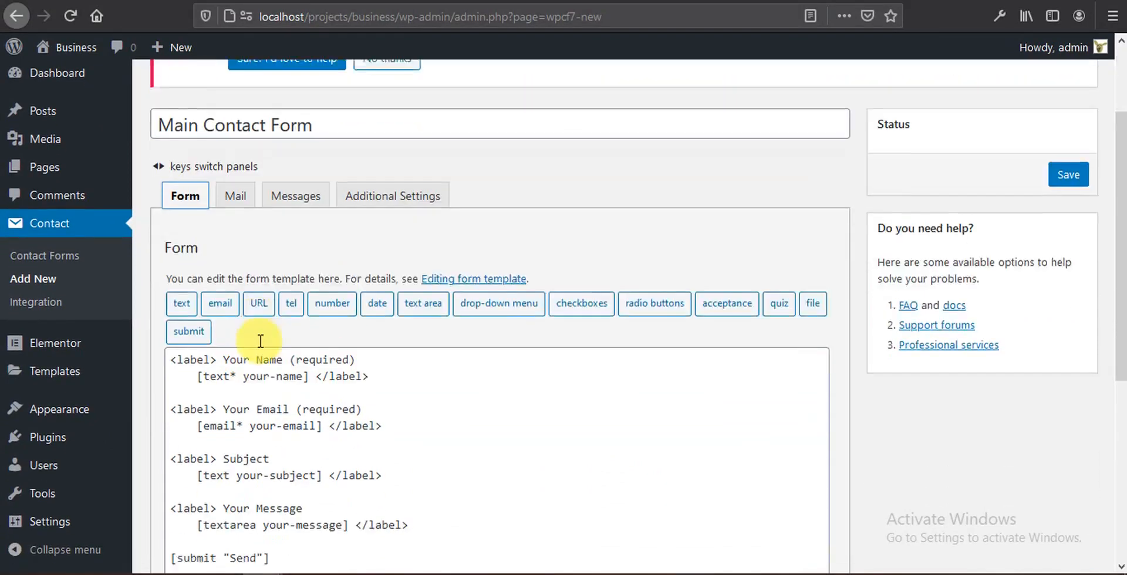
{"action": "scroll", "coordinate": [405, 449], "scroll_direction": "down", "scroll_amount": 2}
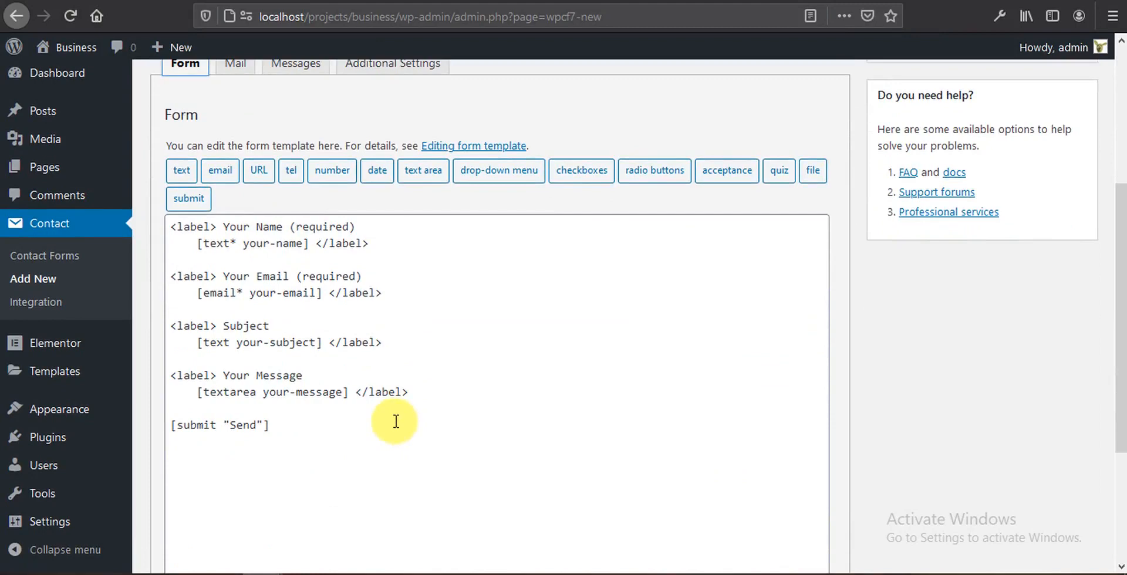
{"action": "left_click_drag", "start_coordinate": [387, 424], "coordinate": [163, 231]}
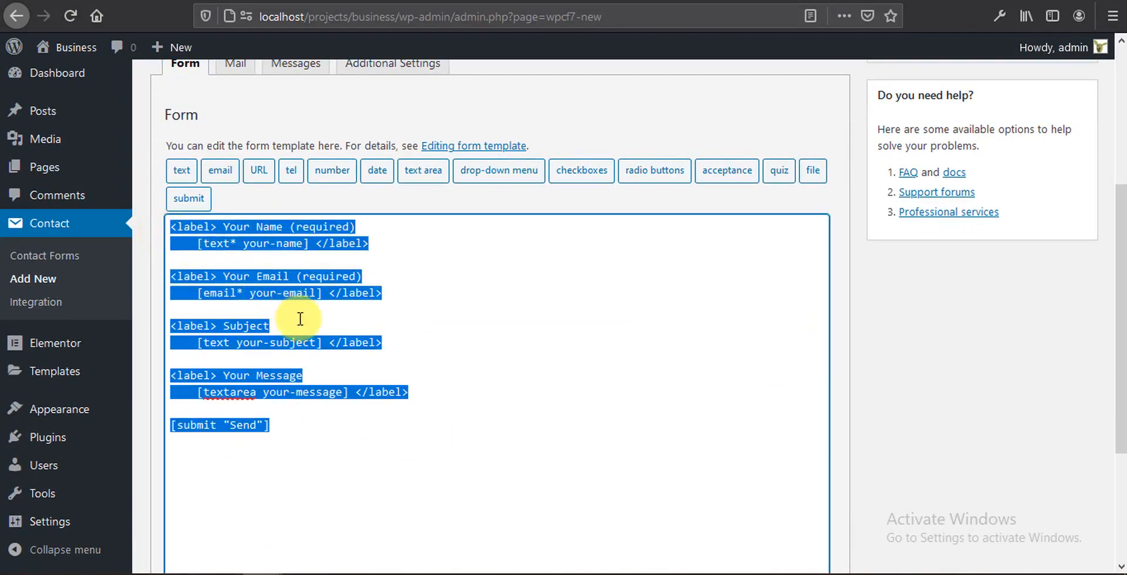
Step: Delete the default template text and bring up the text form-tag generator
{"action": "key", "text": "Delete"}
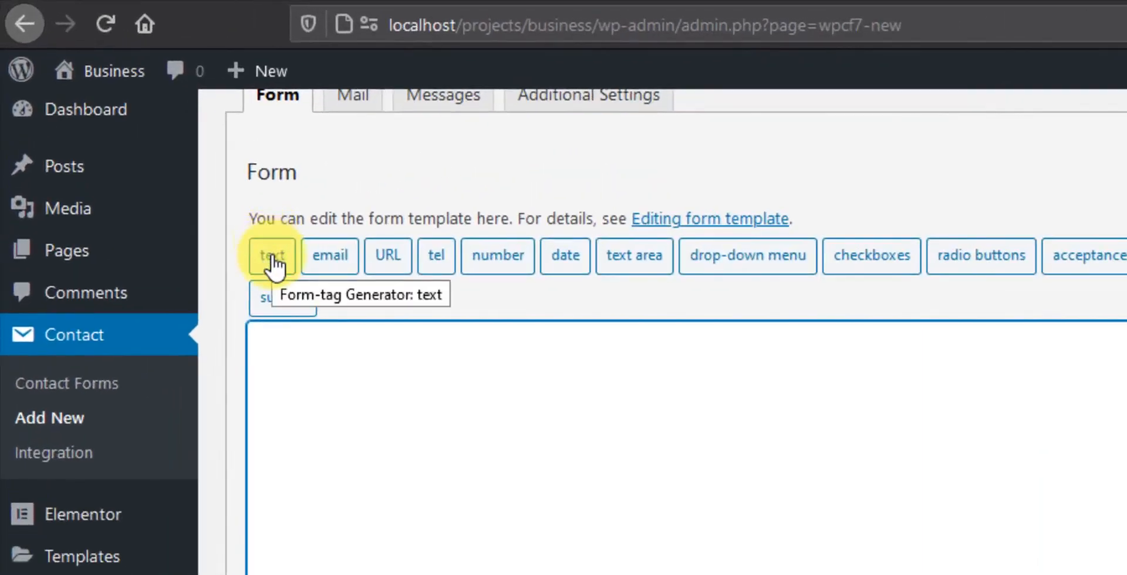
{"action": "left_click", "coordinate": [272, 256]}
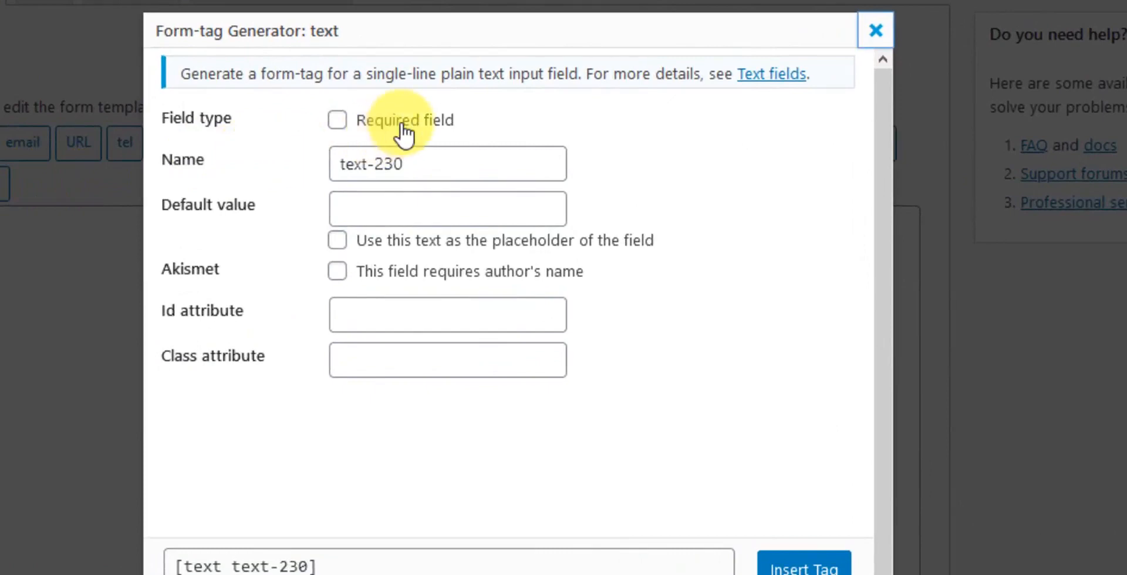
Step: Insert a required text tag named user-name with placeholder 'Md' into the template
{"action": "left_click", "coordinate": [404, 135]}
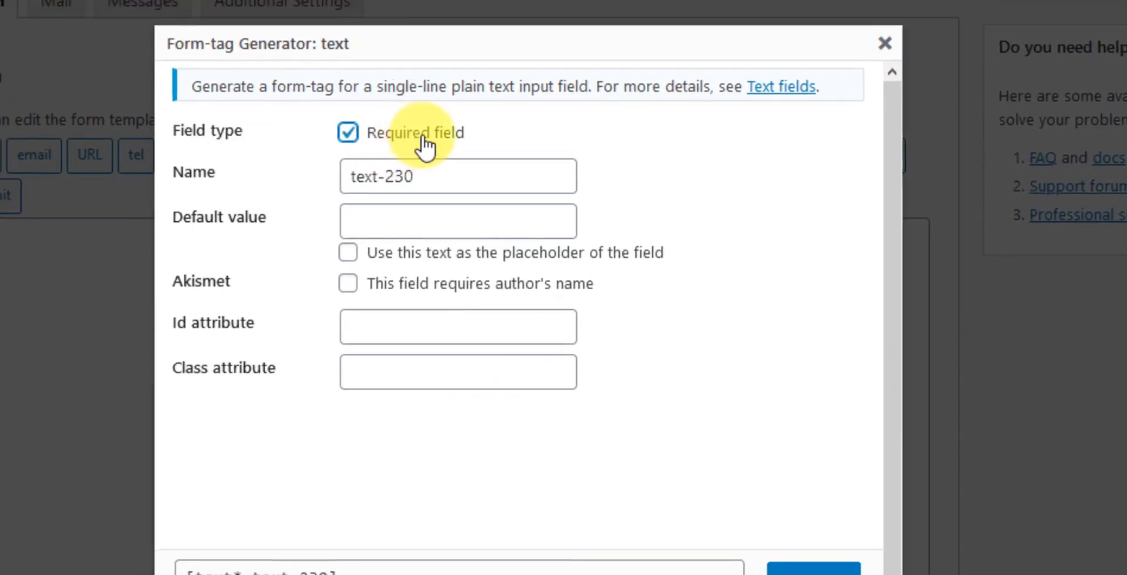
{"action": "left_click", "coordinate": [470, 171]}
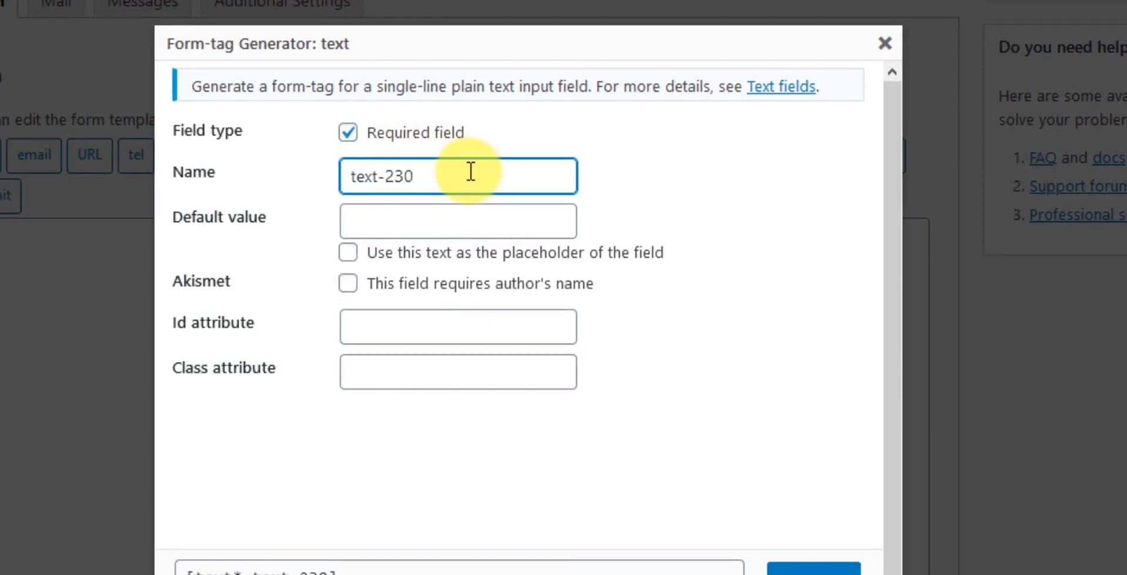
{"action": "left_click_drag", "start_coordinate": [470, 172], "coordinate": [306, 178]}
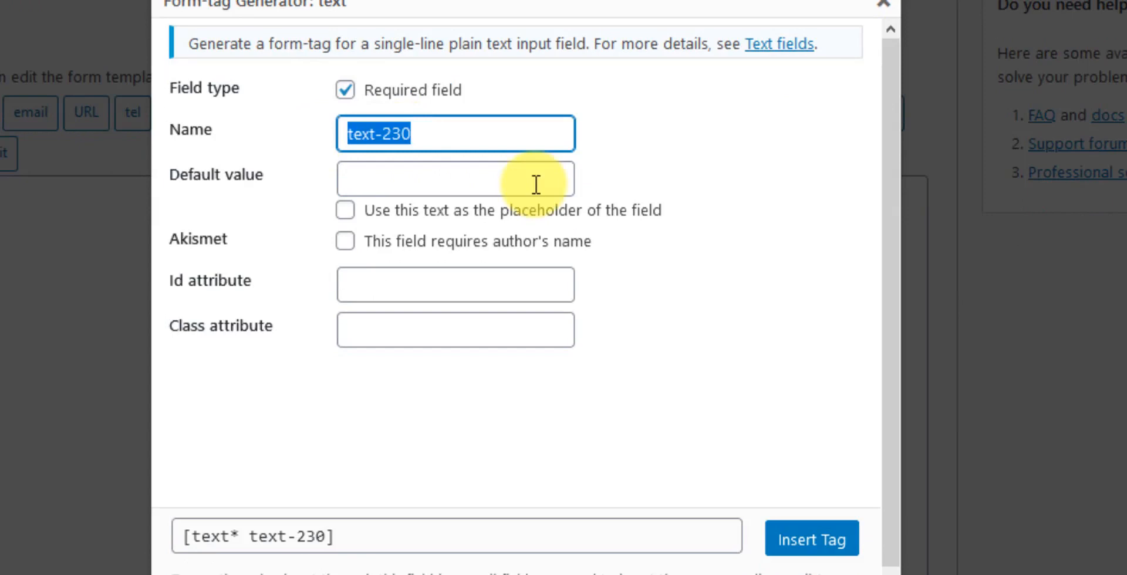
{"action": "type", "text": "user-"}
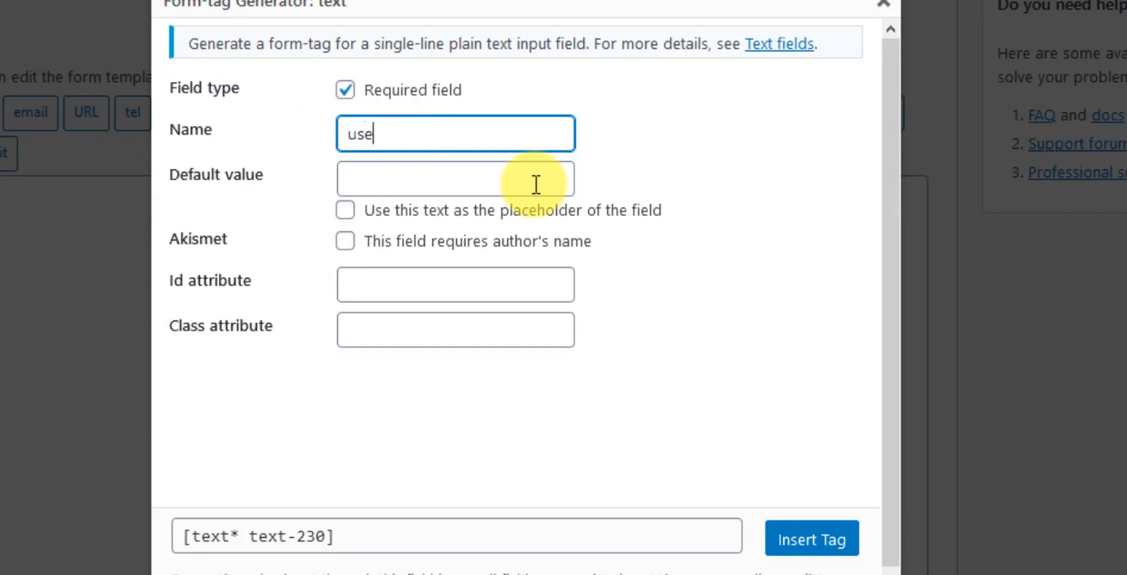
{"action": "type", "text": "name"}
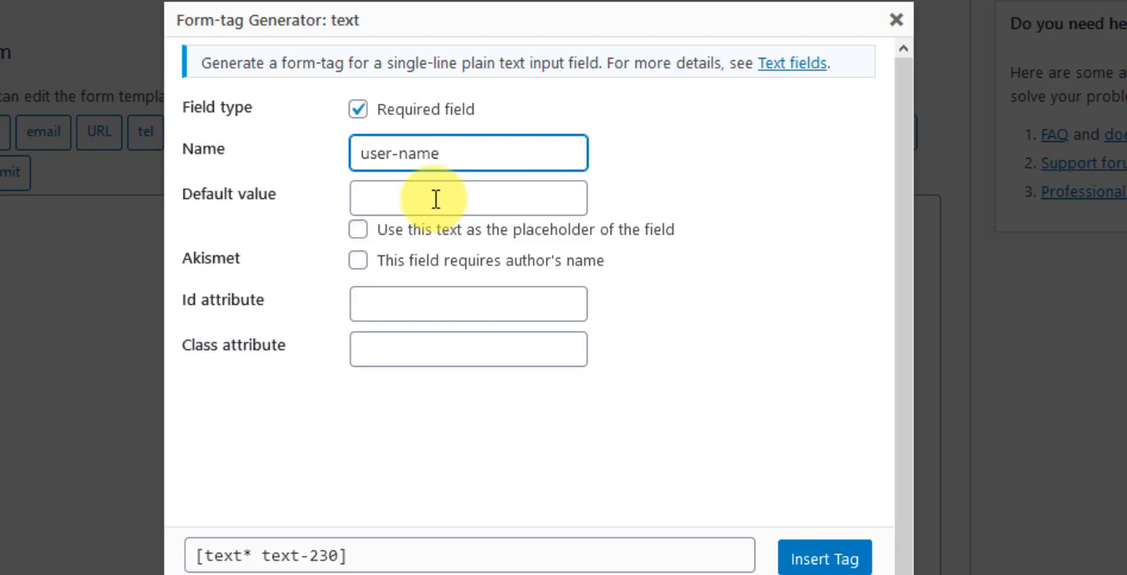
{"action": "left_click", "coordinate": [436, 200]}
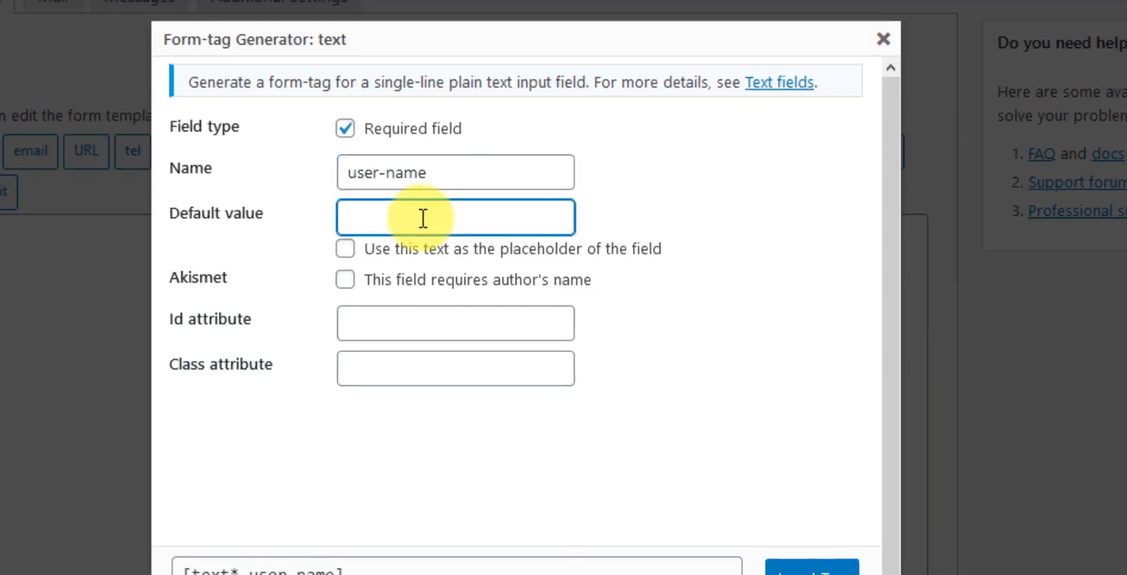
{"action": "type", "text": "Md"}
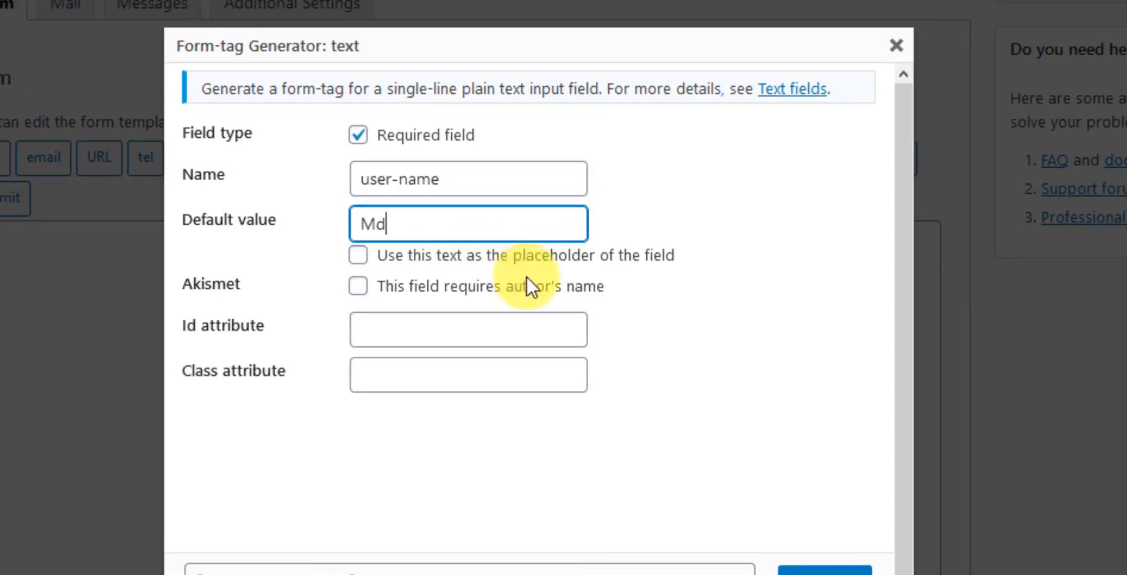
{"action": "left_click", "coordinate": [523, 263]}
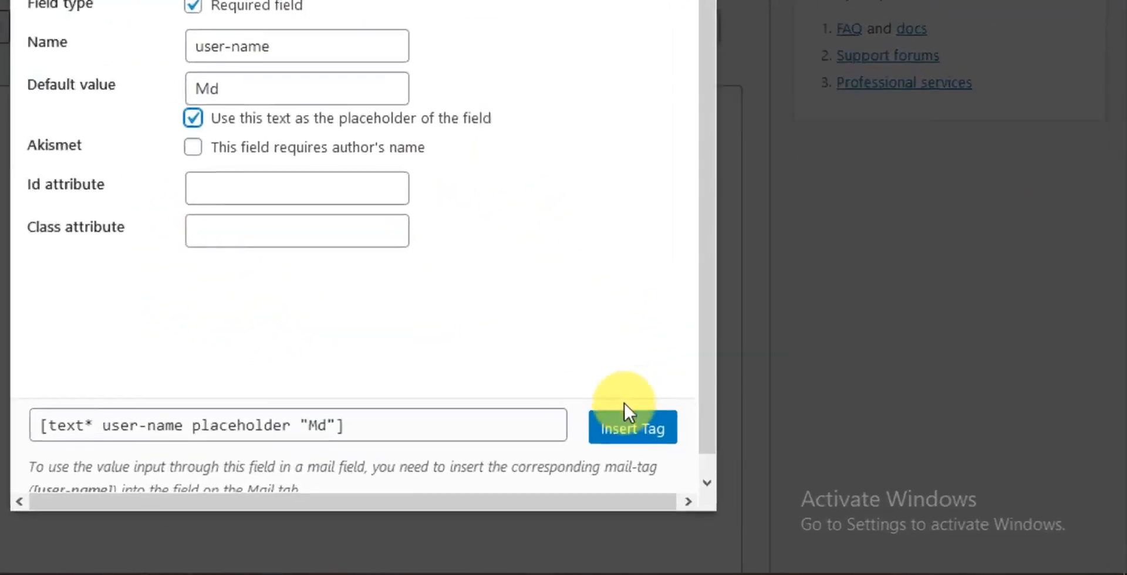
{"action": "left_click", "coordinate": [580, 414]}
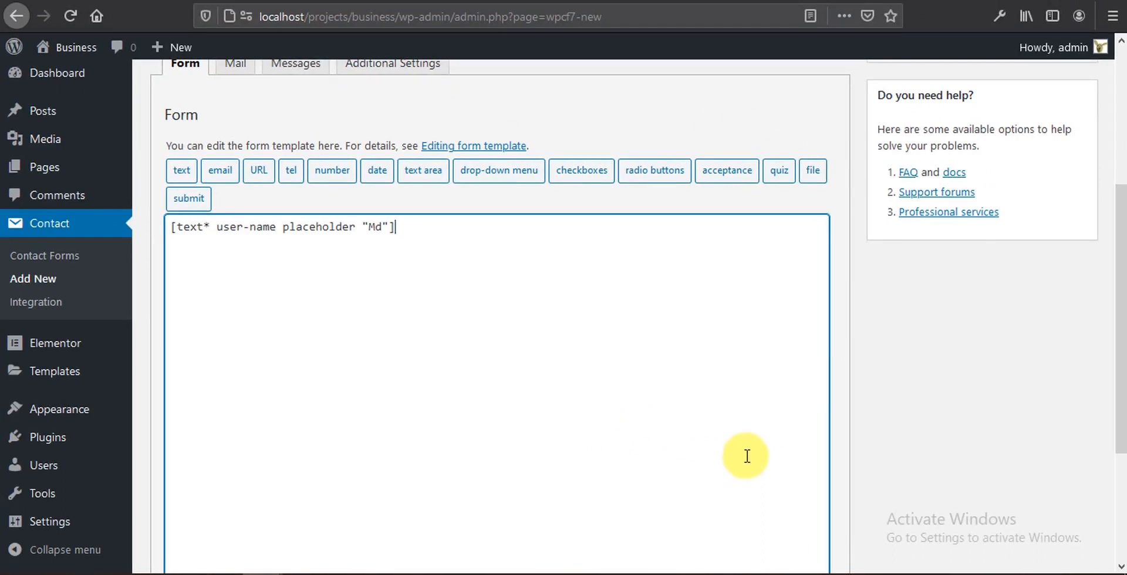
Step: Insert two email field tags into the template after the user-name tag
{"action": "left_click", "coordinate": [425, 229]}
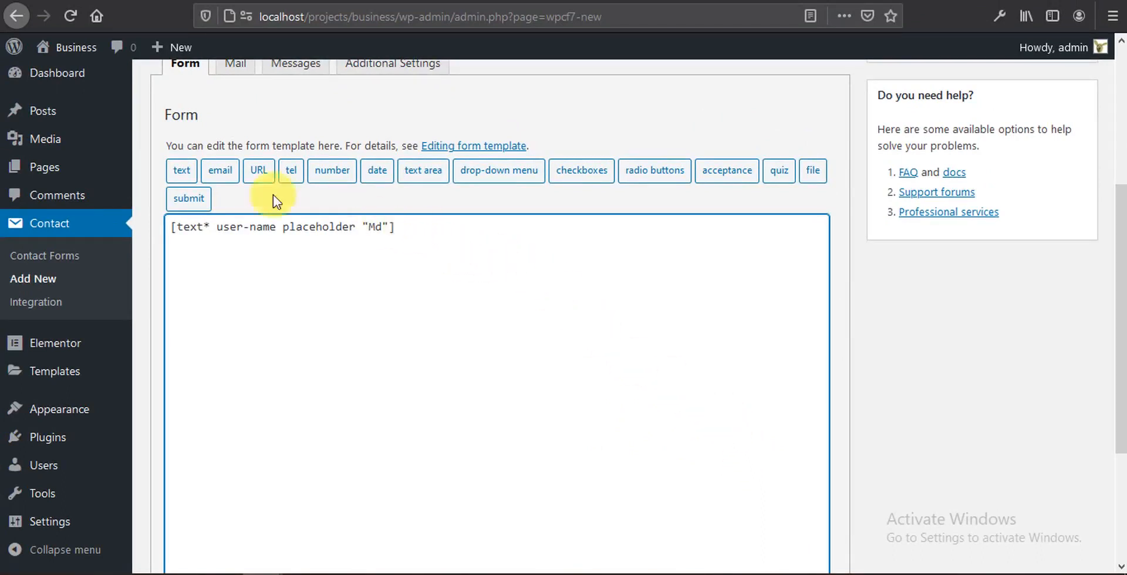
{"action": "left_click", "coordinate": [223, 170]}
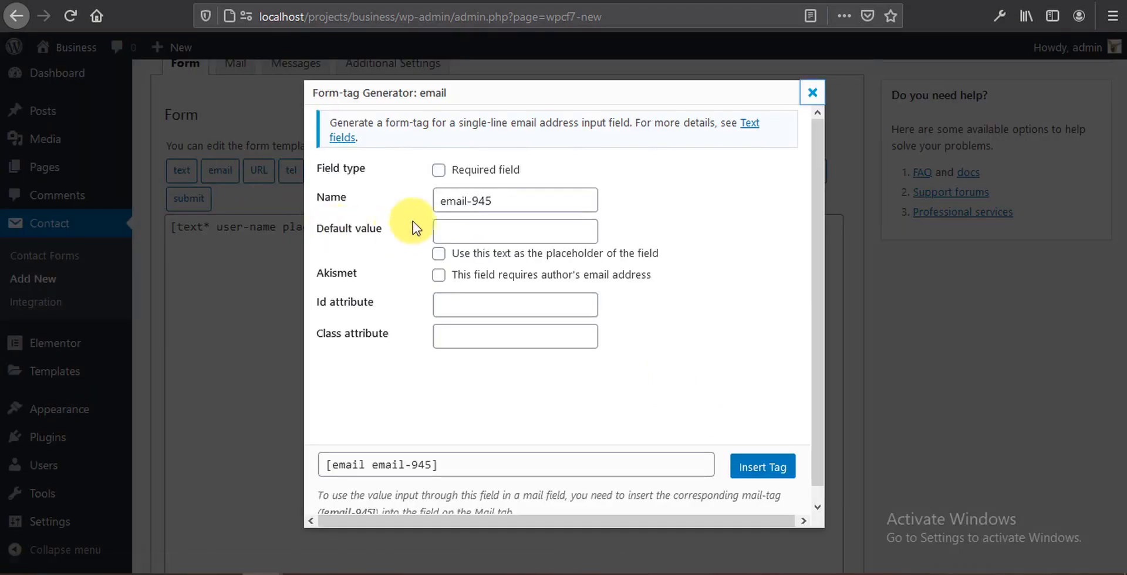
{"action": "left_click", "coordinate": [761, 466]}
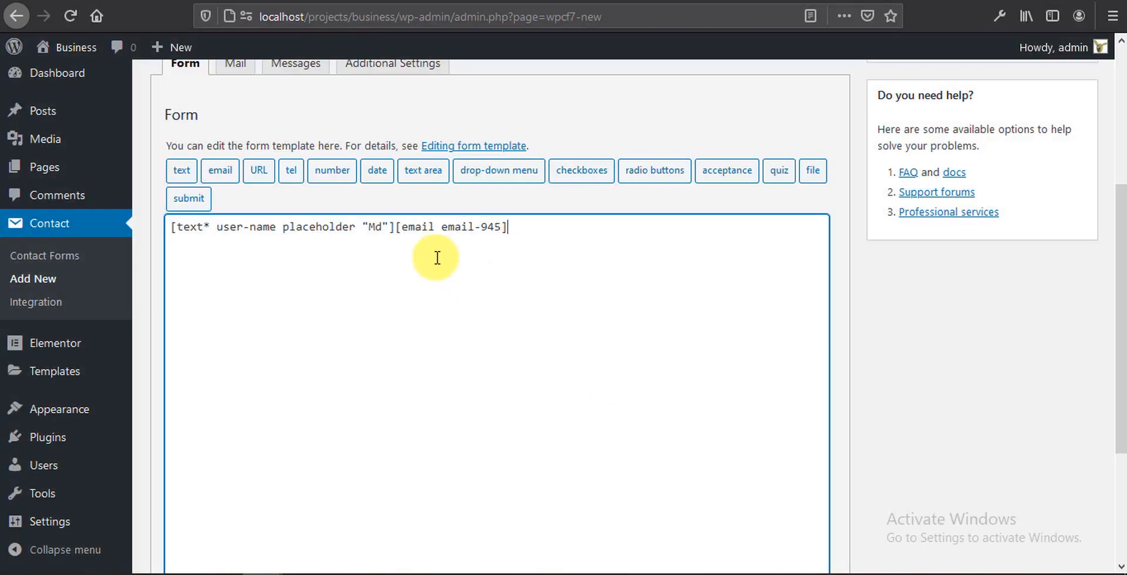
{"action": "left_click", "coordinate": [220, 176]}
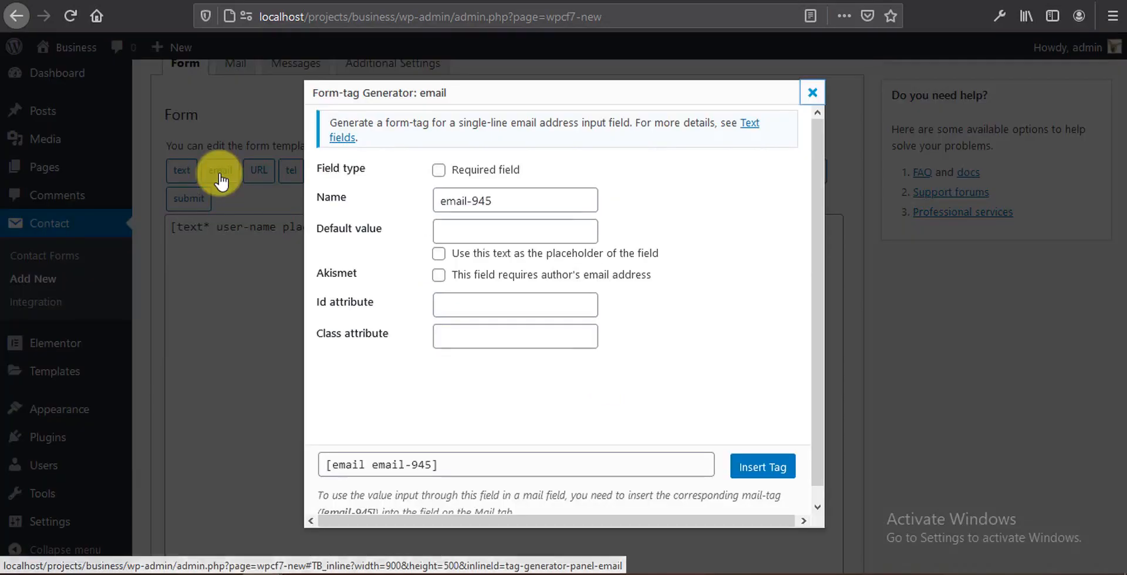
{"action": "left_click", "coordinate": [757, 468]}
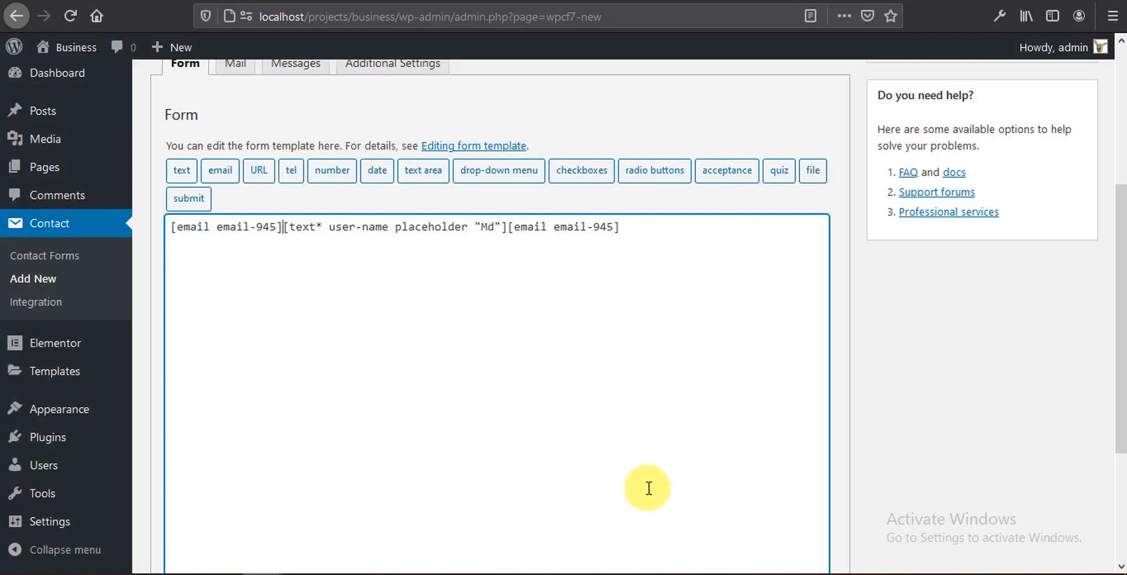
Step: Delete both stray email tags and reopen the email form-tag generator
{"action": "left_click_drag", "start_coordinate": [282, 226], "coordinate": [172, 226]}
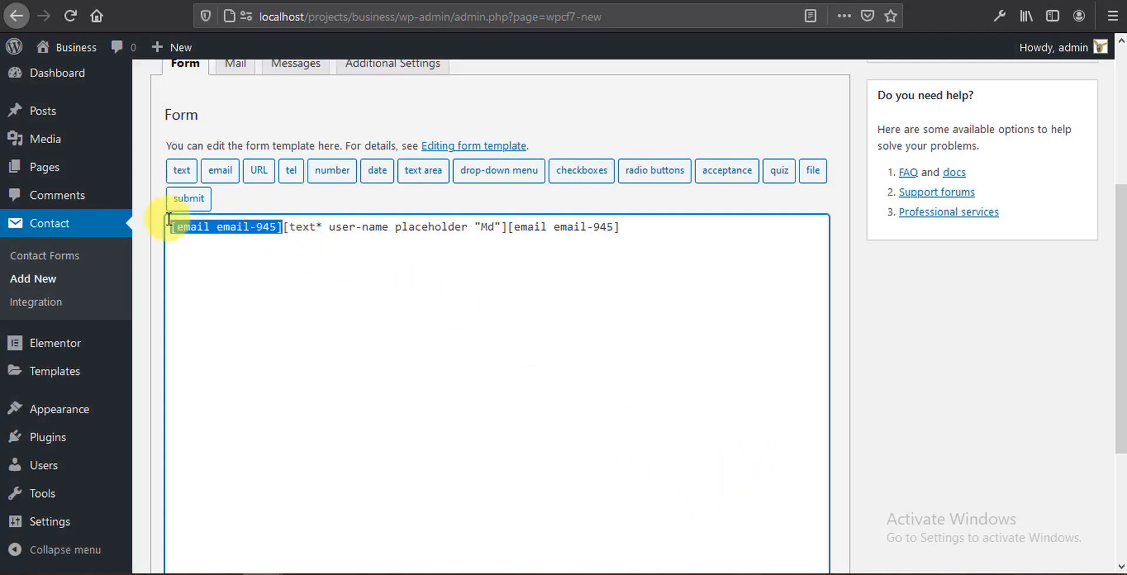
{"action": "key", "text": "BackSpace"}
{"action": "left_click_drag", "start_coordinate": [393, 226], "coordinate": [529, 243]}
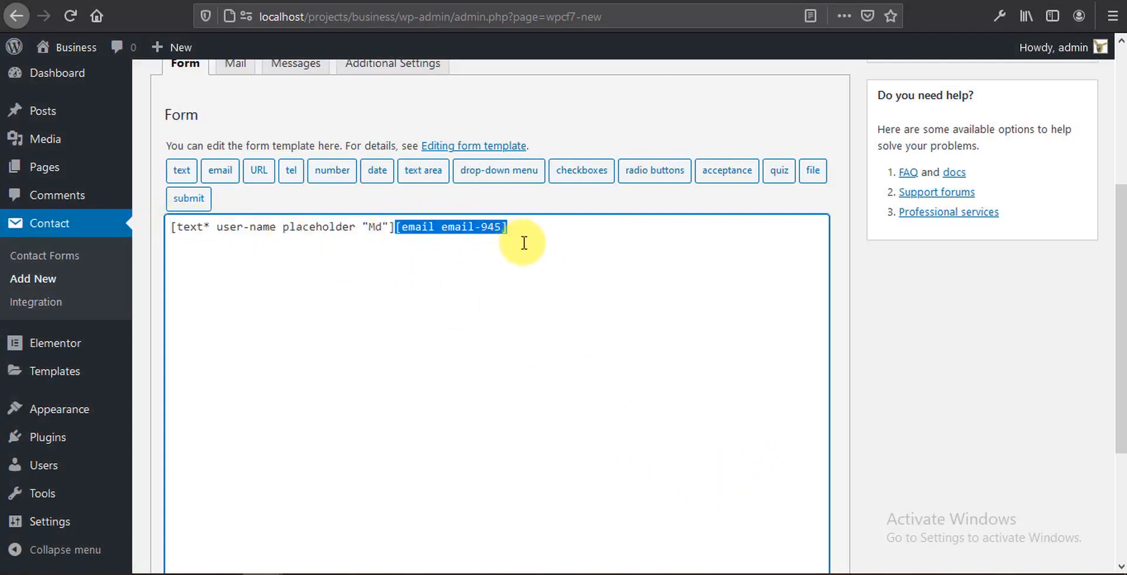
{"action": "key", "text": "Return"}
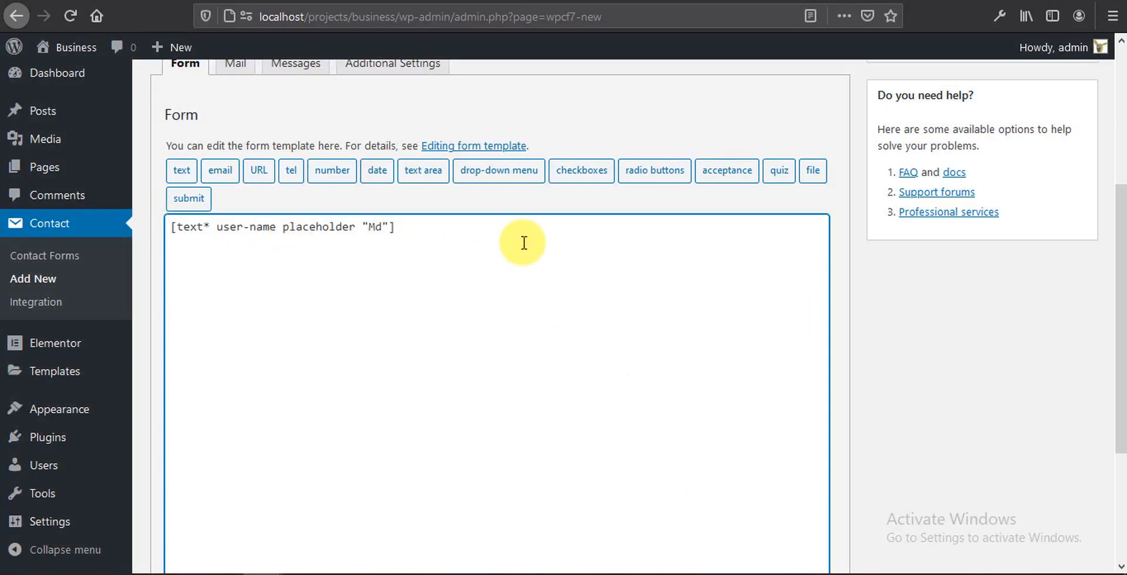
{"action": "left_click", "coordinate": [222, 171]}
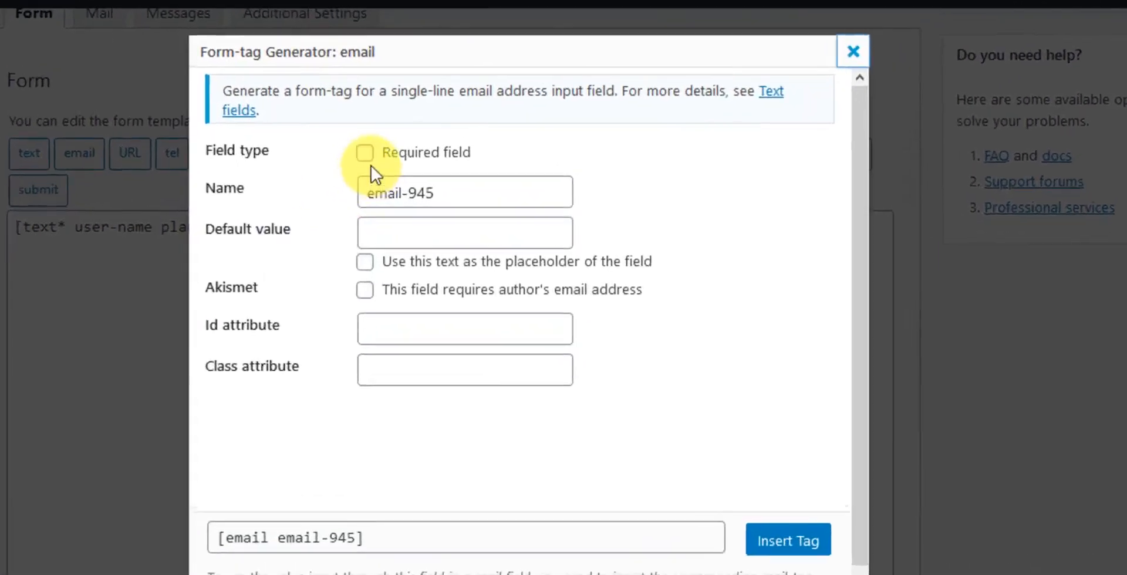
{"action": "left_click", "coordinate": [348, 145]}
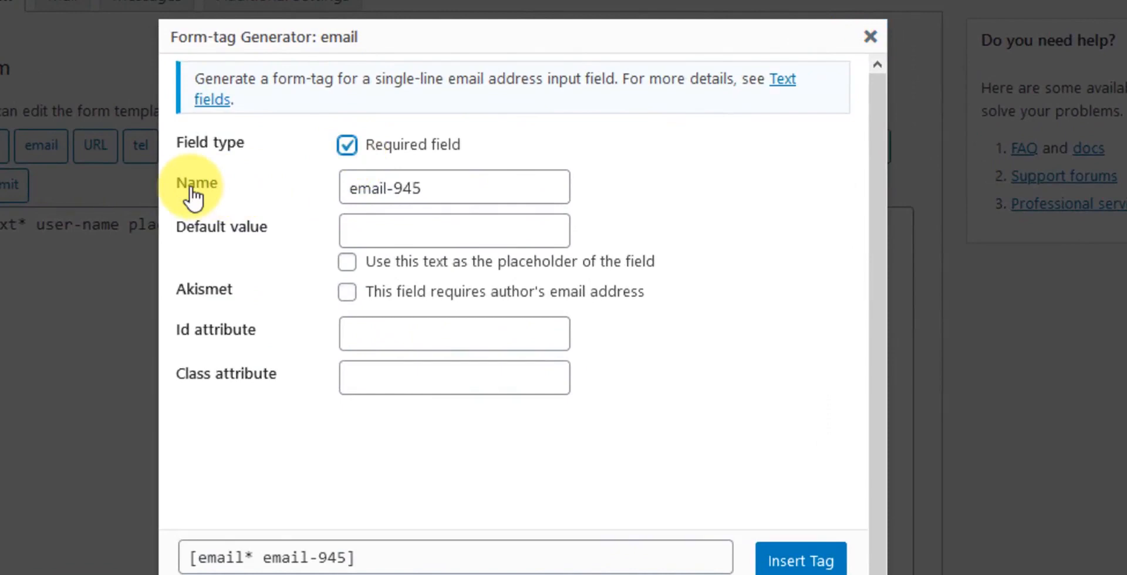
{"action": "triple_click", "coordinate": [360, 188]}
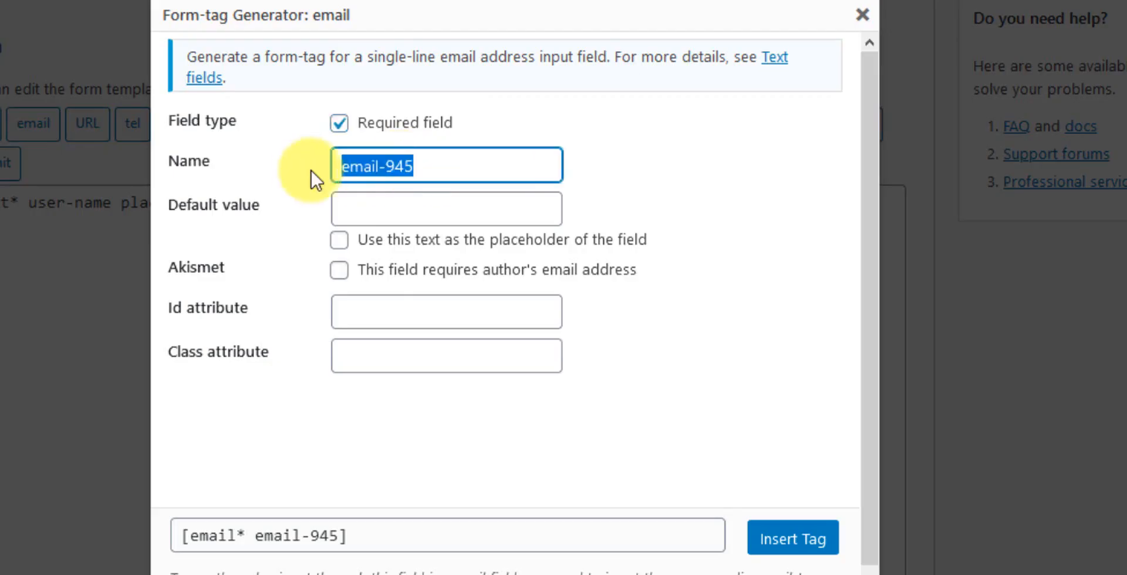
{"action": "type", "text": "user-email"}
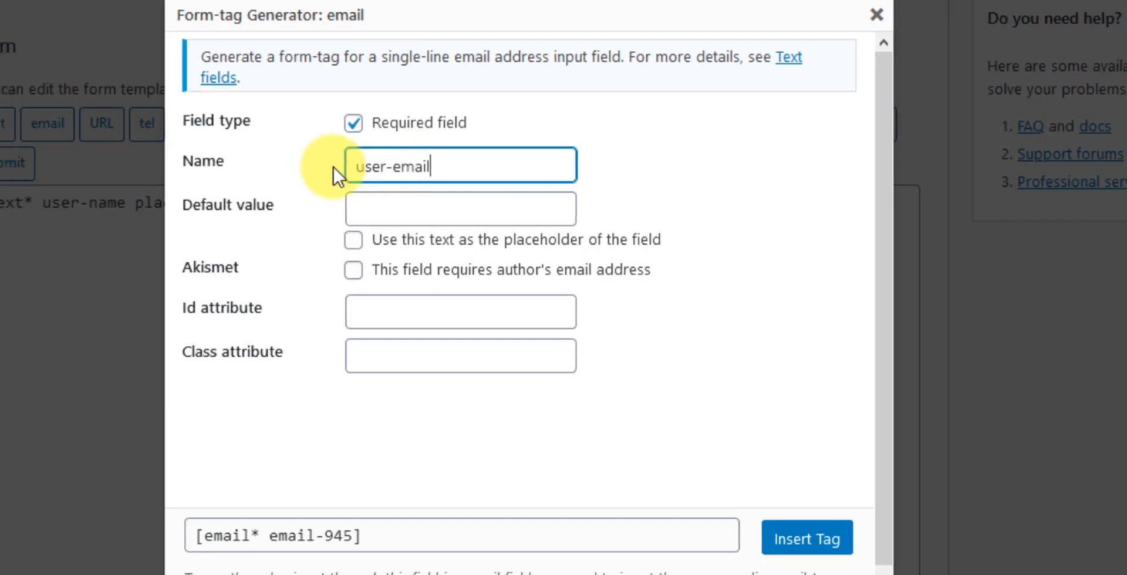
{"action": "left_click", "coordinate": [411, 208]}
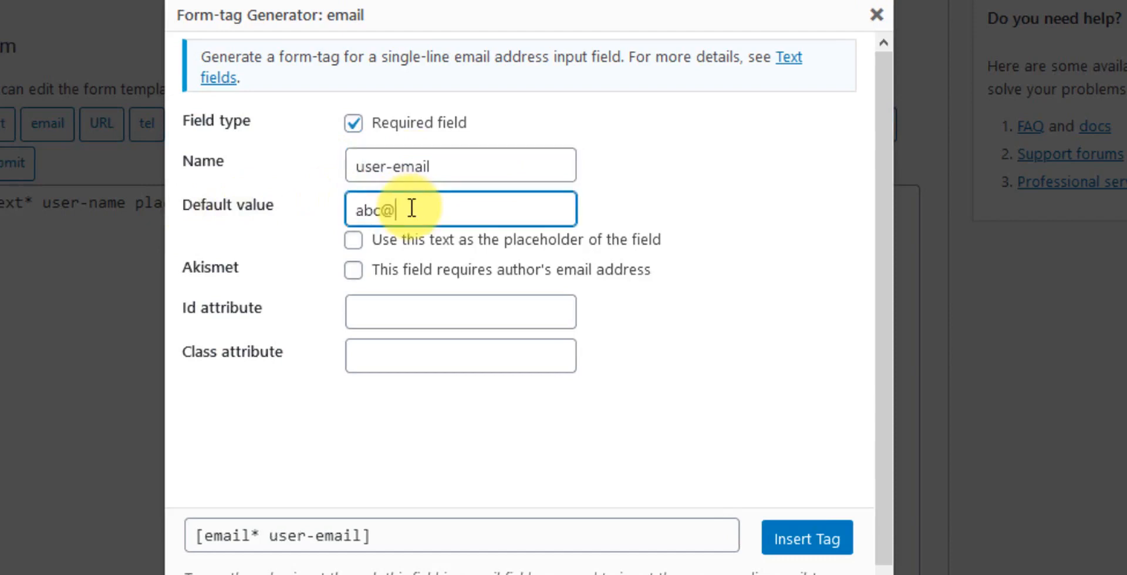
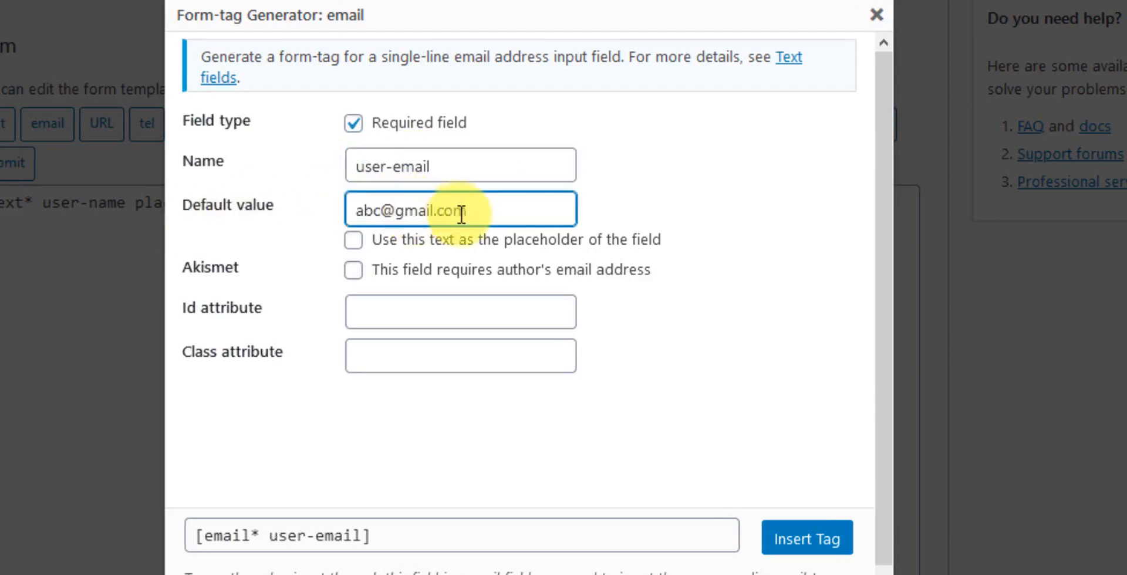
{"action": "left_click", "coordinate": [419, 245]}
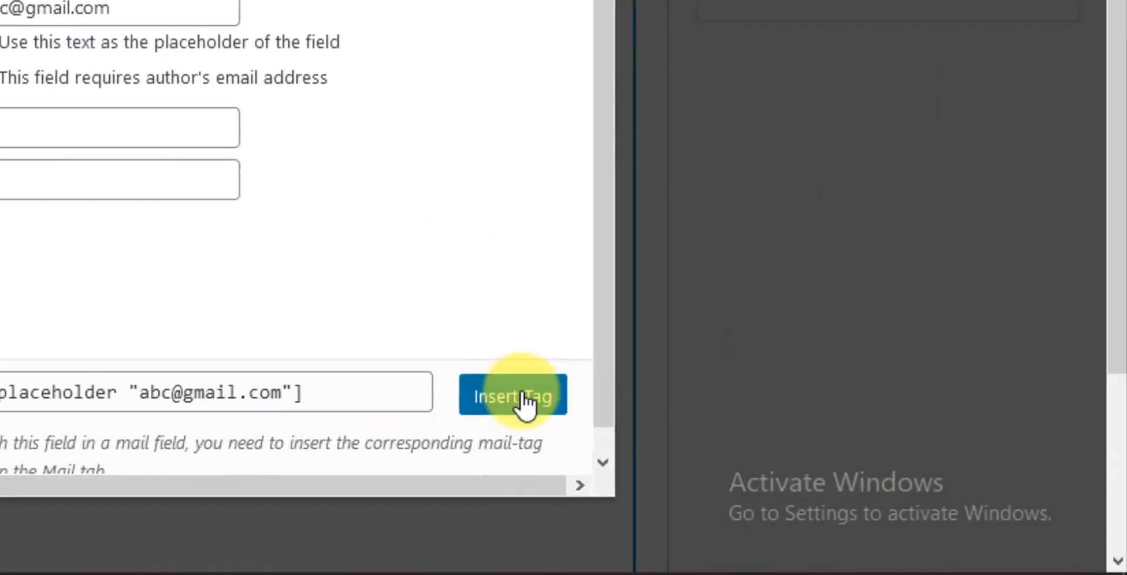
{"action": "left_click", "coordinate": [513, 396]}
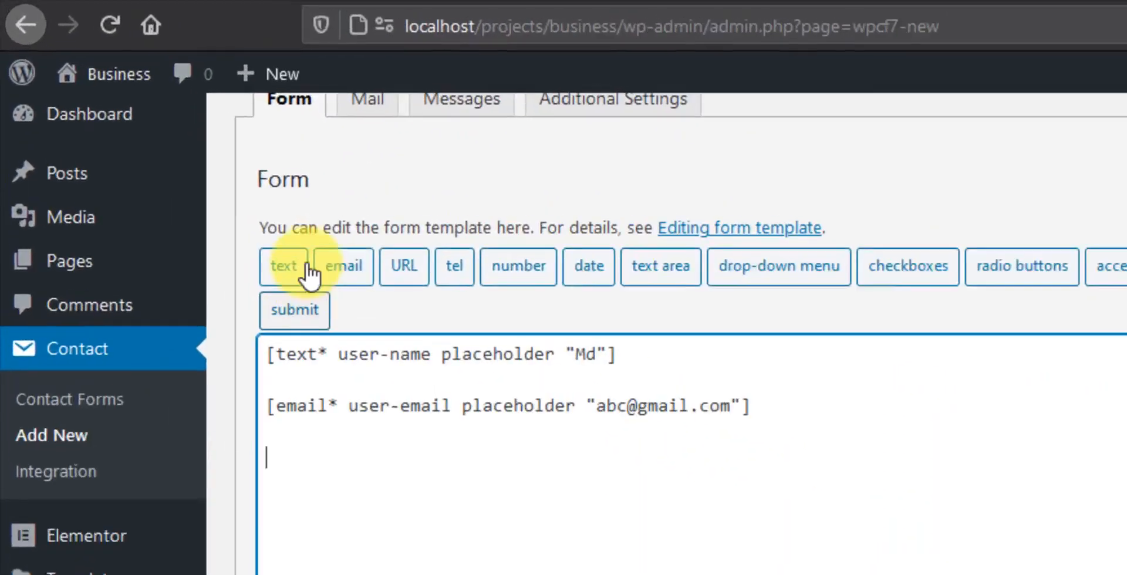
Step: Start a new text field tag and set it to optional
{"action": "left_click", "coordinate": [292, 275]}
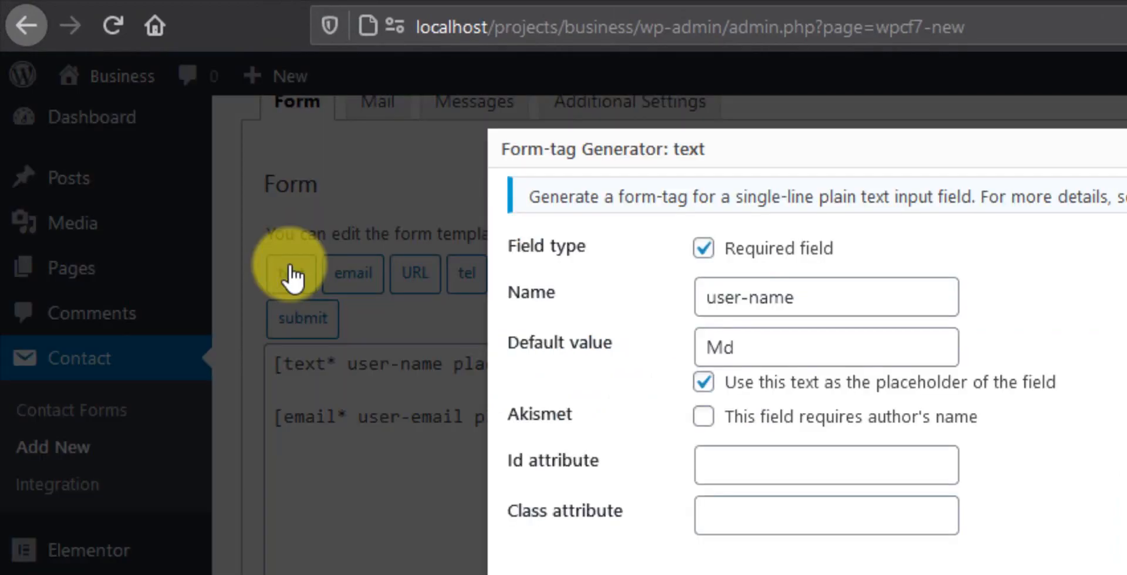
{"action": "left_click", "coordinate": [702, 247]}
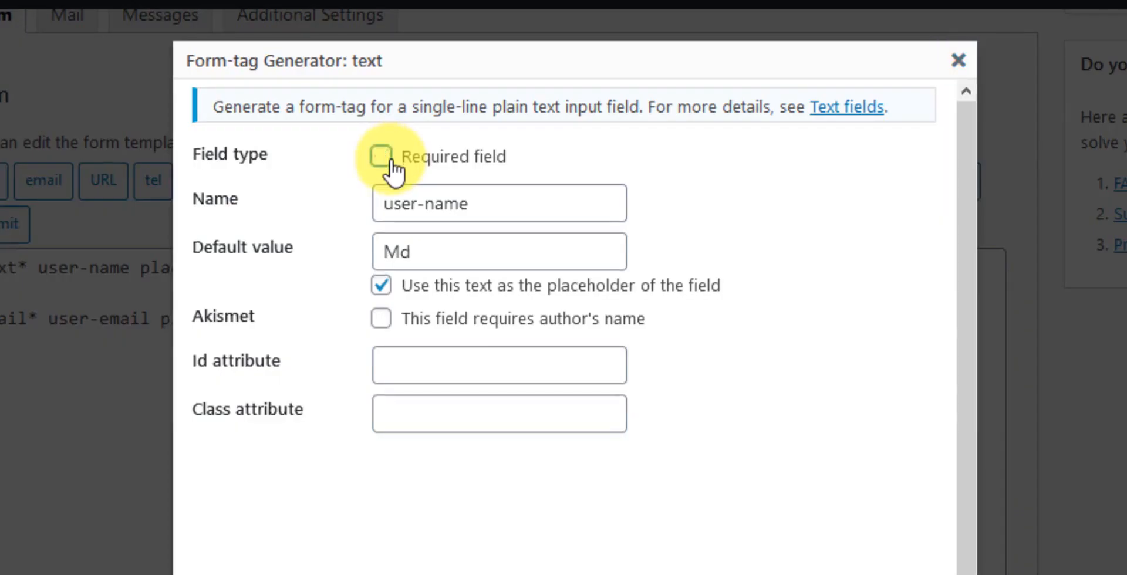
{"action": "left_click", "coordinate": [440, 200]}
Step: Insert an optional user-subject text tag with placeholder 'Subject', followed by a new line
{"action": "double_click", "coordinate": [439, 199]}
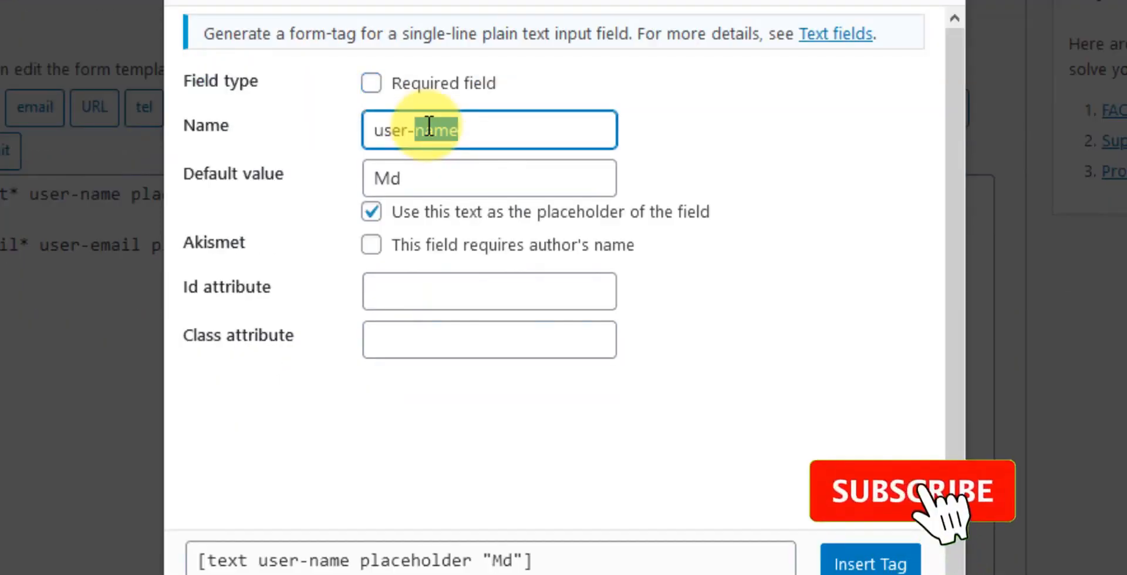
{"action": "type", "text": "subj"}
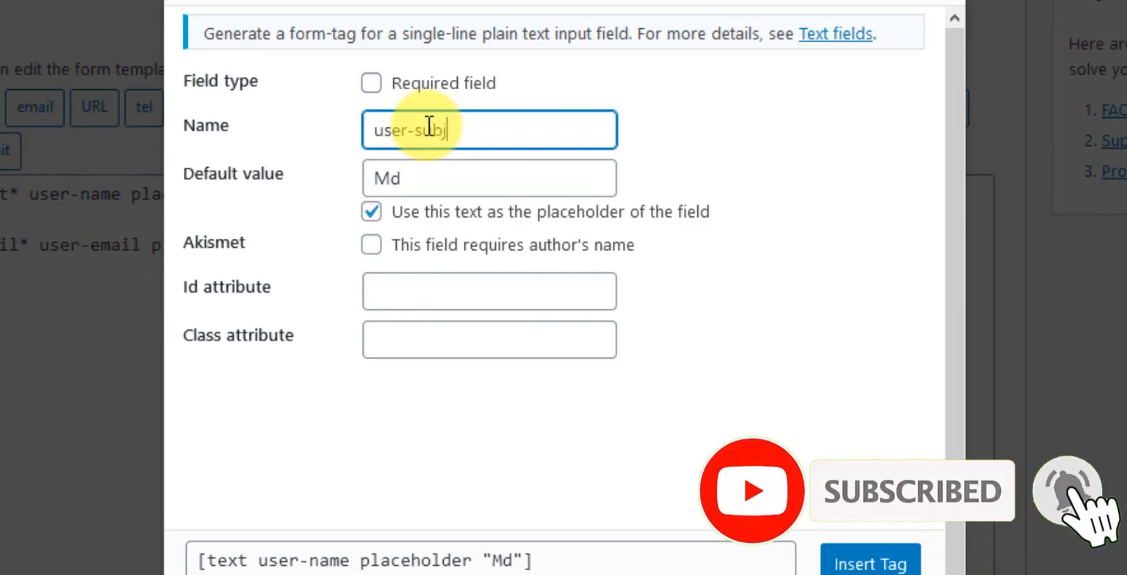
{"action": "type", "text": "ect"}
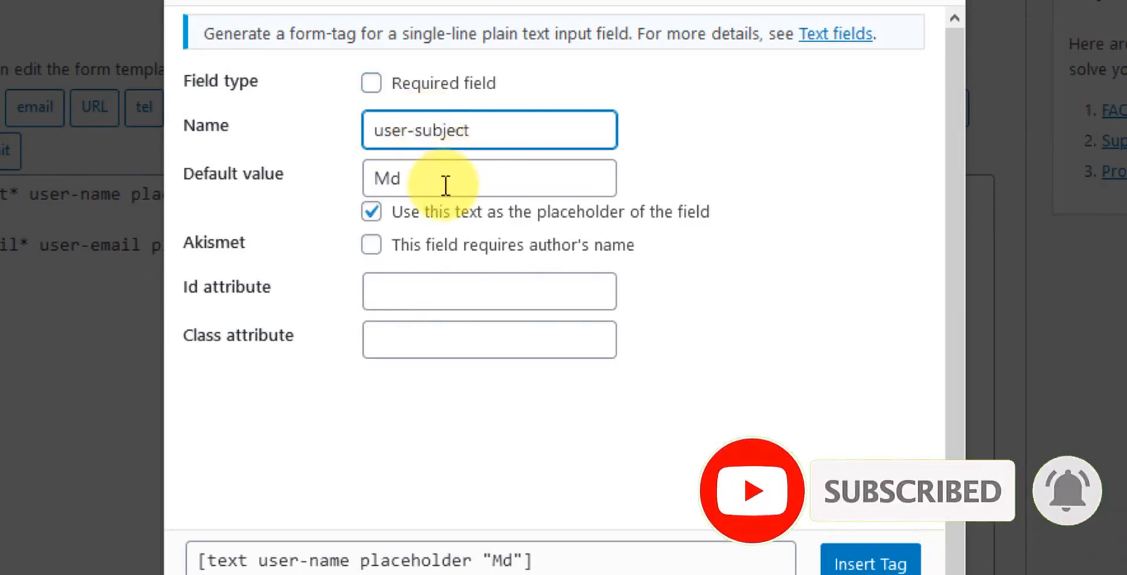
{"action": "left_click", "coordinate": [445, 186]}
{"action": "left_click_drag", "start_coordinate": [438, 183], "coordinate": [350, 178]}
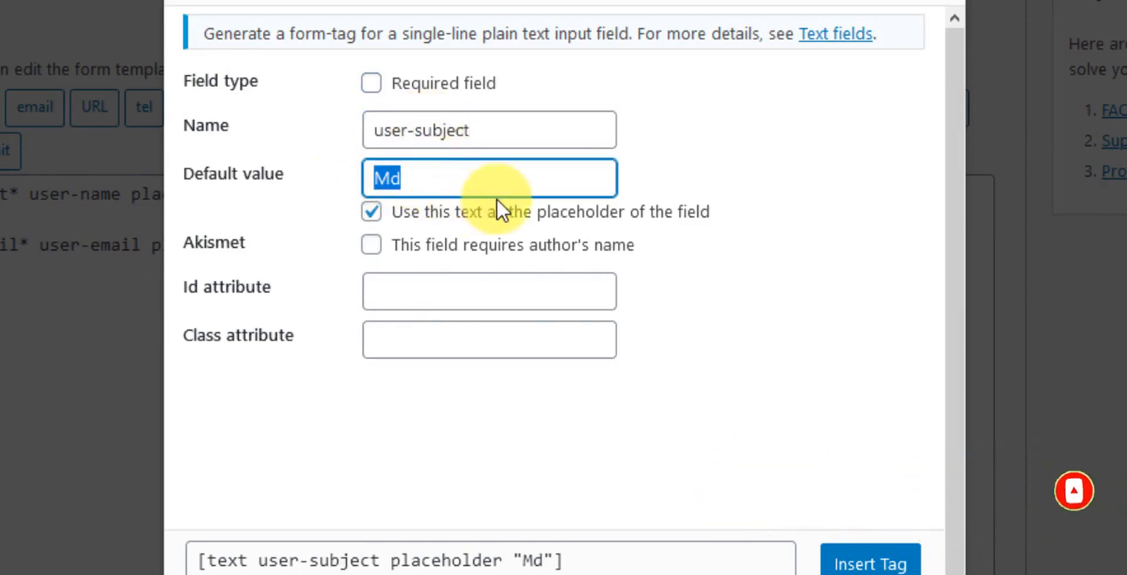
{"action": "type", "text": "Sub"}
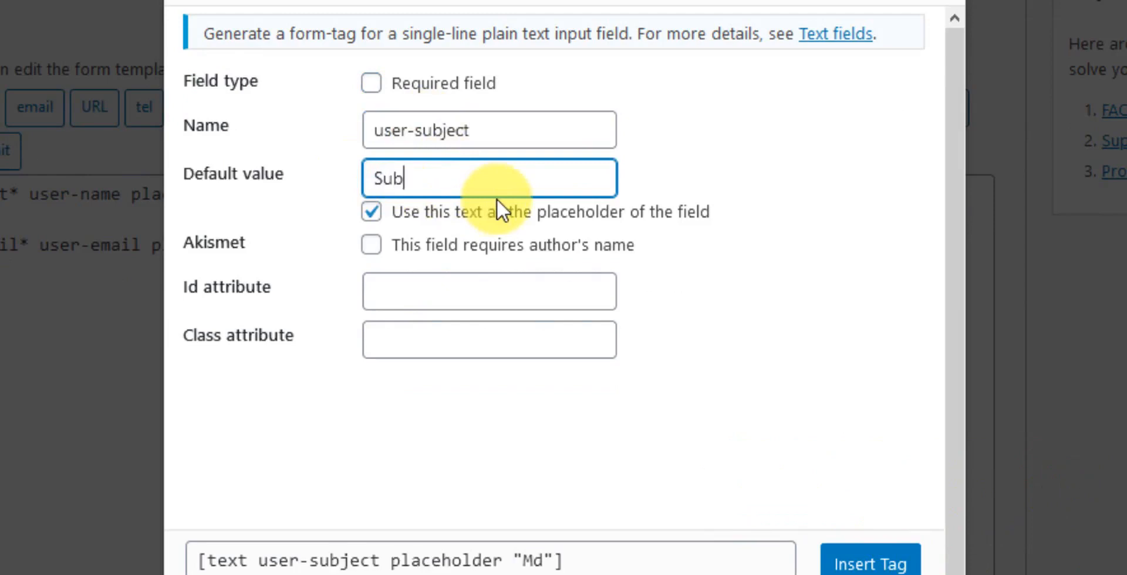
{"action": "type", "text": "ject"}
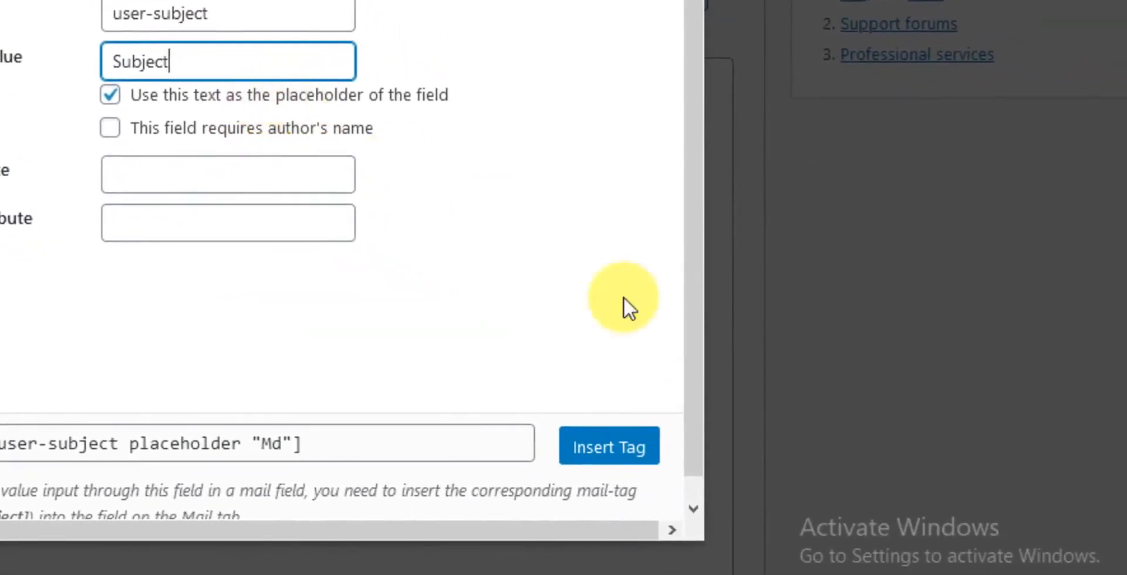
{"action": "left_click", "coordinate": [610, 450]}
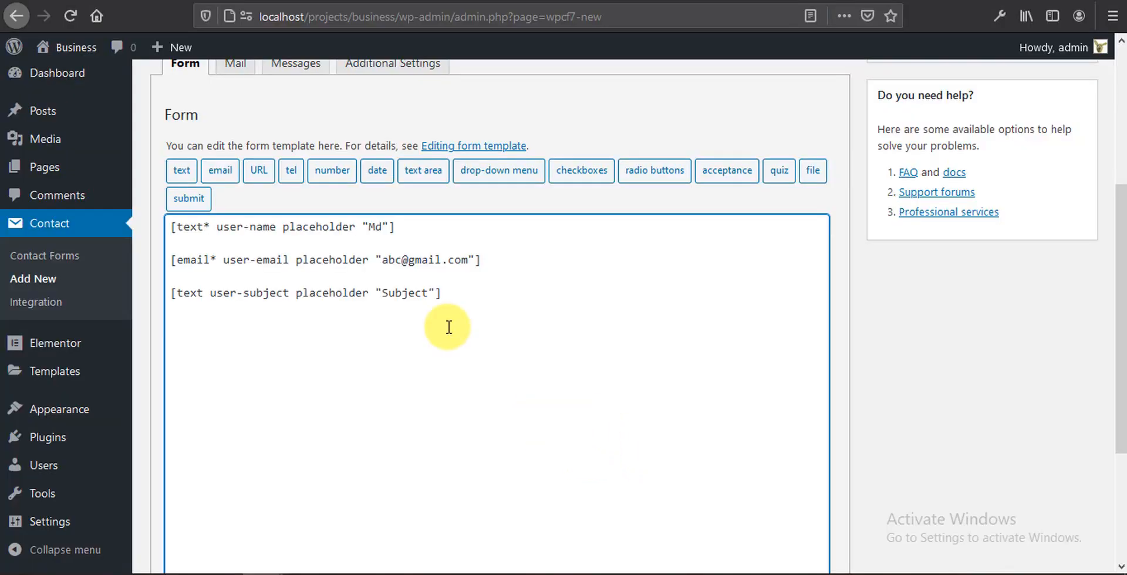
{"action": "key", "text": "Return"}
{"action": "key", "text": "Return"}
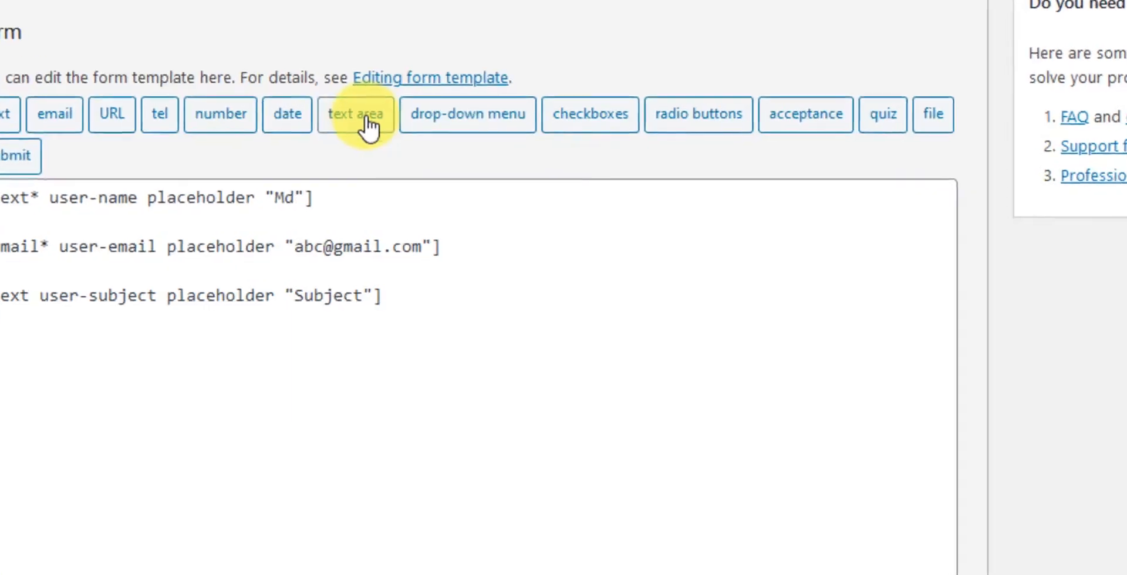
Step: Insert a required textarea tag message-box with placeholder 'Write...', followed by a new line
{"action": "left_click", "coordinate": [368, 126]}
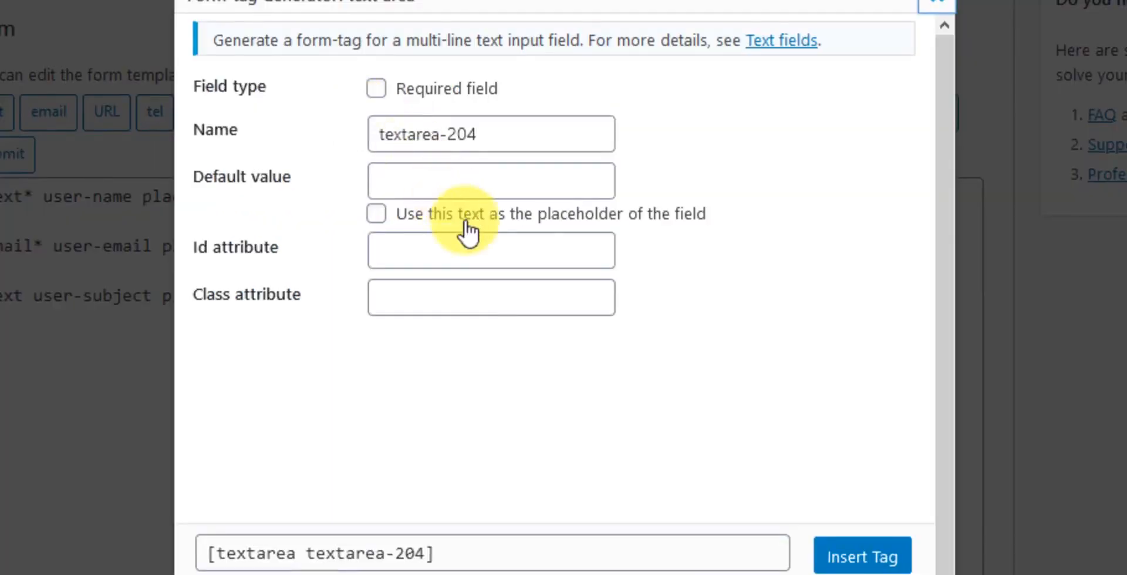
{"action": "left_click", "coordinate": [461, 91]}
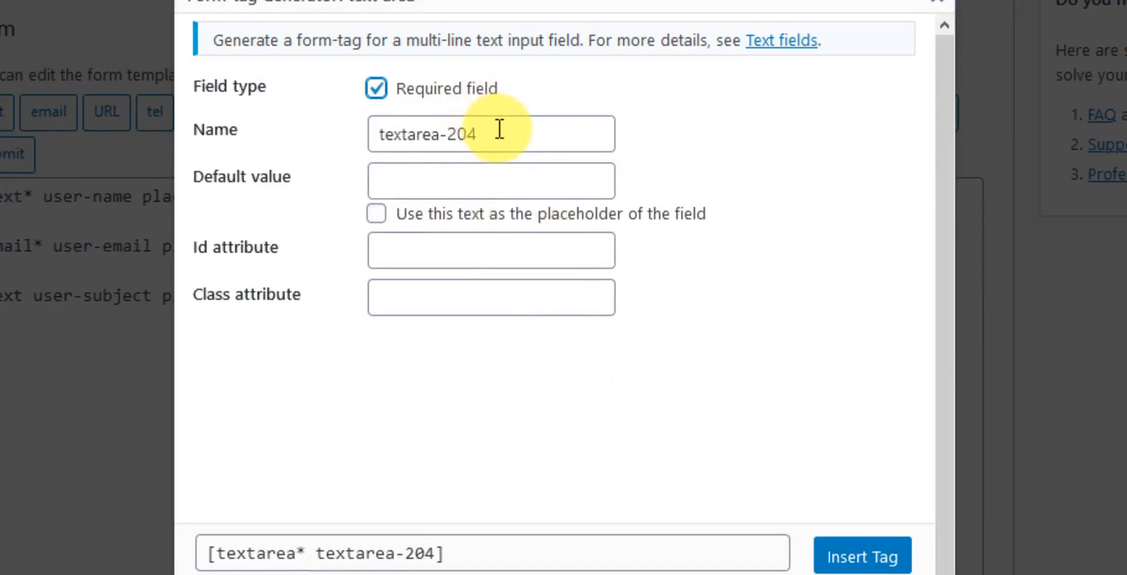
{"action": "left_click", "coordinate": [501, 130]}
{"action": "key", "text": "ctrl+a"}
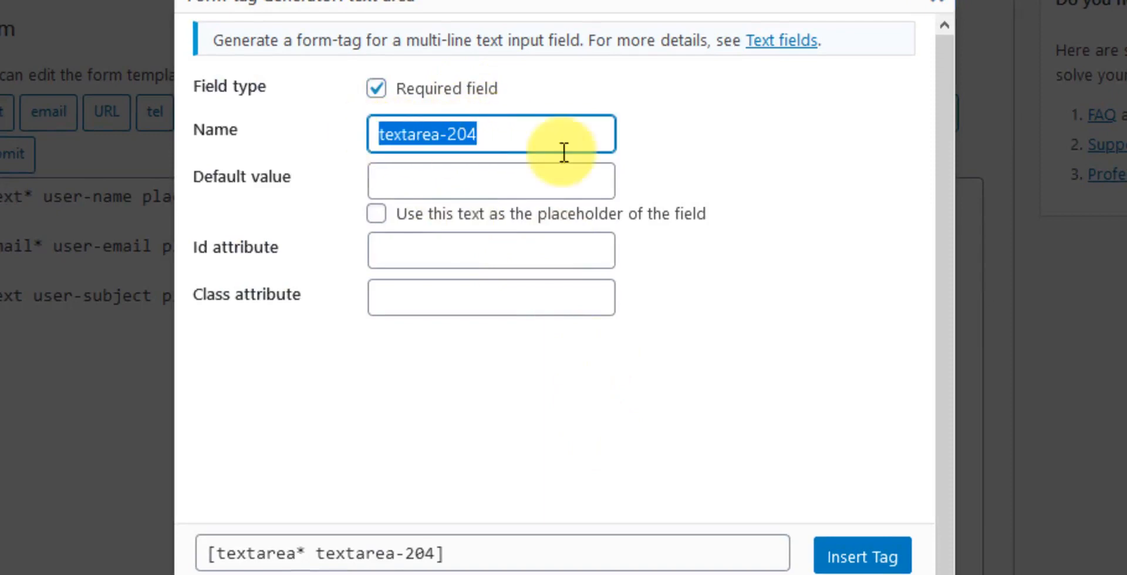
{"action": "type", "text": "message"}
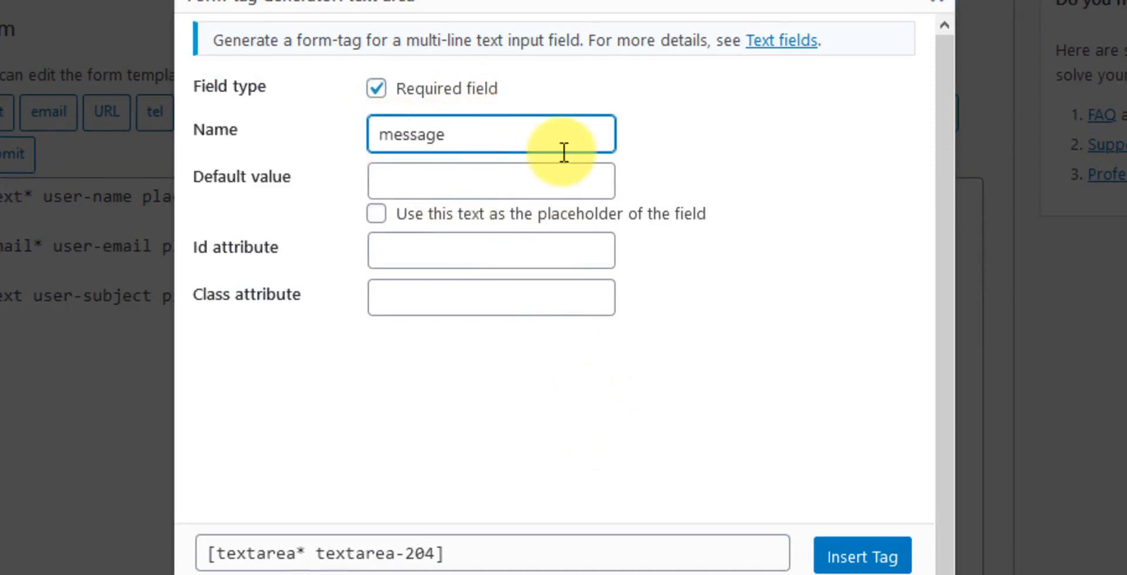
{"action": "type", "text": "-box"}
{"action": "left_click", "coordinate": [411, 183]}
{"action": "type", "text": "Write"}
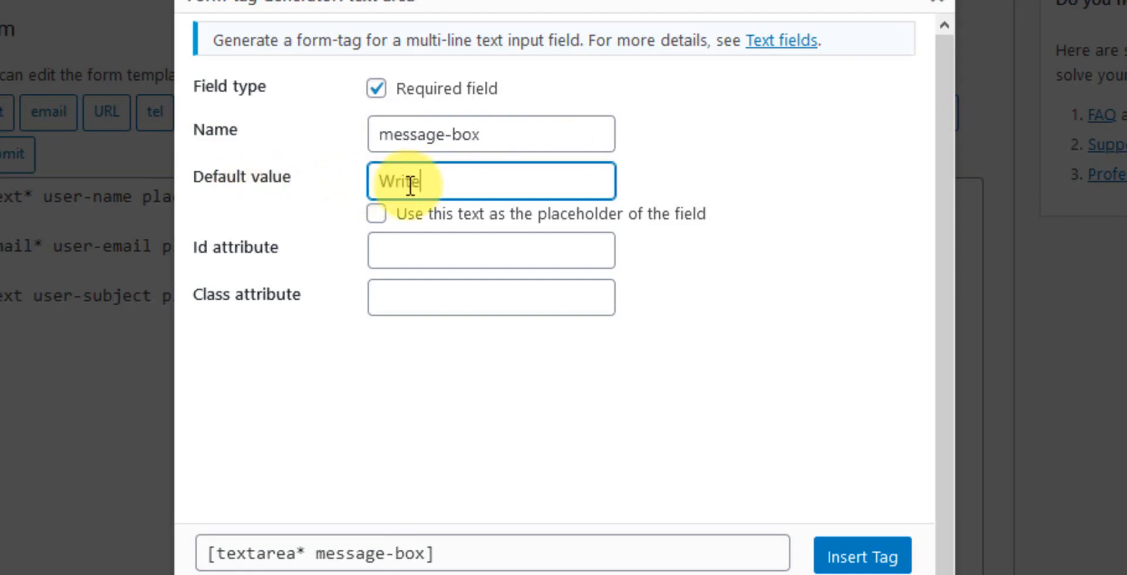
{"action": "type", "text": "..."}
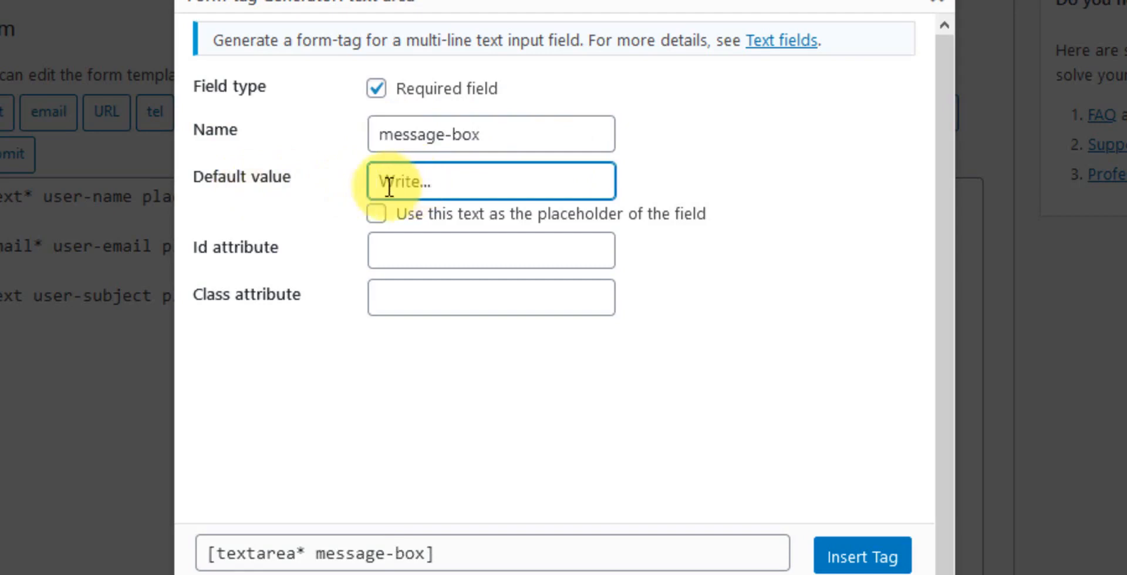
{"action": "left_click", "coordinate": [431, 215]}
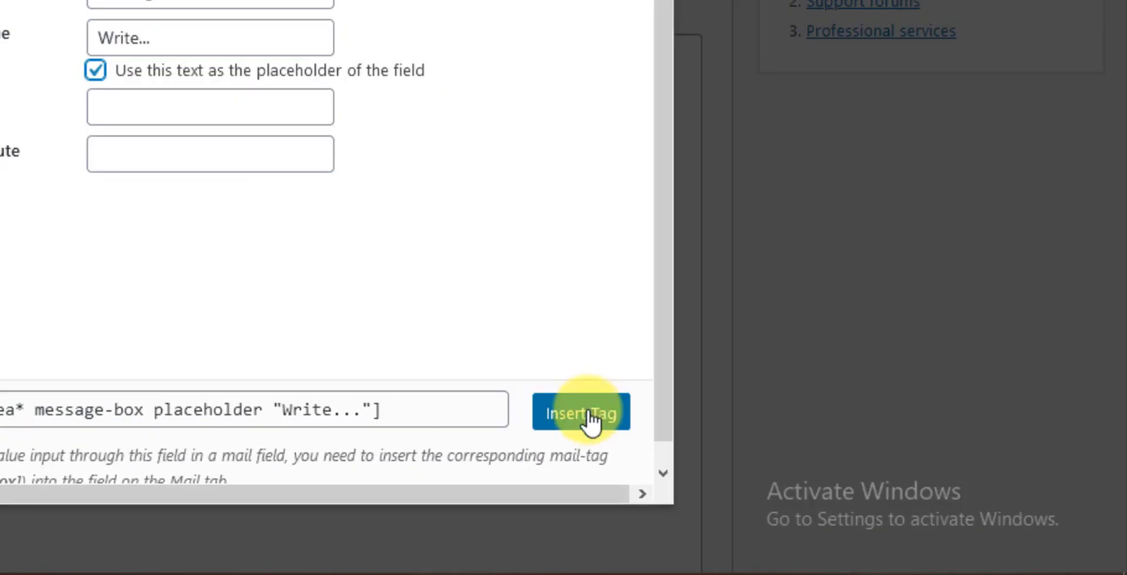
{"action": "left_click", "coordinate": [592, 418]}
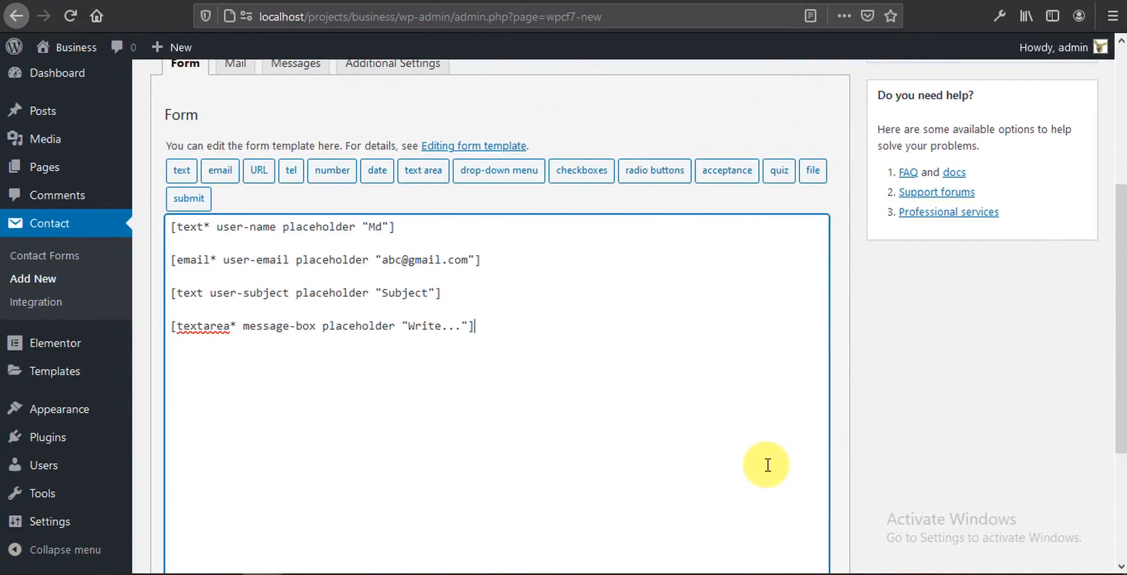
{"action": "key", "text": "Return"}
{"action": "key", "text": "Return"}
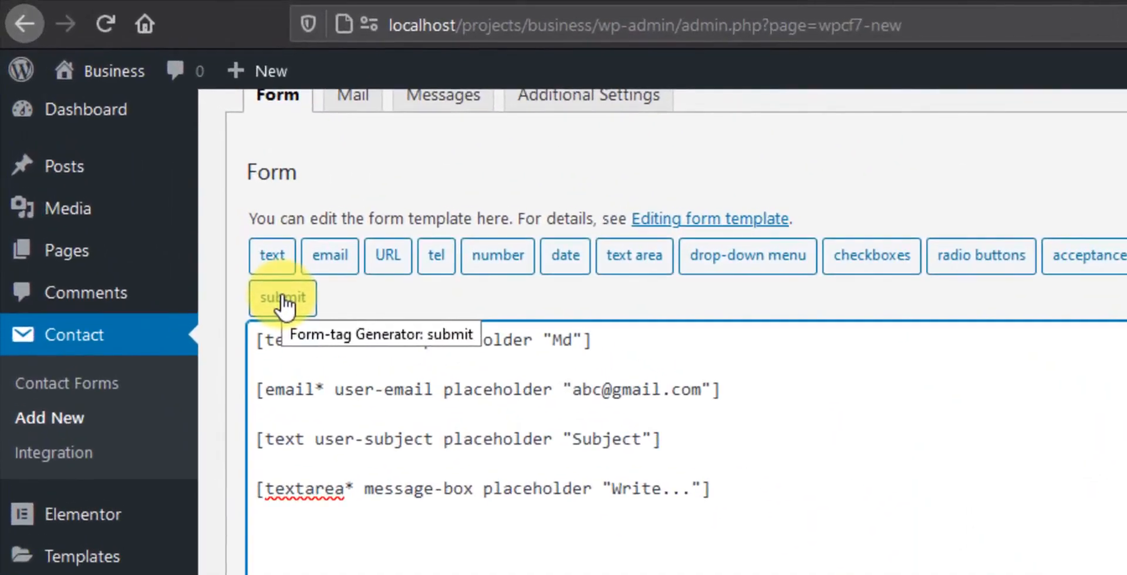
Step: Insert a submit tag labelled SEND with id cf7btn at the end of the form template
{"action": "left_click", "coordinate": [284, 300]}
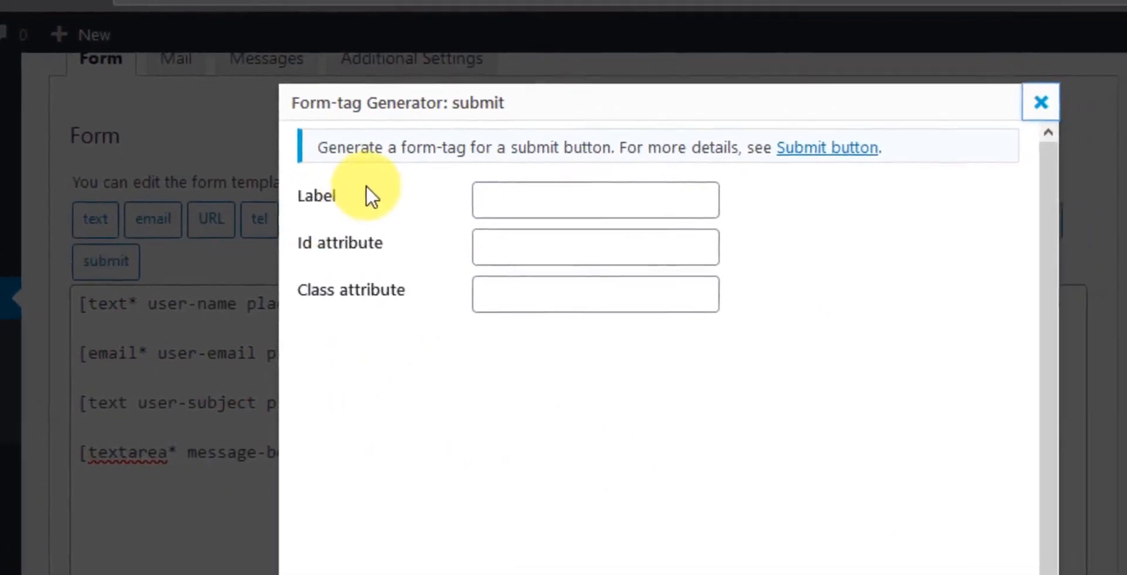
{"action": "left_click", "coordinate": [489, 188]}
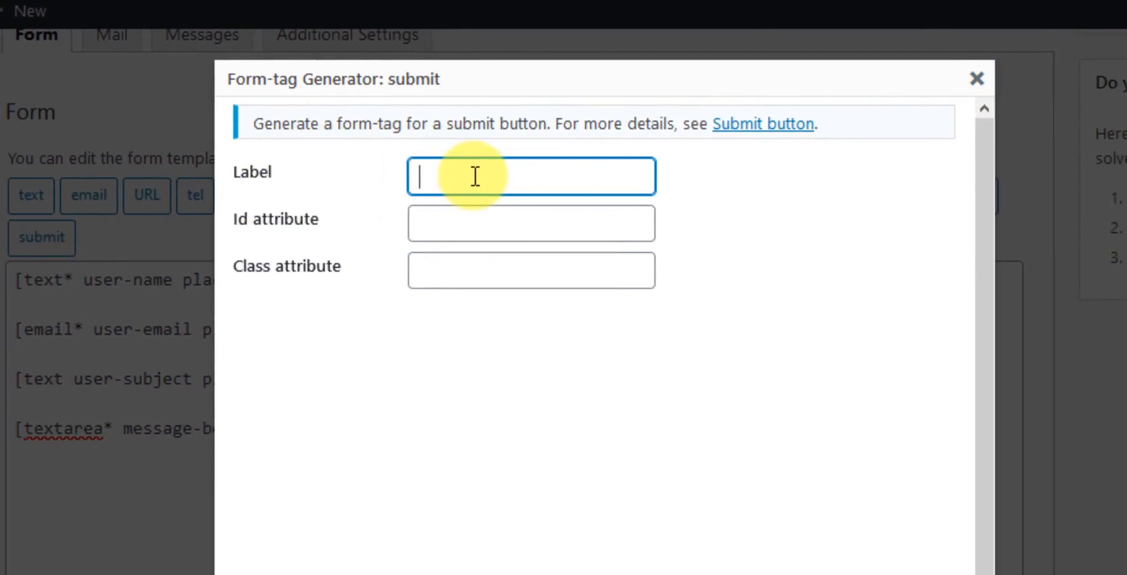
{"action": "type", "text": "SEND"}
{"action": "left_click", "coordinate": [462, 220]}
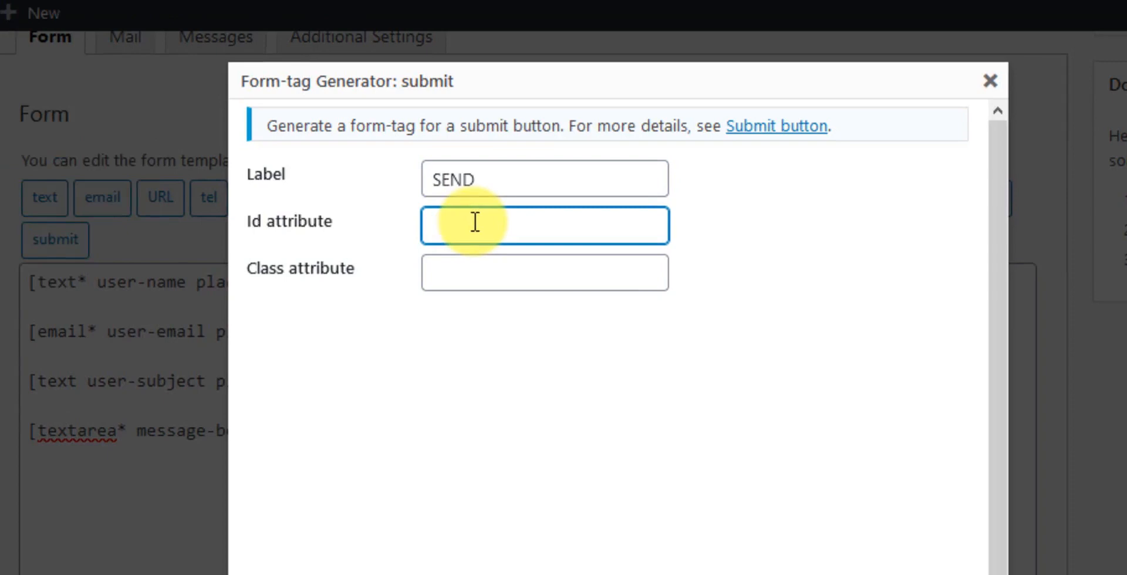
{"action": "type", "text": "cf7btn"}
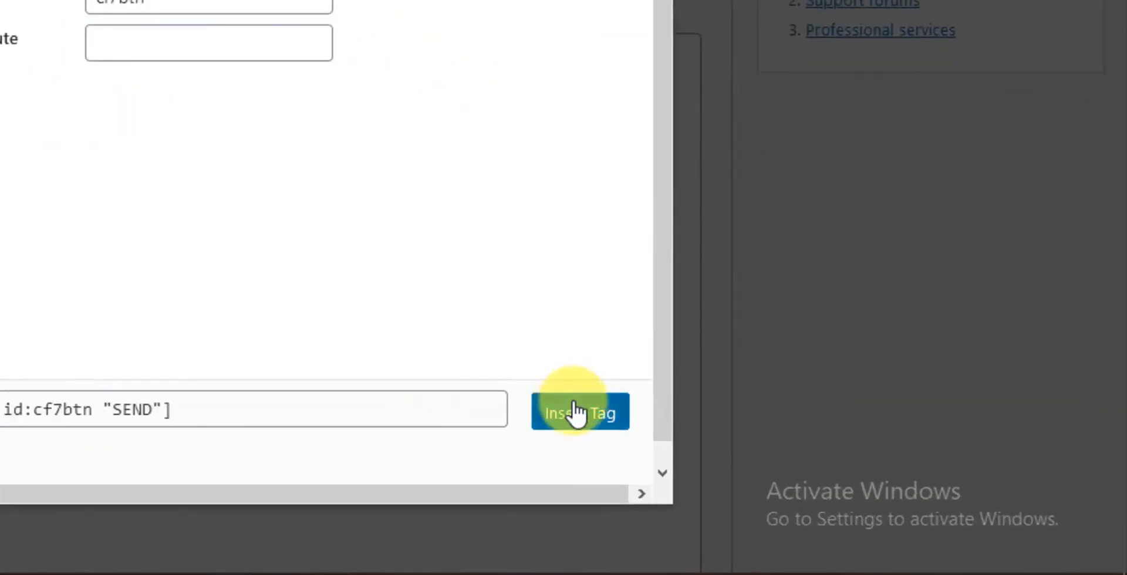
{"action": "left_click", "coordinate": [578, 413]}
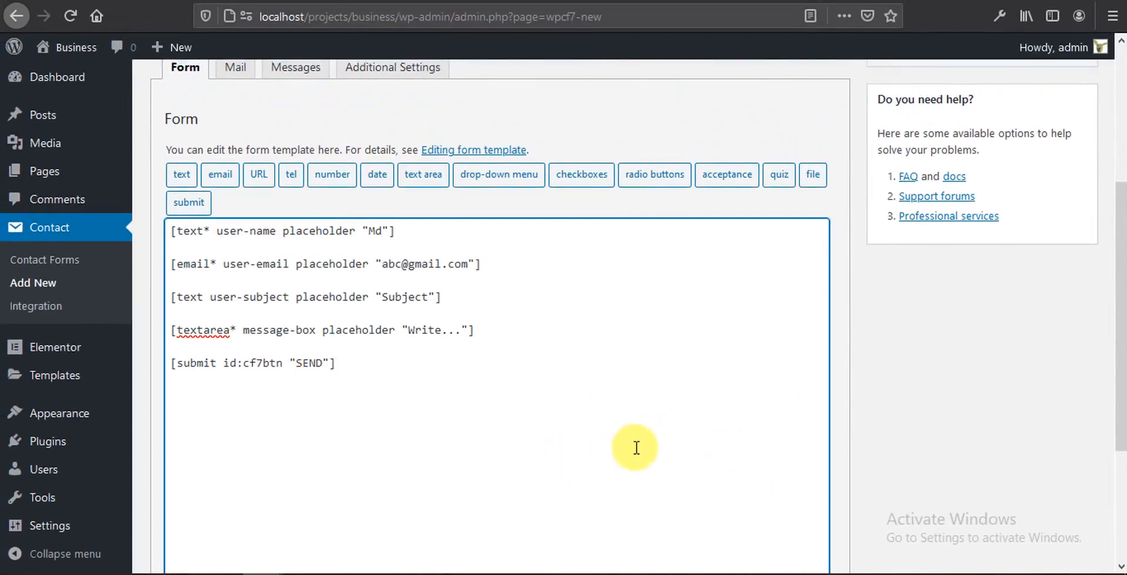
{"action": "scroll", "coordinate": [636, 447], "scroll_direction": "up", "scroll_amount": 2}
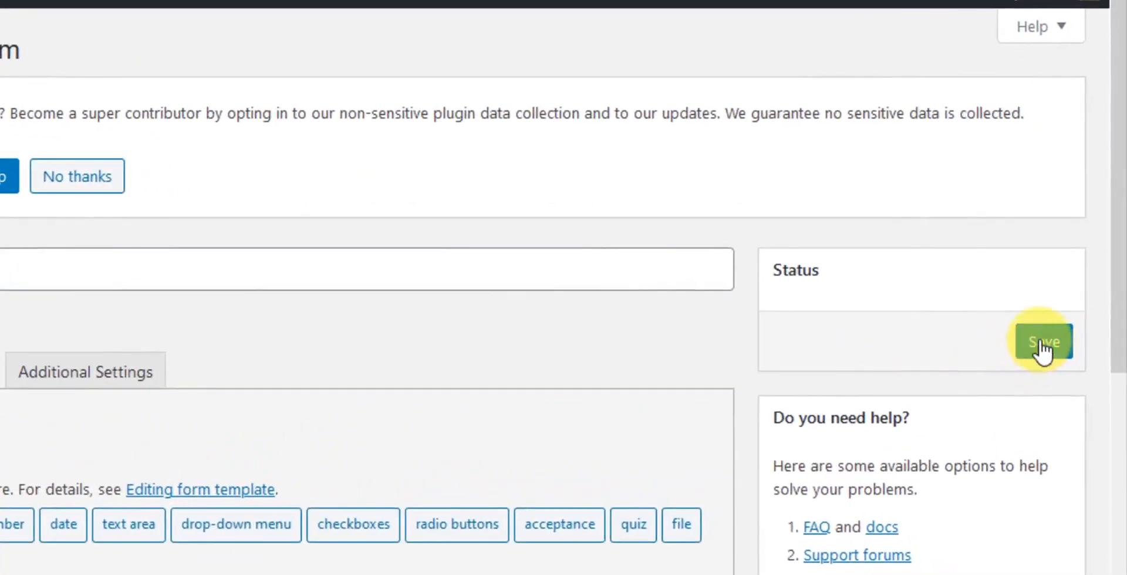
Step: Save the Main Contact Form, copy its shortcode with Ctrl+C, and go to the admin Pages list
{"action": "left_click", "coordinate": [1042, 351]}
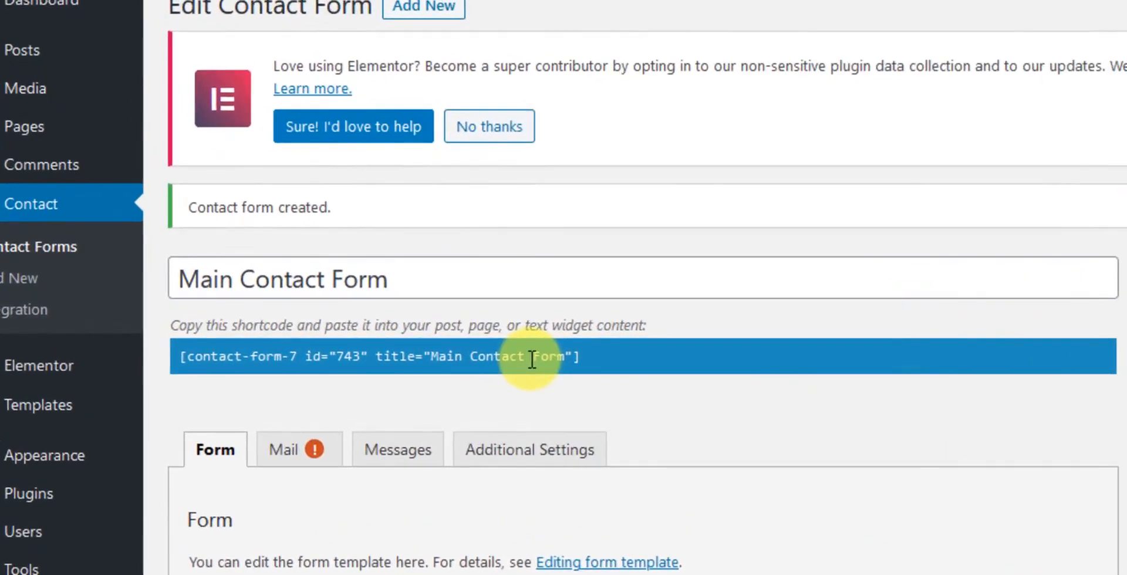
{"action": "left_click", "coordinate": [532, 359]}
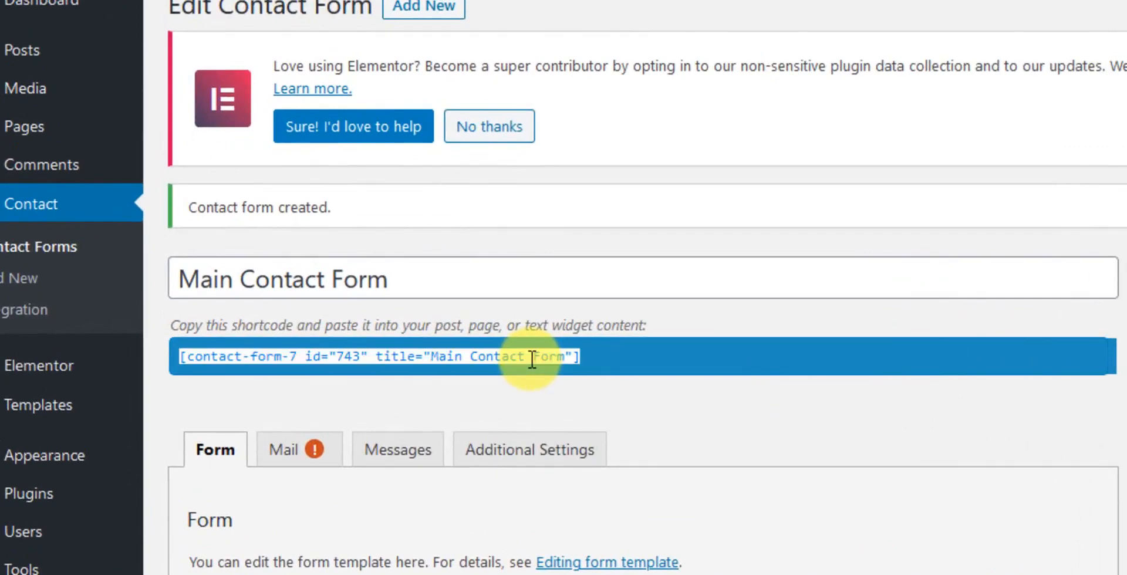
{"action": "key", "text": "ctrl+c"}
{"action": "mouse_move", "coordinate": [39, 131]}
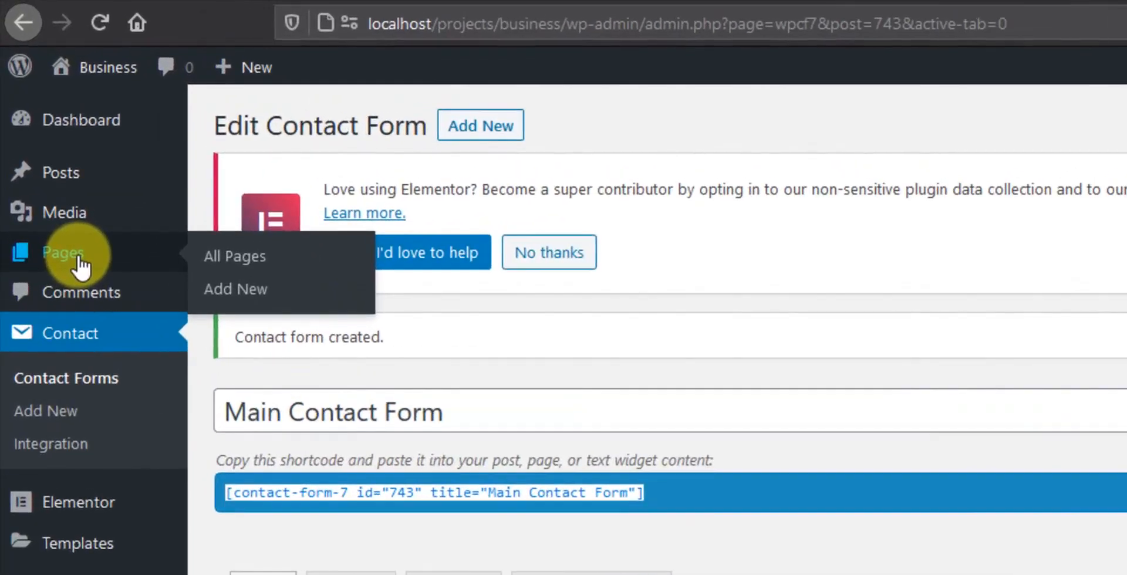
{"action": "left_click", "coordinate": [80, 261]}
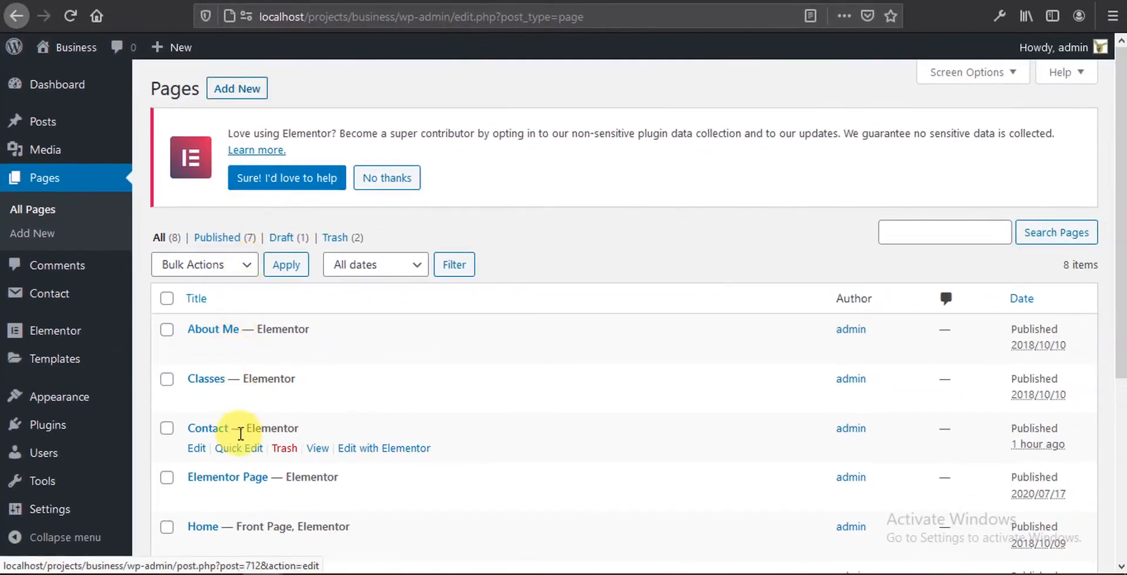
Step: Open the Contact page with Edit with Elementor from the Pages list
{"action": "left_click", "coordinate": [385, 447]}
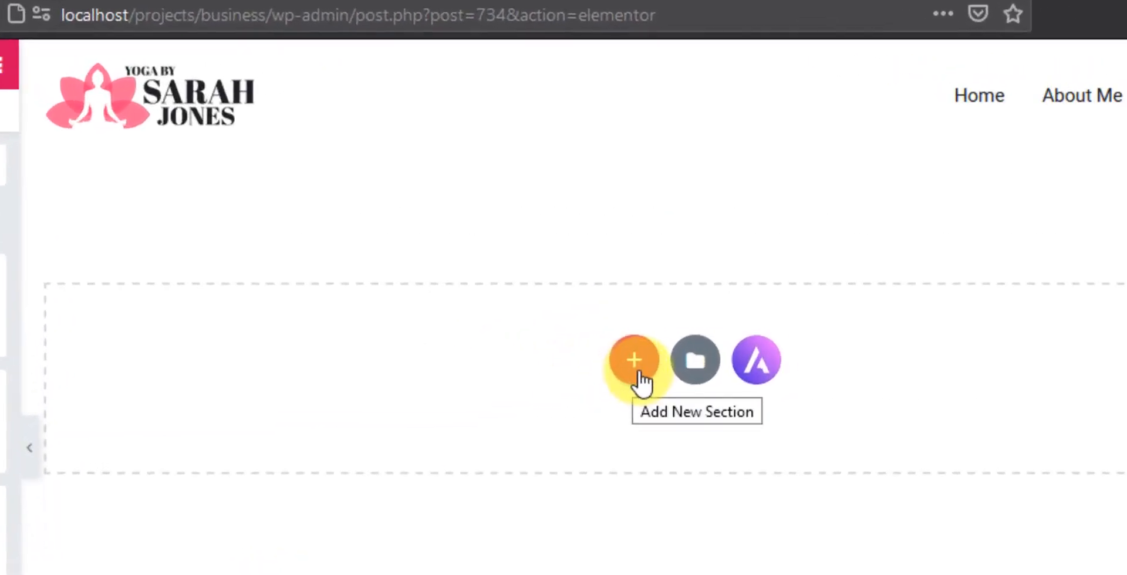
Step: Add a three-column section and set its unlinked top and bottom padding to 50
{"action": "left_click", "coordinate": [644, 376]}
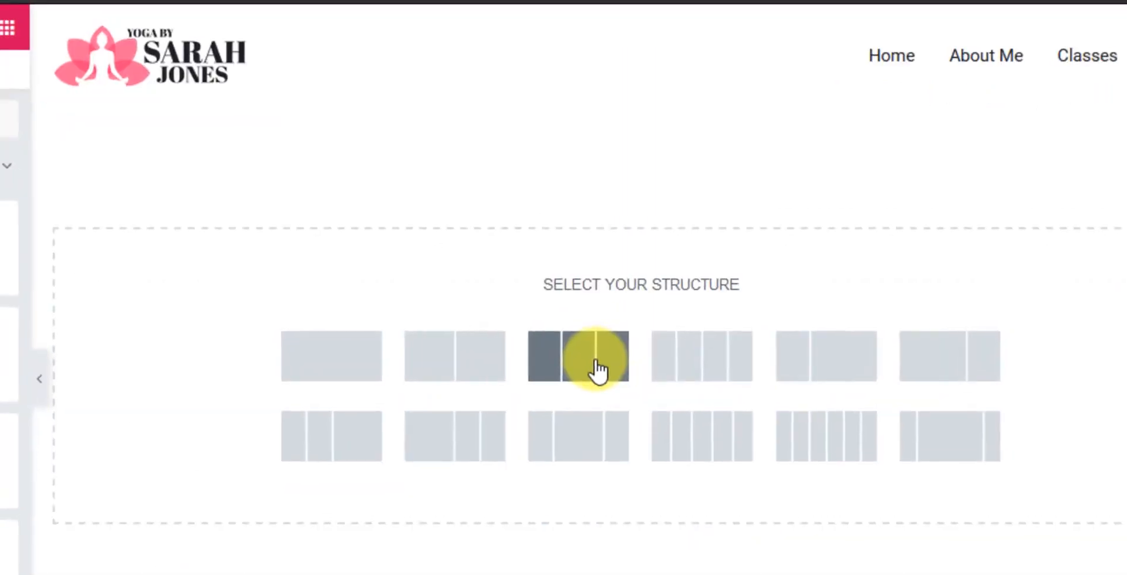
{"action": "left_click", "coordinate": [597, 365]}
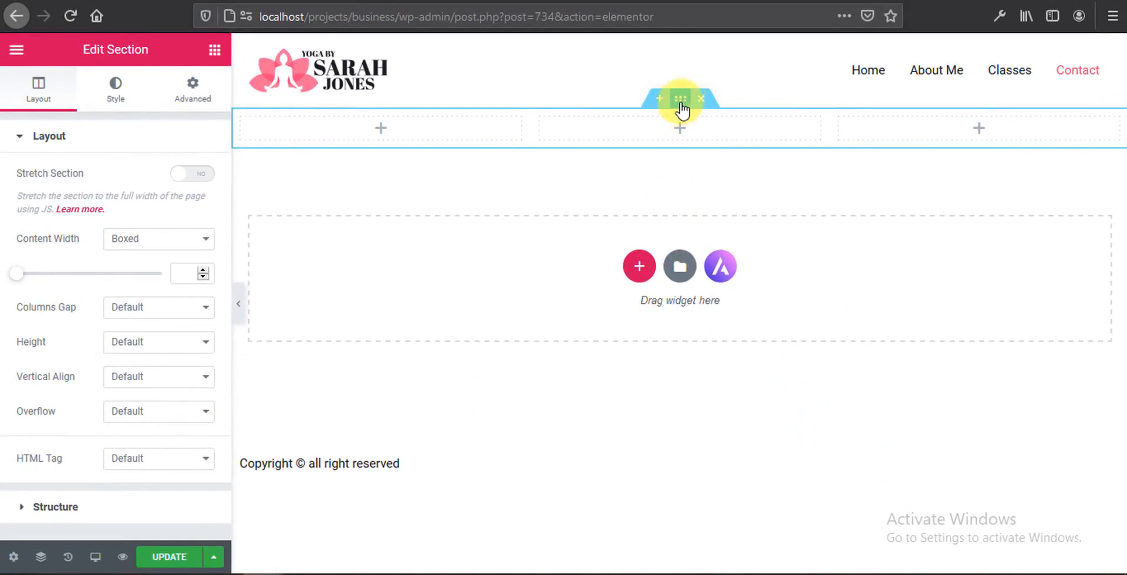
{"action": "left_click", "coordinate": [197, 89]}
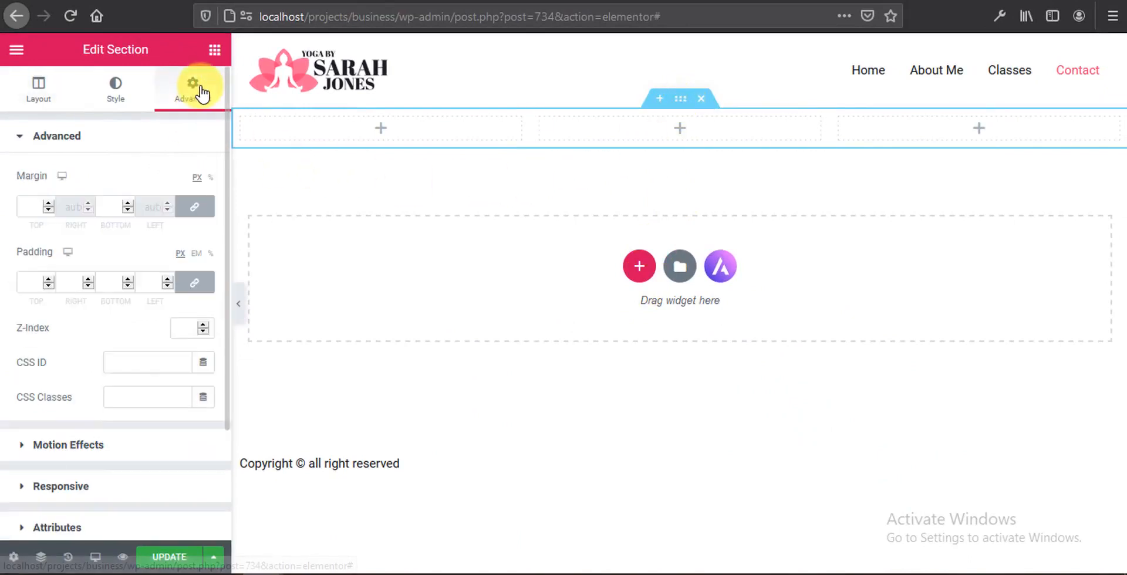
{"action": "left_click", "coordinate": [197, 288]}
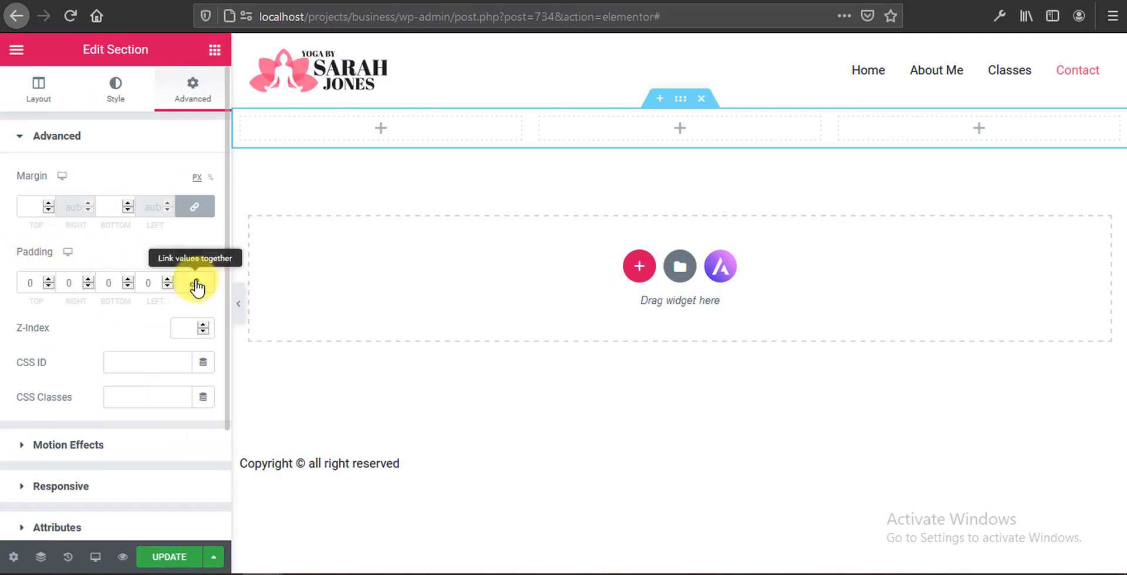
{"action": "left_click", "coordinate": [22, 286]}
{"action": "type", "text": "50"}
{"action": "left_click", "coordinate": [103, 283]}
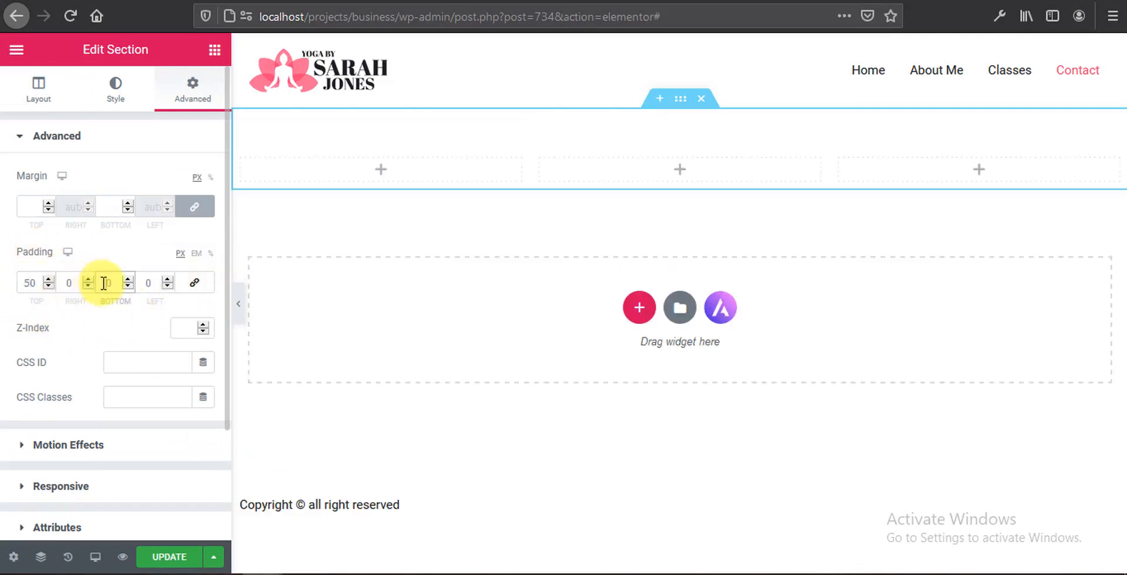
{"action": "type", "text": "50"}
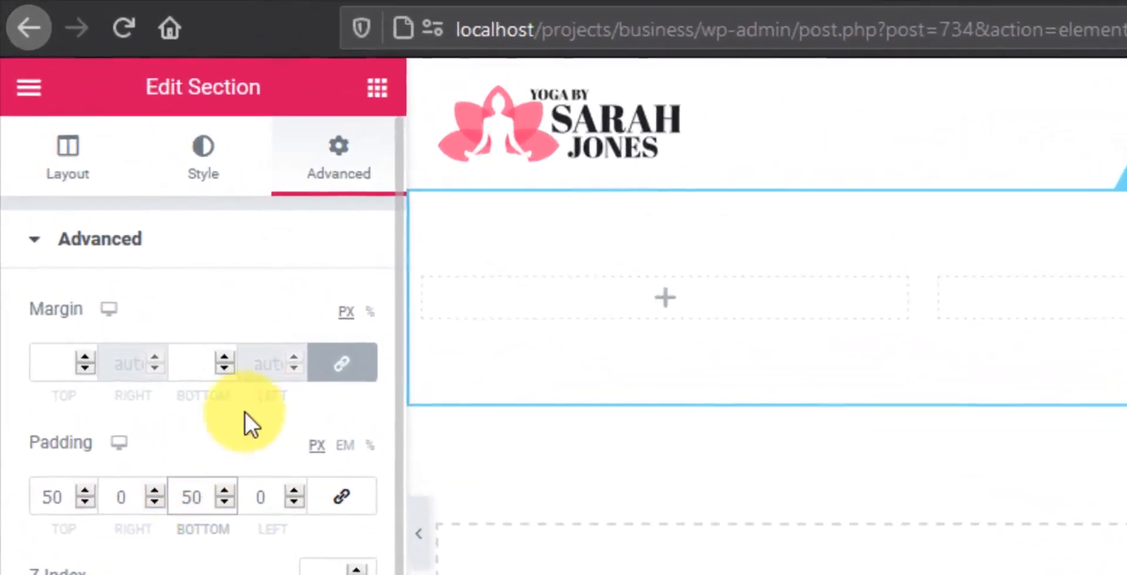
Step: Drop a Shortcode widget into the middle column and paste the contact form shortcode
{"action": "left_click", "coordinate": [382, 93]}
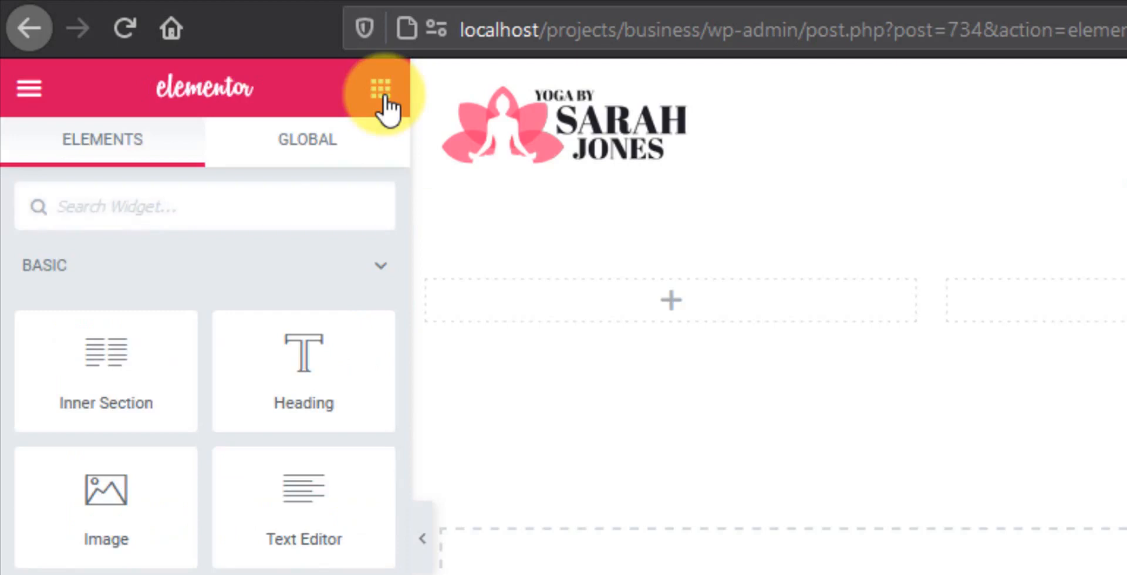
{"action": "left_click", "coordinate": [274, 210]}
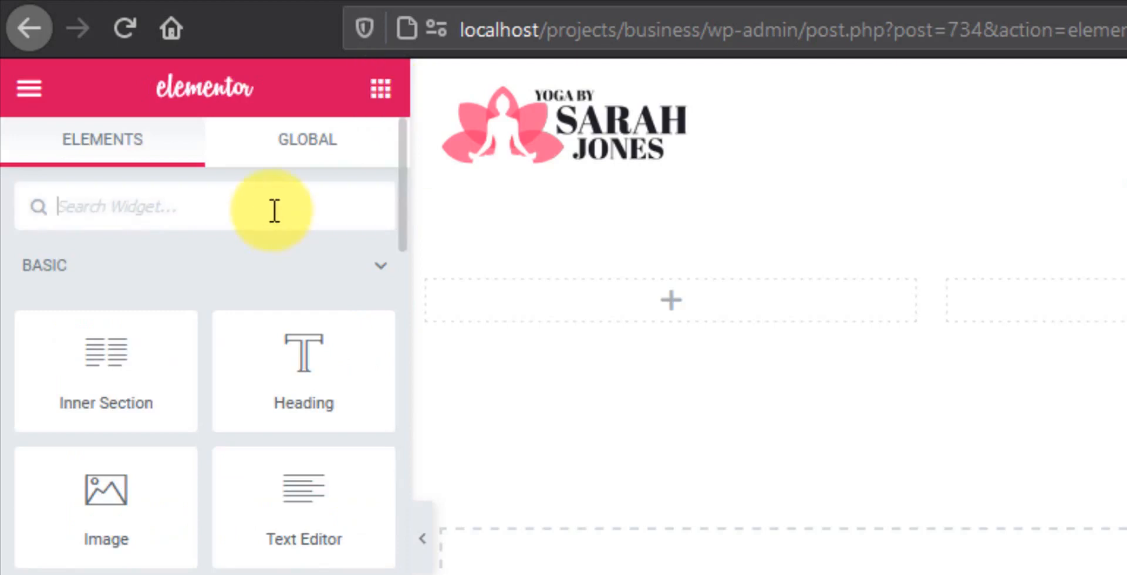
{"action": "type", "text": "short"}
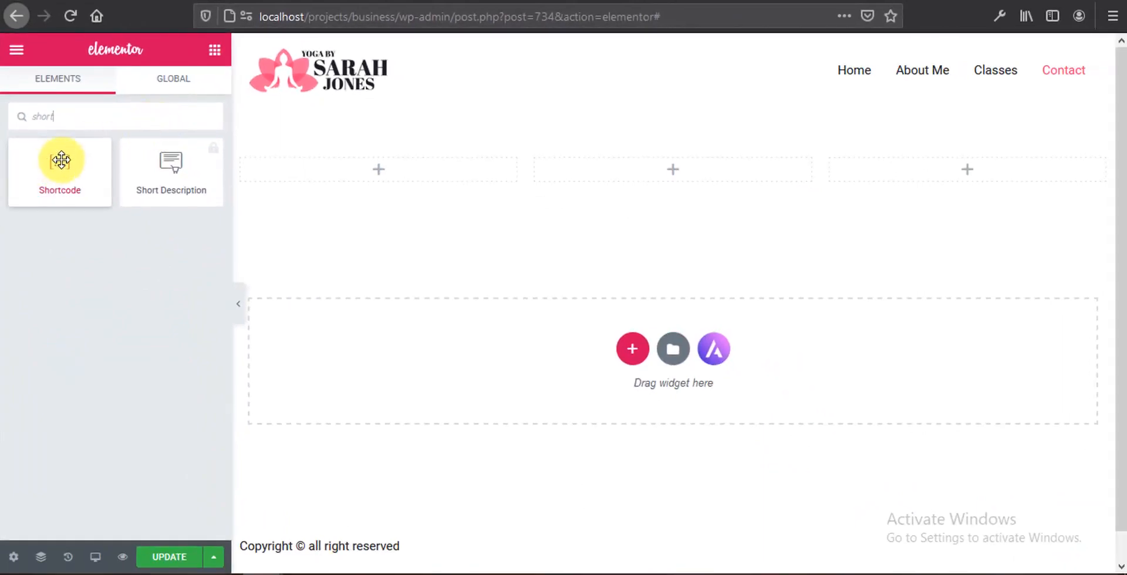
{"action": "left_click_drag", "start_coordinate": [60, 159], "coordinate": [674, 160]}
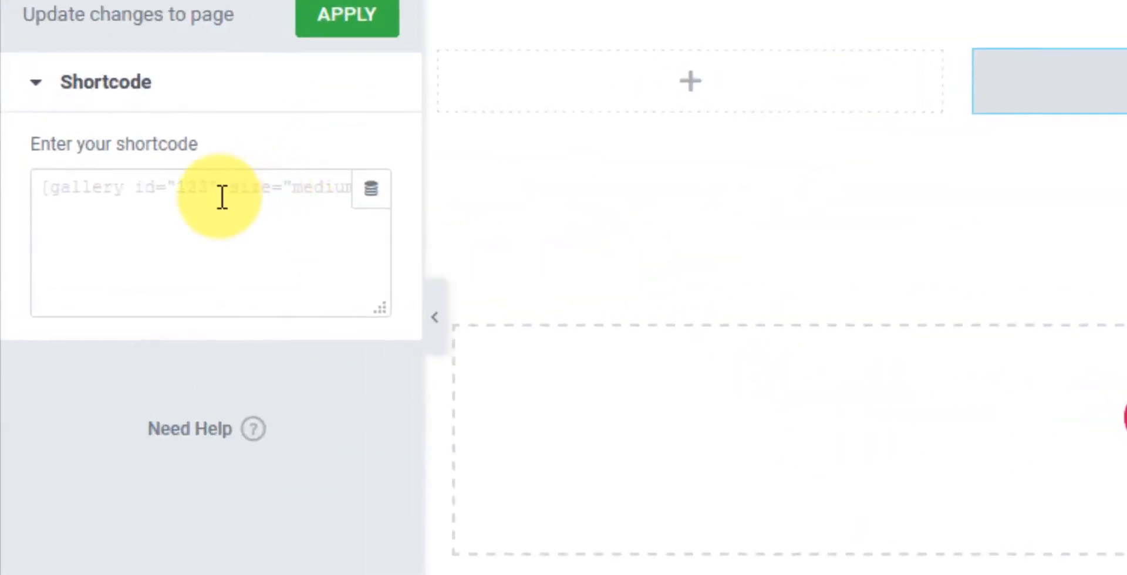
{"action": "left_click", "coordinate": [222, 198]}
{"action": "key", "text": "ctrl+v"}
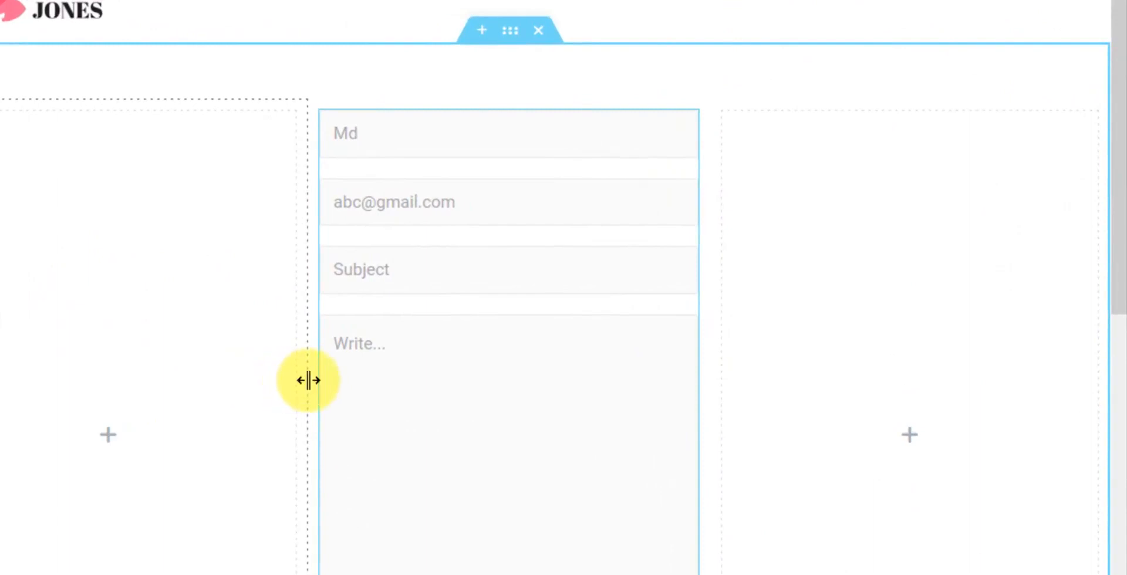
Step: Resize the left column to about a quarter and the form column to about 47%, then update the page
{"action": "left_click_drag", "start_coordinate": [308, 381], "coordinate": [206, 397]}
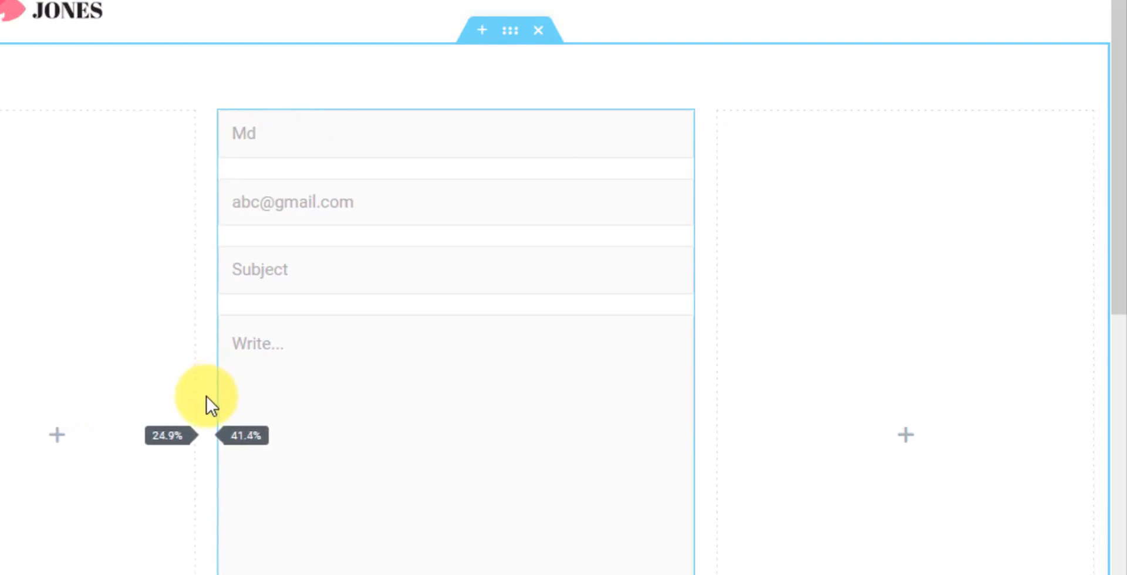
{"action": "left_click_drag", "start_coordinate": [699, 425], "coordinate": [801, 419]}
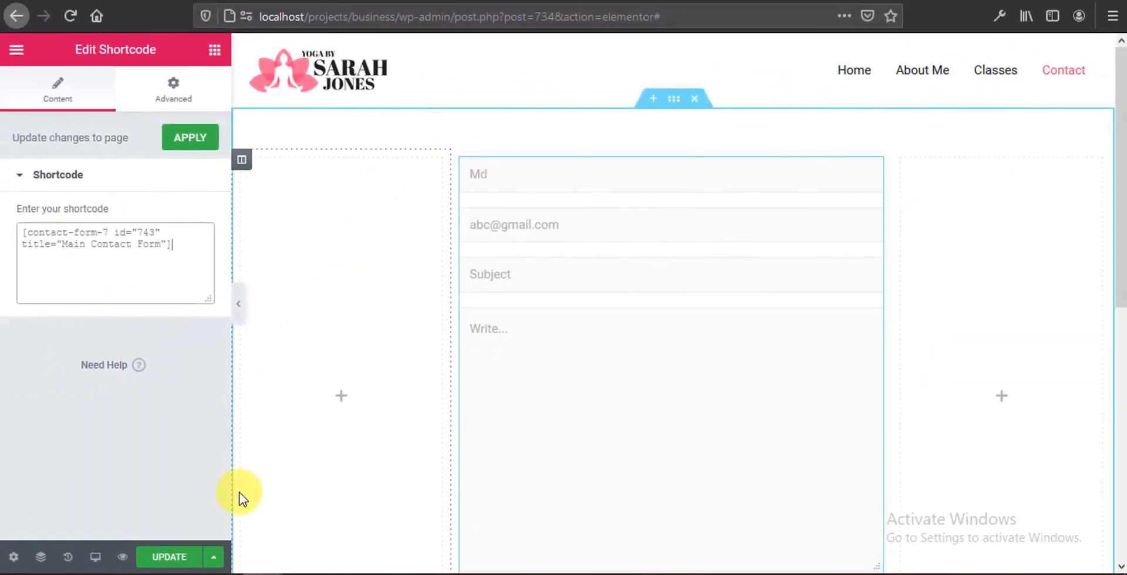
{"action": "left_click", "coordinate": [173, 557]}
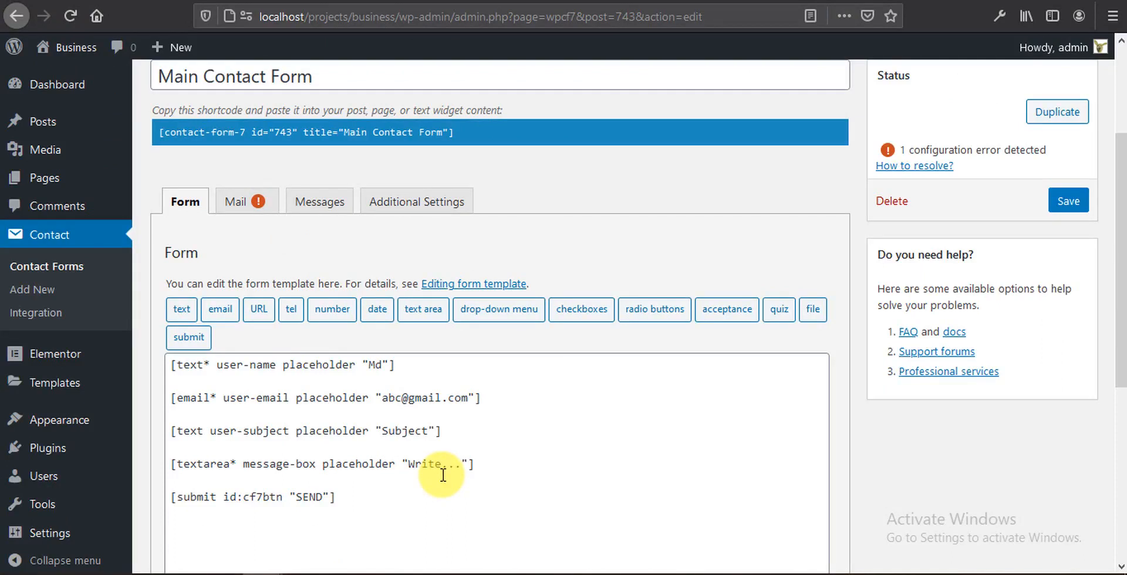
Step: Wrap the name field in <label>Your Name … </label> tags and save the form
{"action": "left_click", "coordinate": [184, 365]}
{"action": "key", "text": "Return"}
{"action": "key", "text": "Up"}
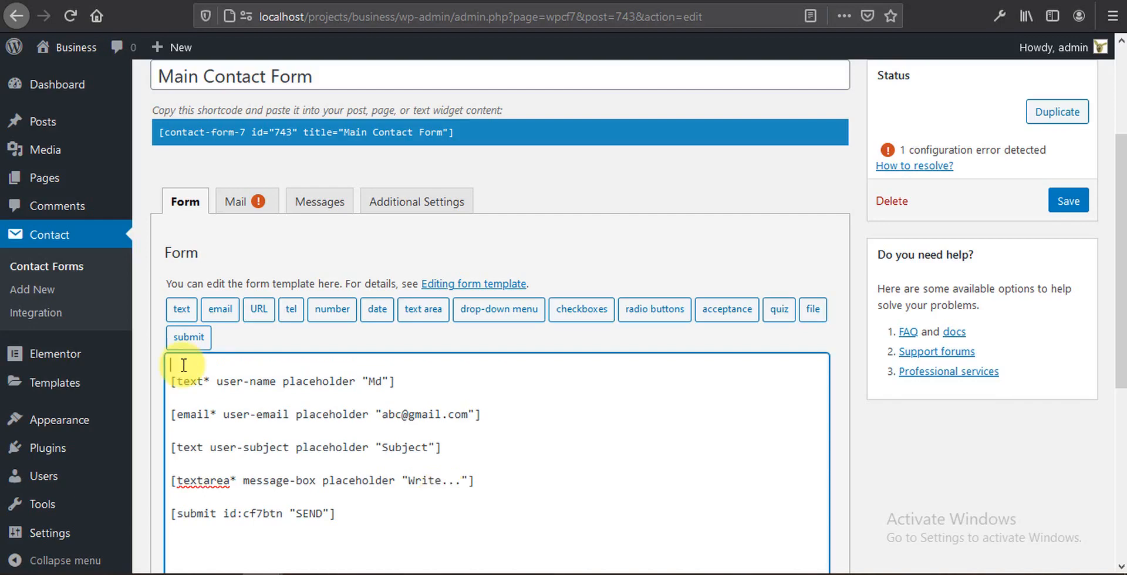
{"action": "type", "text": "<"}
{"action": "type", "text": "label"}
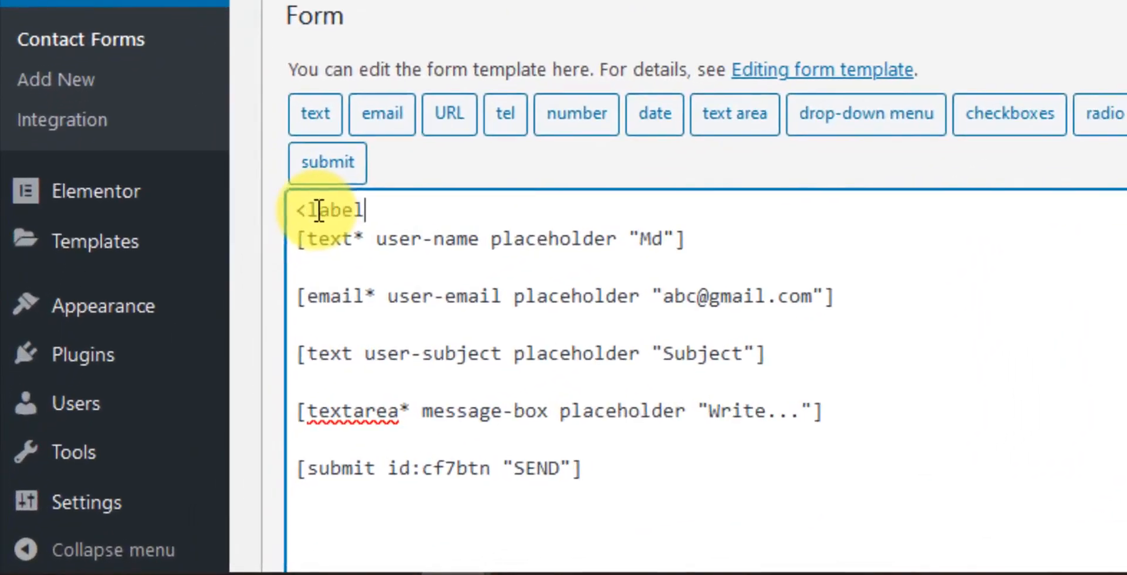
{"action": "type", "text": ">"}
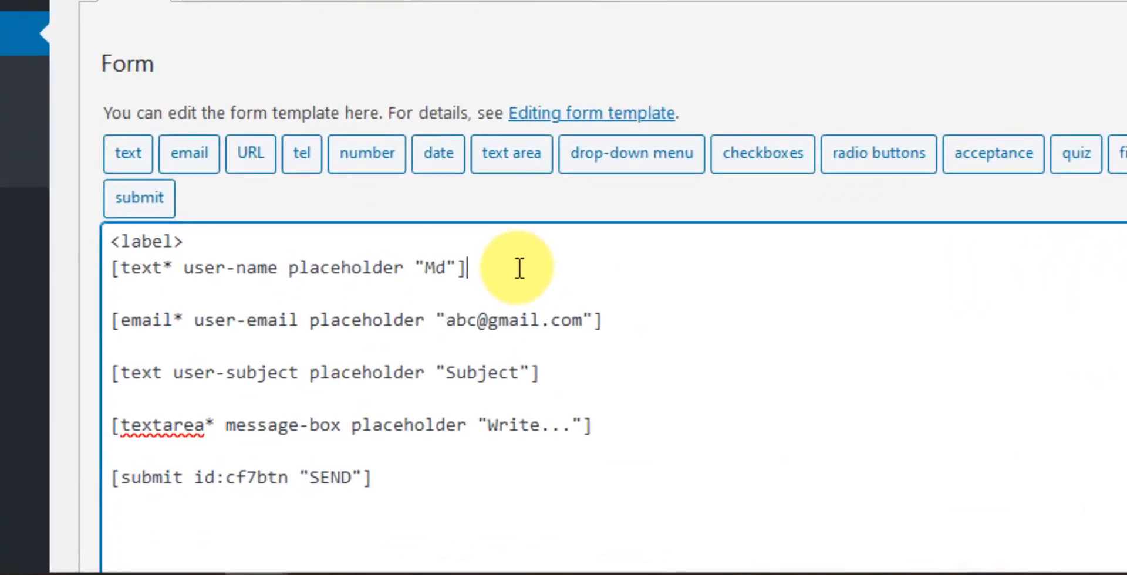
{"action": "left_click", "coordinate": [523, 259]}
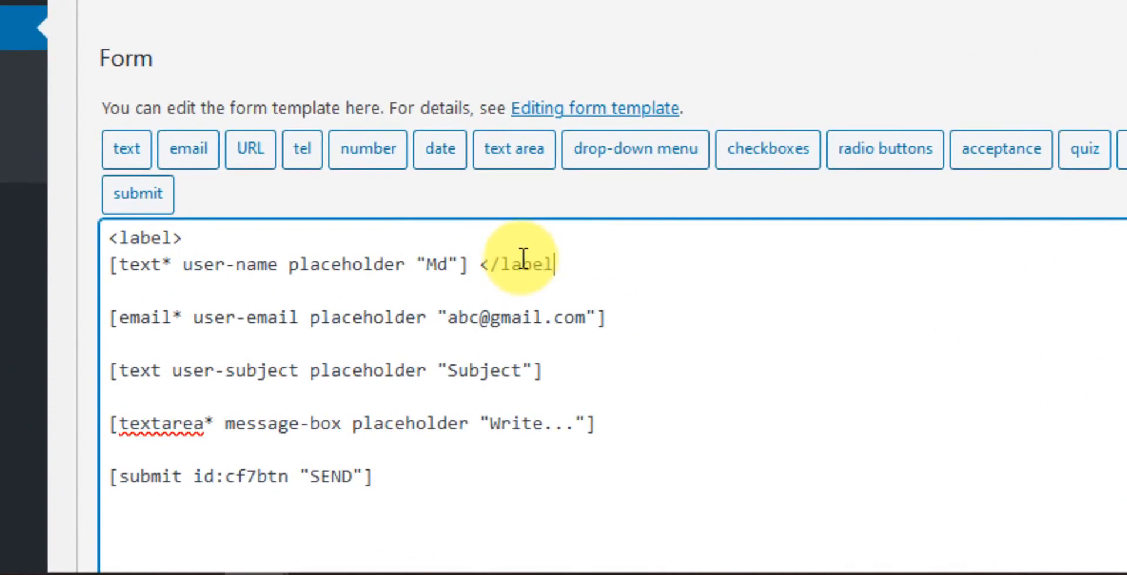
{"action": "type", "text": "</label>"}
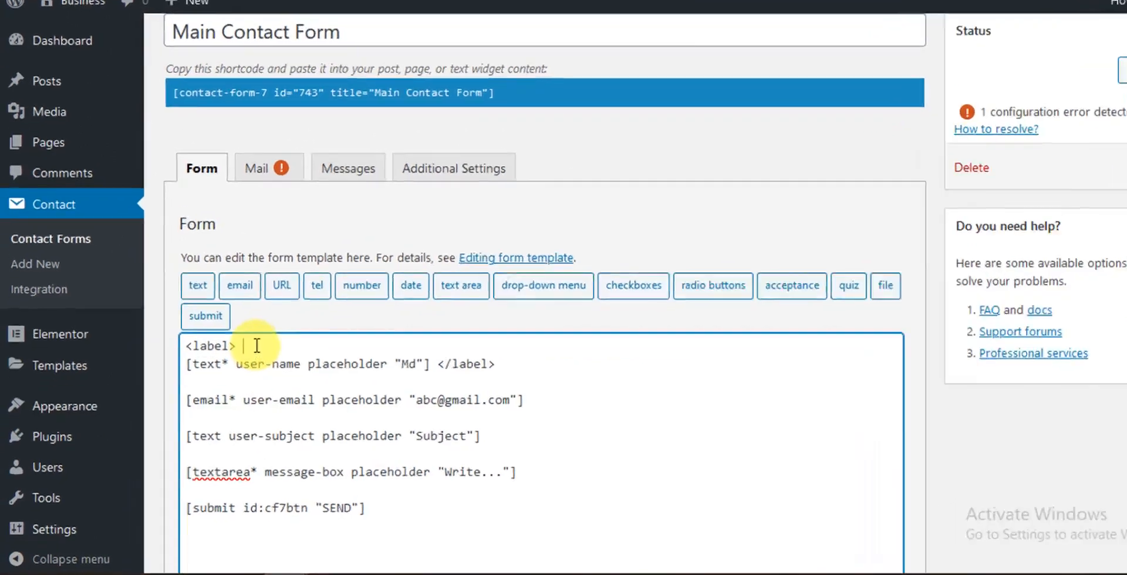
{"action": "type", "text": "Yo"}
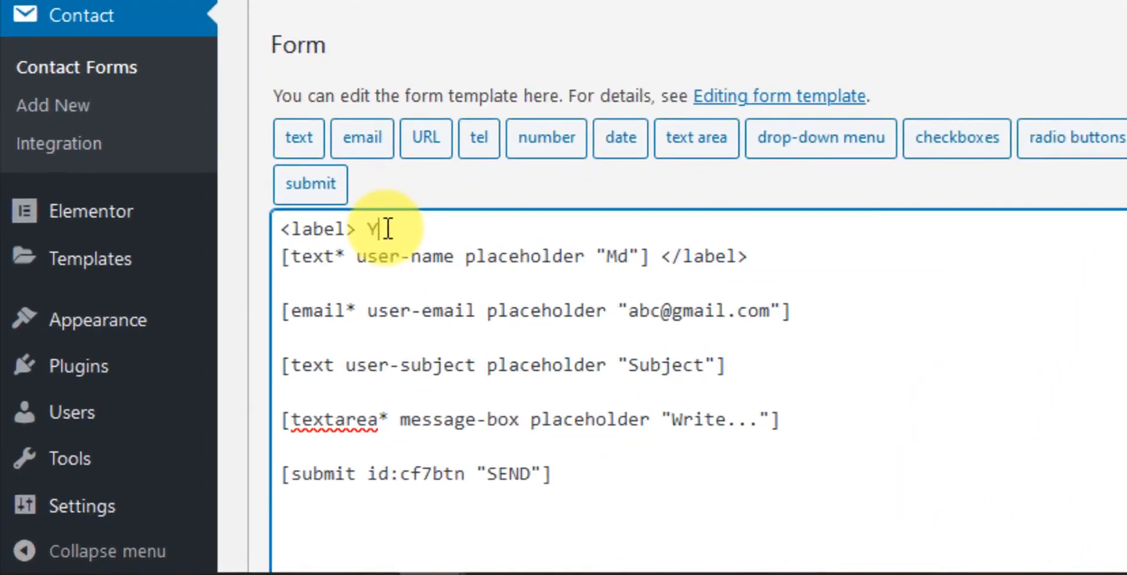
{"action": "type", "text": "ur Name"}
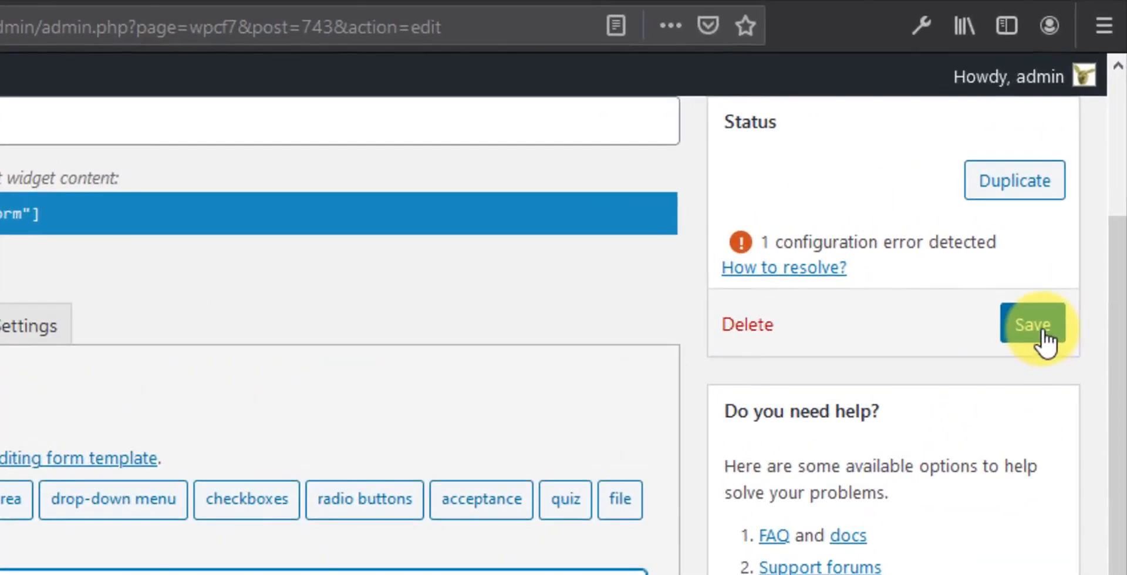
{"action": "left_click", "coordinate": [1044, 334]}
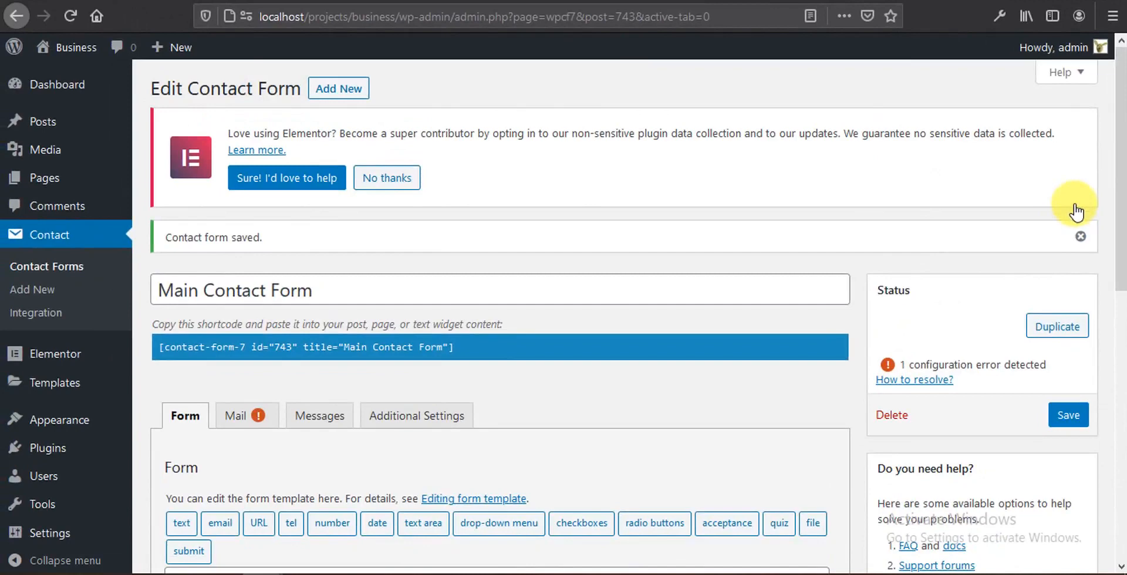
Step: Reload the Elementor Contact page editor and scroll to the form's new Your Name label
{"action": "left_click", "coordinate": [389, 1]}
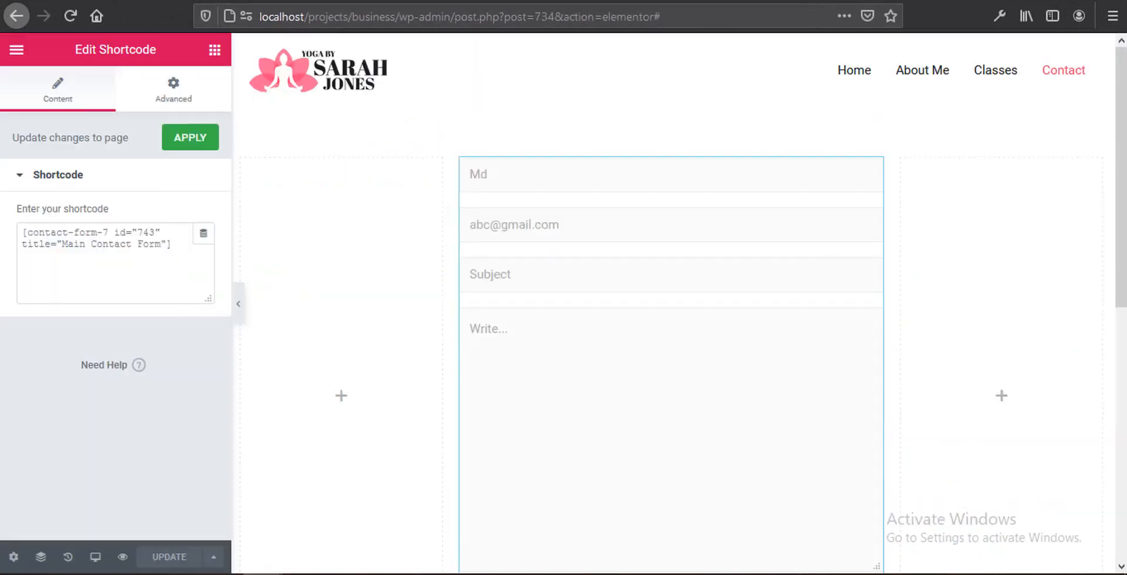
{"action": "left_click", "coordinate": [69, 15]}
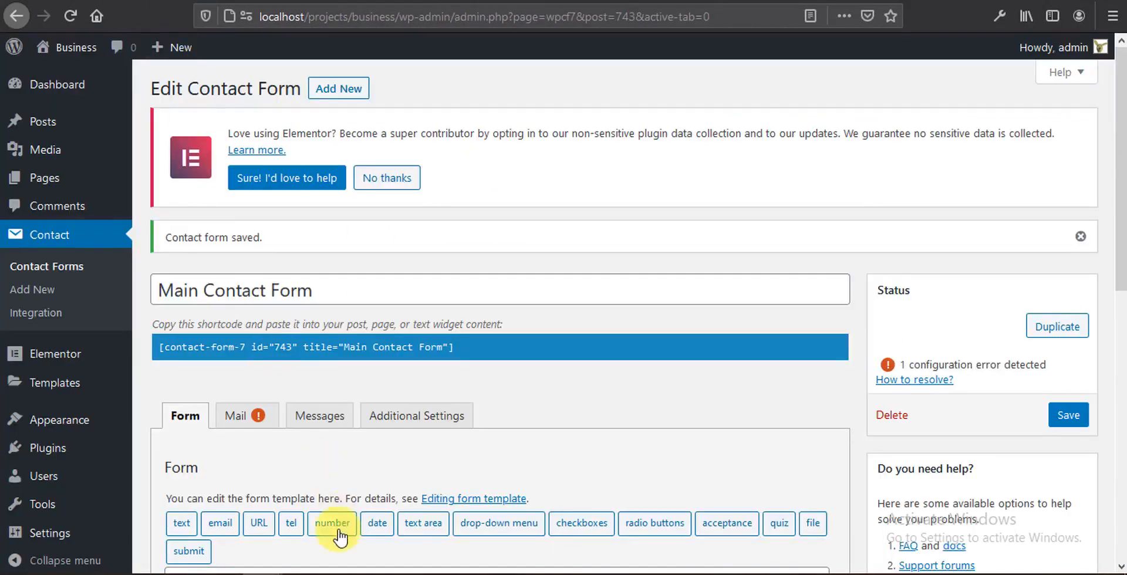
{"action": "scroll", "coordinate": [339, 536], "scroll_direction": "down", "scroll_amount": 4}
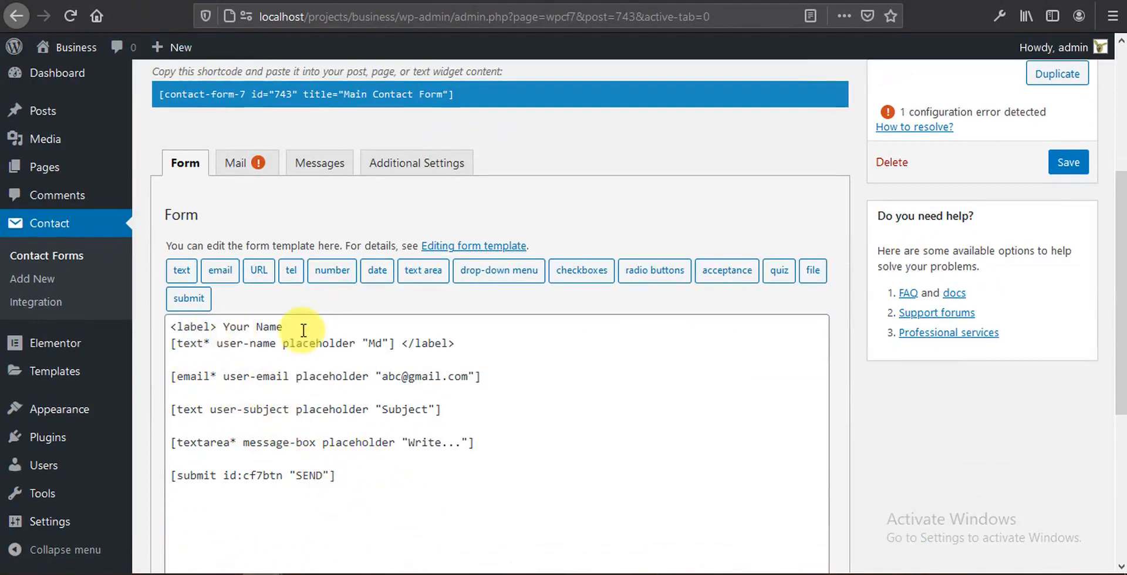
Step: Paste copies of the '<label> Your Name' line above the email, subject and message fields
{"action": "left_click_drag", "start_coordinate": [301, 327], "coordinate": [171, 327]}
{"action": "key", "text": "ctrl+c"}
{"action": "left_click", "coordinate": [179, 361]}
{"action": "key", "text": "ctrl+v"}
{"action": "left_click", "coordinate": [177, 394]}
{"action": "key", "text": "ctrl+v"}
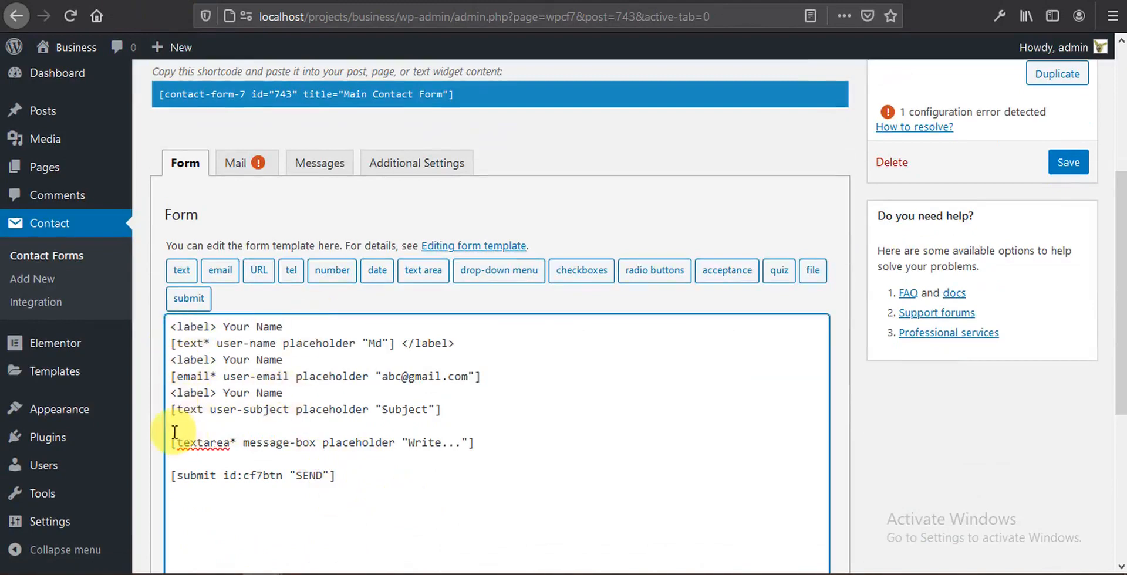
{"action": "left_click", "coordinate": [176, 425]}
{"action": "key", "text": "ctrl+v"}
Step: Paste a closing </label> tag after the email, subject and message fields
{"action": "left_click_drag", "start_coordinate": [402, 343], "coordinate": [456, 343]}
{"action": "key", "text": "ctrl+c"}
{"action": "left_click", "coordinate": [487, 378]}
{"action": "key", "text": "ctrl+v"}
{"action": "left_click", "coordinate": [464, 410]}
{"action": "key", "text": "ctrl+v"}
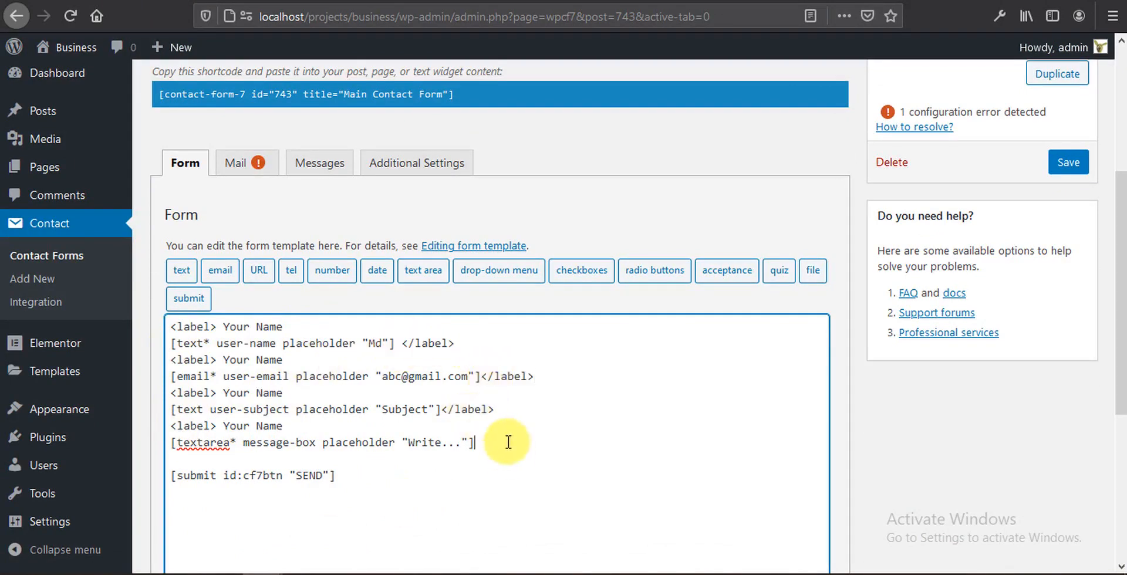
{"action": "left_click", "coordinate": [508, 442]}
{"action": "key", "text": "ctrl+v"}
Step: Rename the copied labels to Your Email, Subject and Message, and save the form
{"action": "double_click", "coordinate": [269, 360]}
{"action": "type", "text": "Email"}
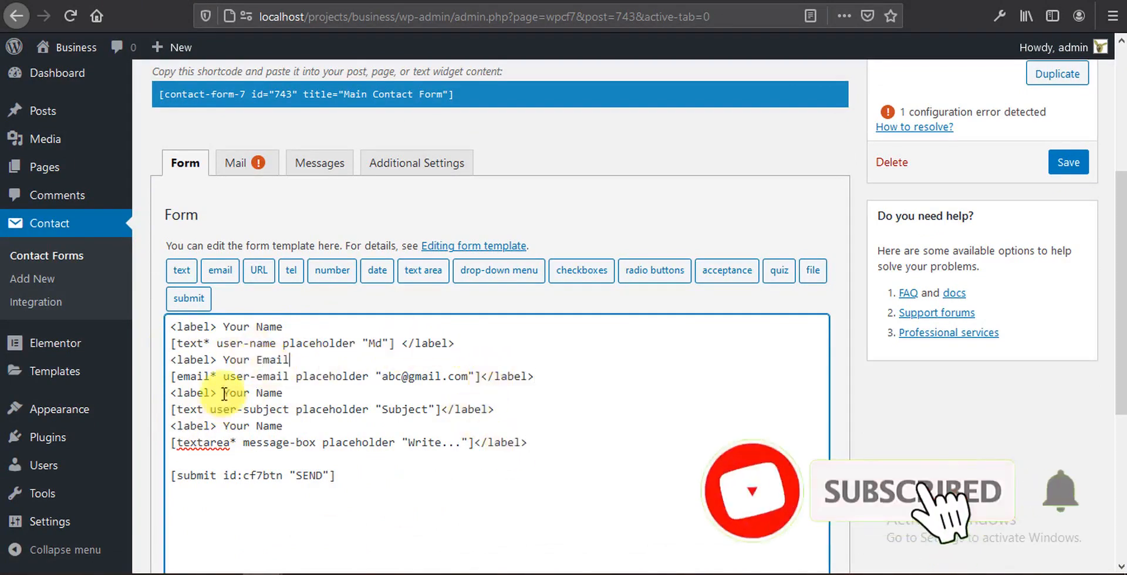
{"action": "left_click_drag", "start_coordinate": [223, 392], "coordinate": [282, 392]}
{"action": "type", "text": "Subject"}
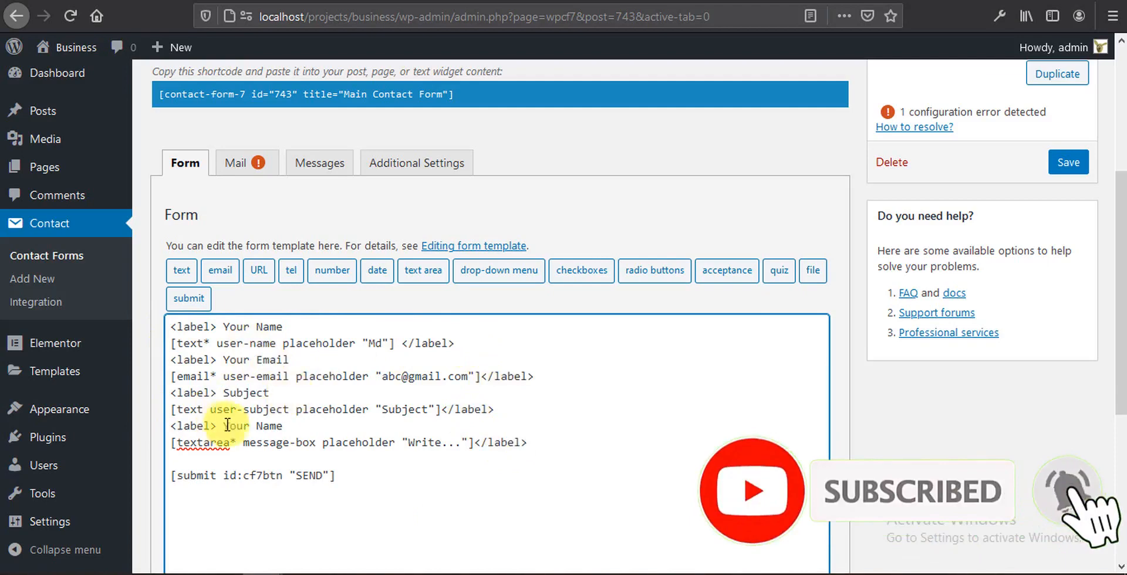
{"action": "left_click_drag", "start_coordinate": [224, 425], "coordinate": [282, 427]}
{"action": "type", "text": "Message"}
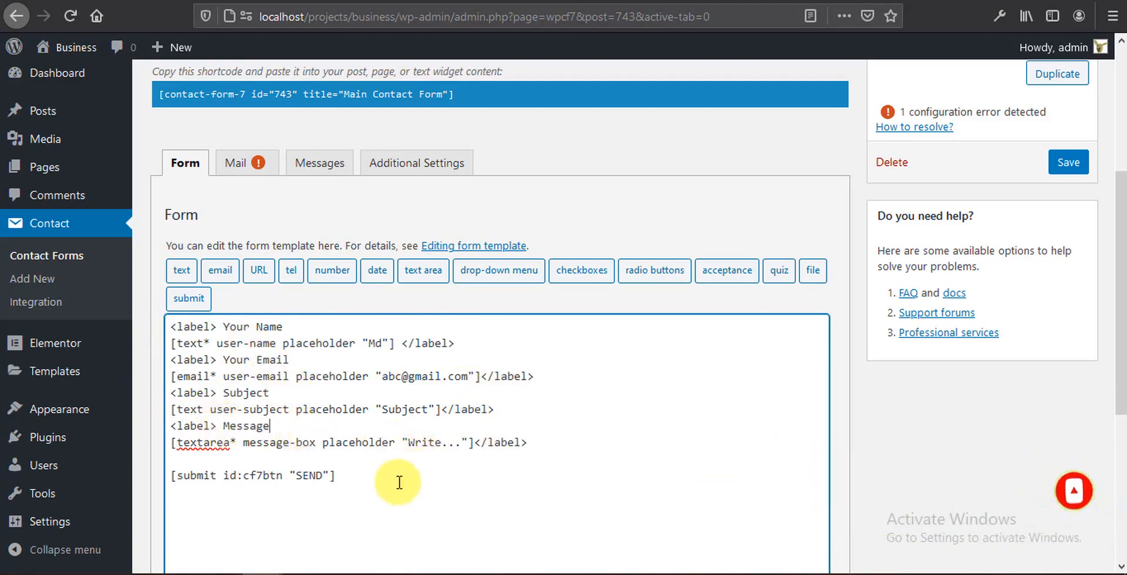
{"action": "left_click", "coordinate": [1073, 159]}
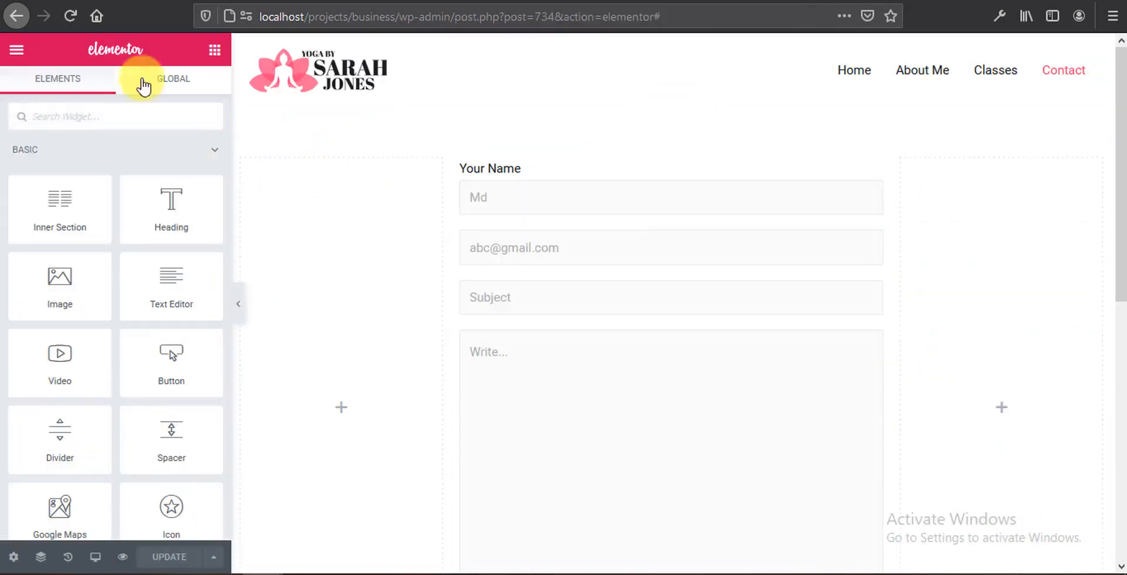
Step: Reload the Elementor editor and scroll to check the Your Email, Subject and Message labels
{"action": "left_click", "coordinate": [68, 16]}
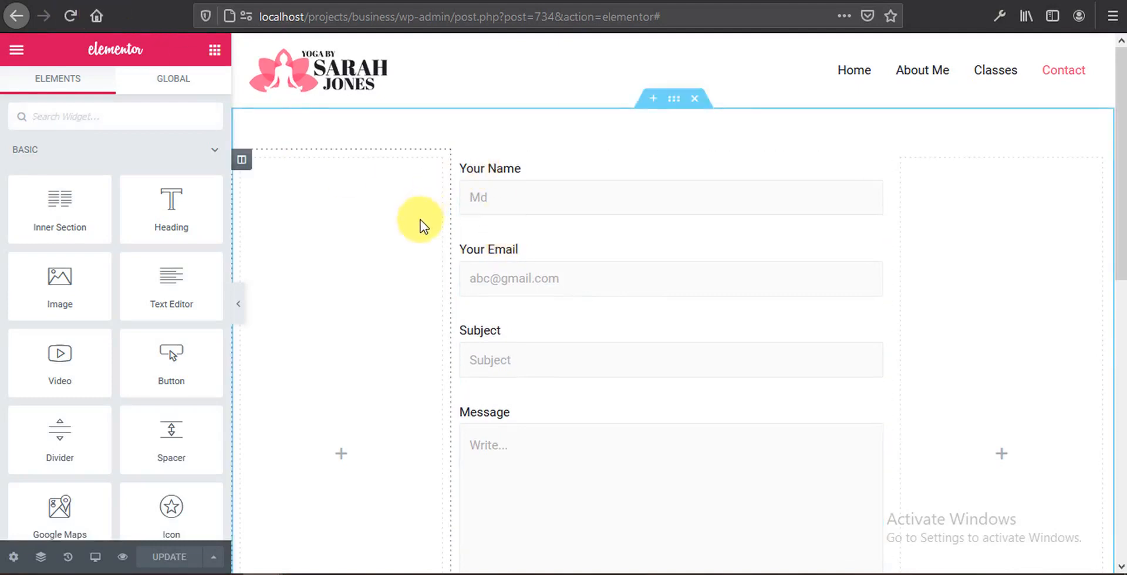
{"action": "scroll", "coordinate": [419, 225], "scroll_direction": "down", "scroll_amount": 2}
{"action": "scroll", "coordinate": [415, 223], "scroll_direction": "down", "scroll_amount": 6}
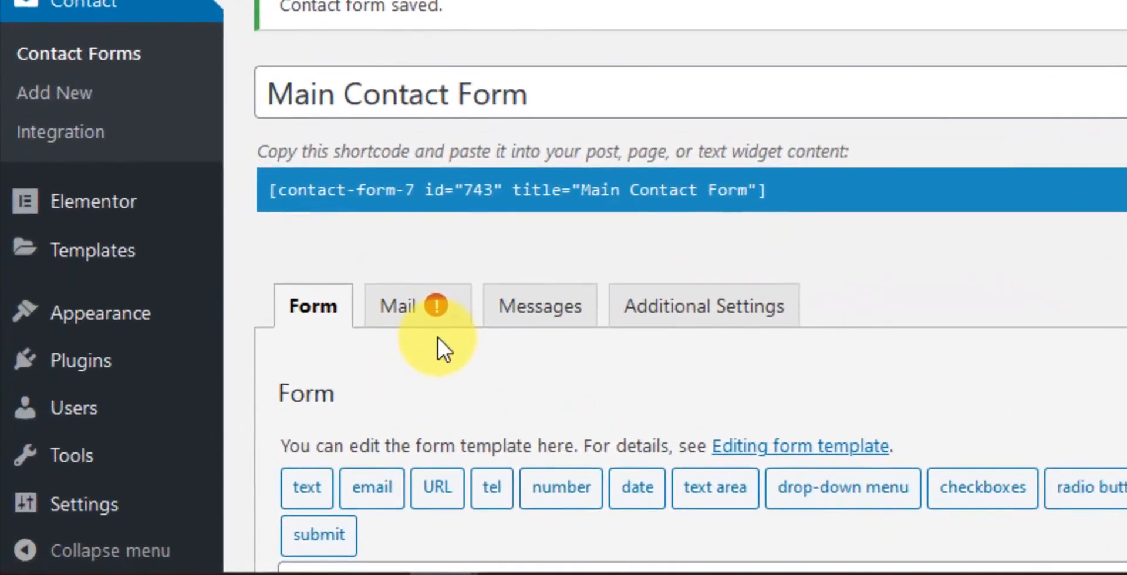
Step: Open the form's Mail settings and scroll through the To and From address fields
{"action": "left_click", "coordinate": [432, 317]}
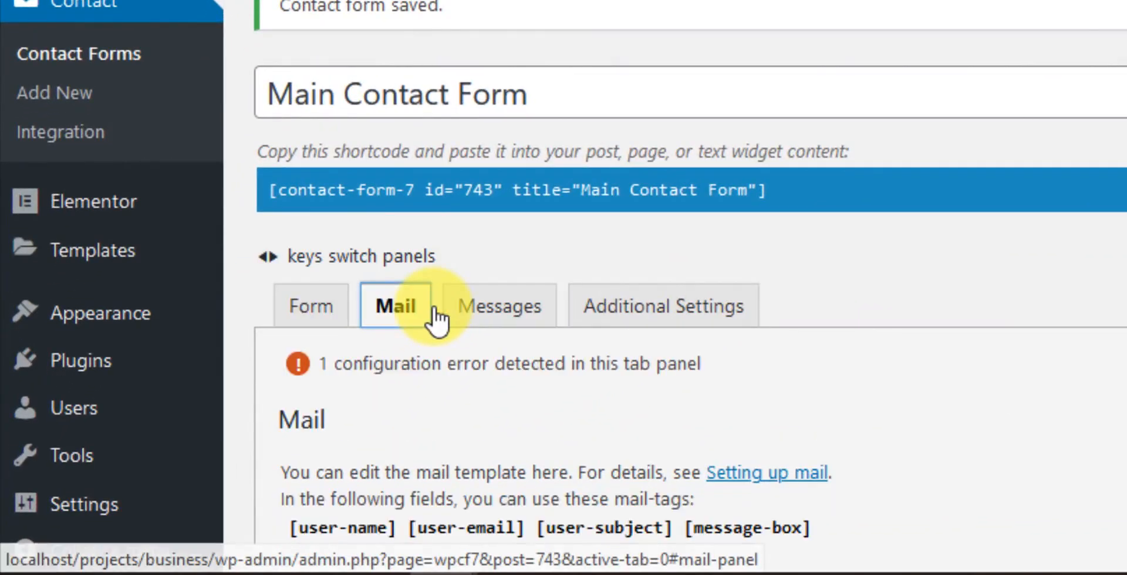
{"action": "scroll", "coordinate": [445, 258], "scroll_direction": "down", "scroll_amount": 6}
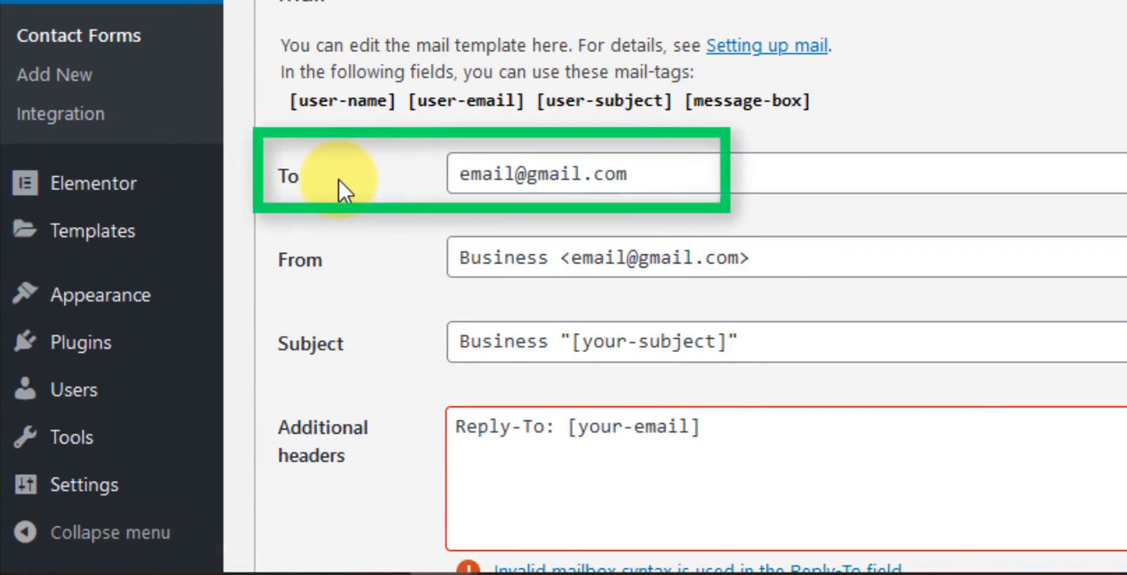
{"action": "left_click", "coordinate": [646, 174]}
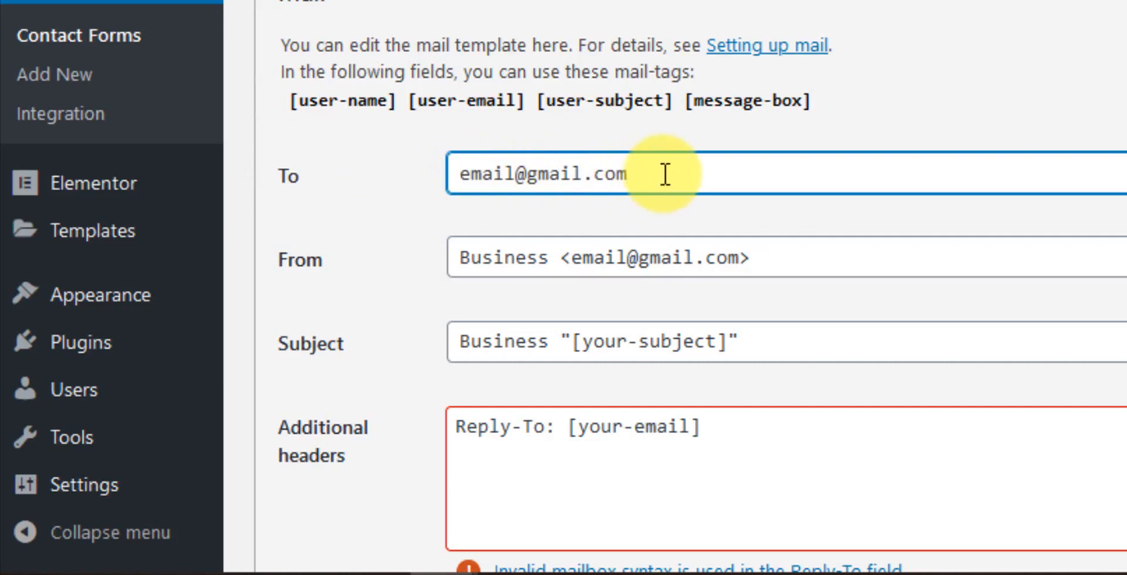
{"action": "scroll", "coordinate": [665, 174], "scroll_direction": "down", "scroll_amount": 2}
{"action": "left_click", "coordinate": [529, 114]}
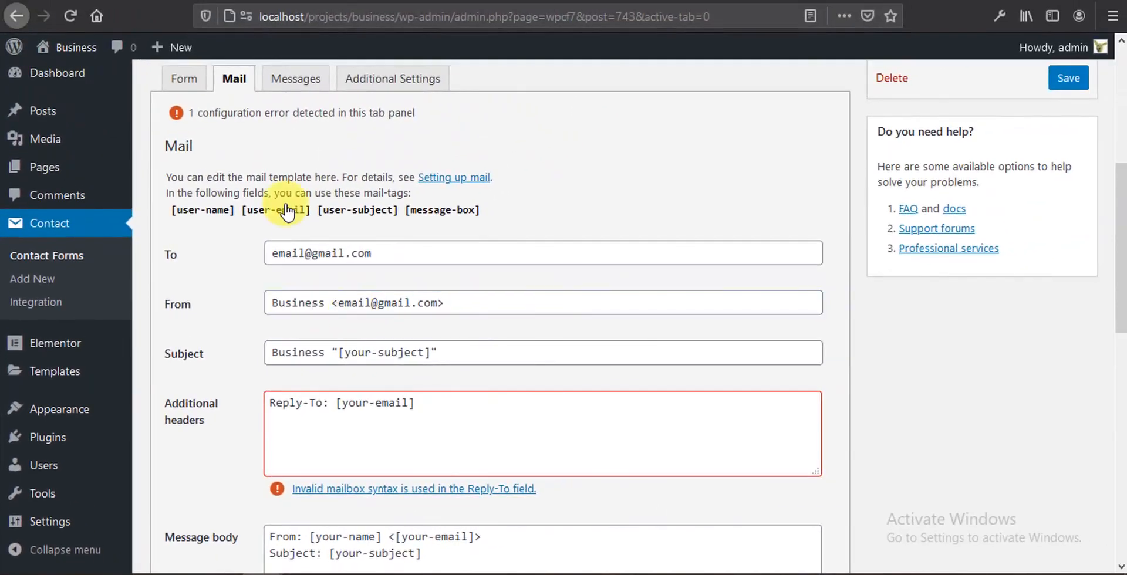
Step: Copy the [user-email] mail-tag into the From field, replacing its address
{"action": "left_click", "coordinate": [287, 210]}
{"action": "key", "text": "ctrl+c"}
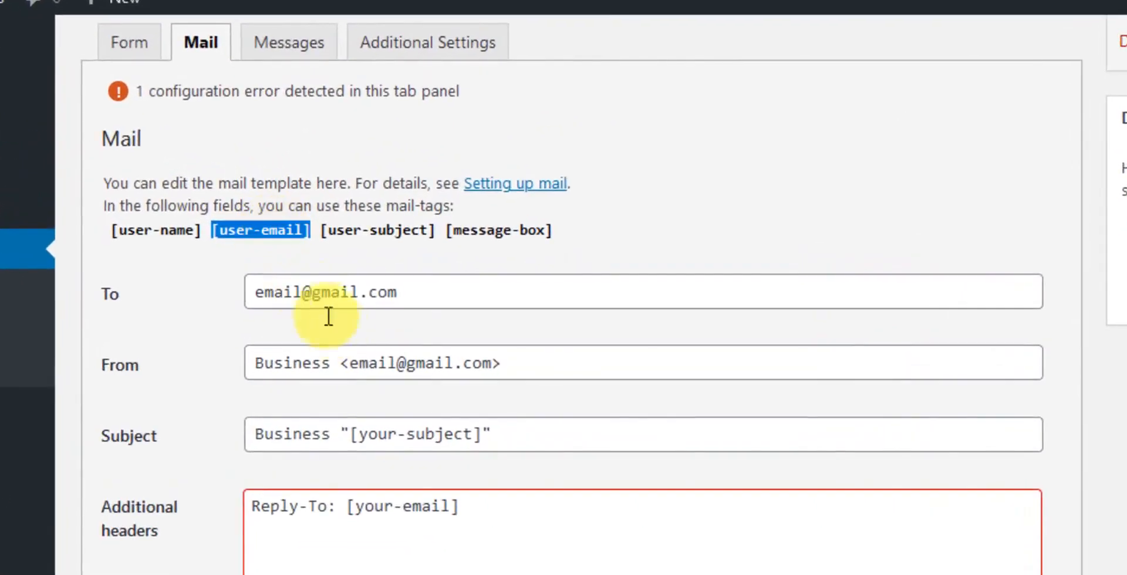
{"action": "left_click_drag", "start_coordinate": [351, 364], "coordinate": [497, 375]}
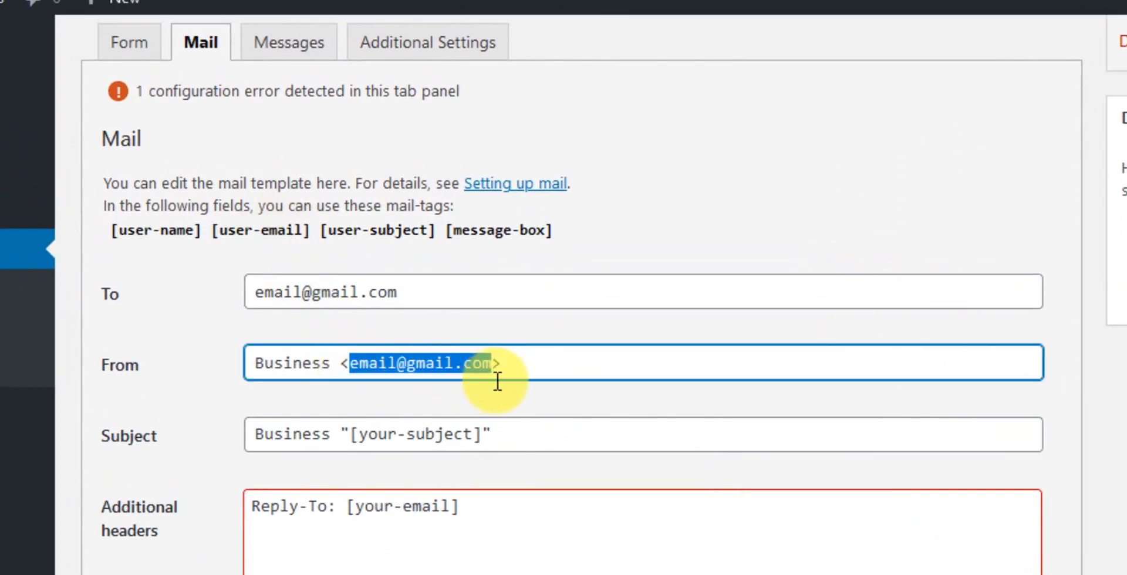
{"action": "key", "text": "ctrl+v"}
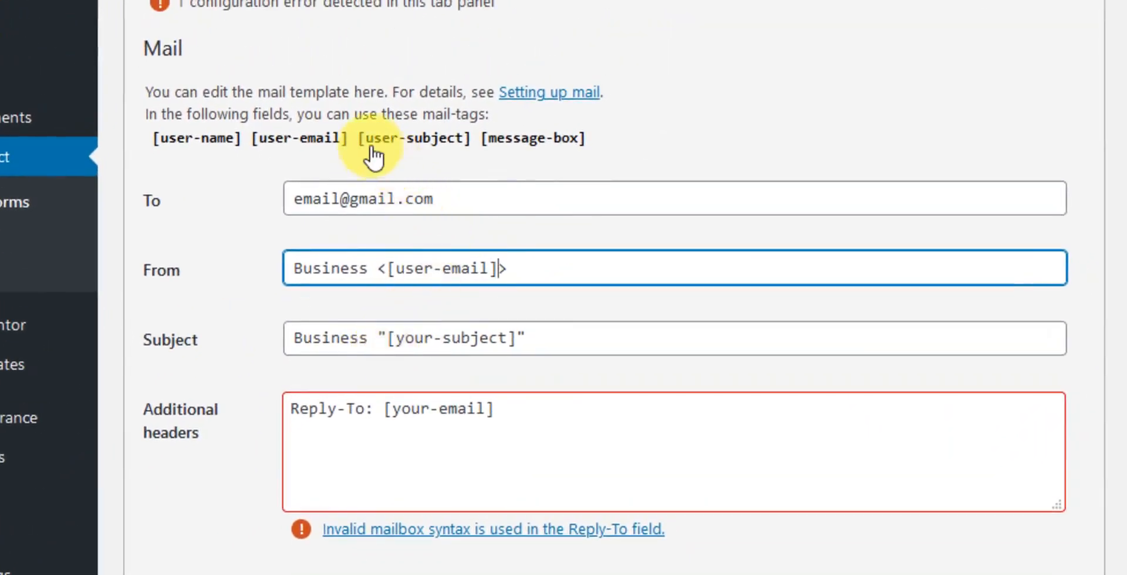
Step: Replace [your-subject] in the Subject field with the [user-subject] tag
{"action": "left_click", "coordinate": [392, 139]}
{"action": "left_click", "coordinate": [393, 139]}
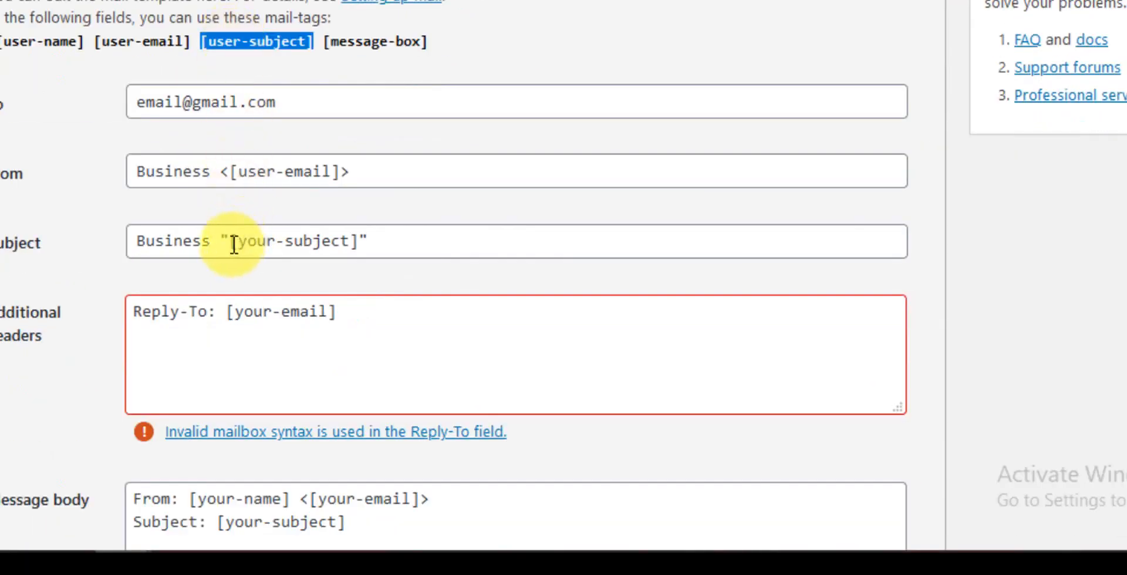
{"action": "left_click_drag", "start_coordinate": [231, 243], "coordinate": [359, 243]}
{"action": "key", "text": "BackSpace"}
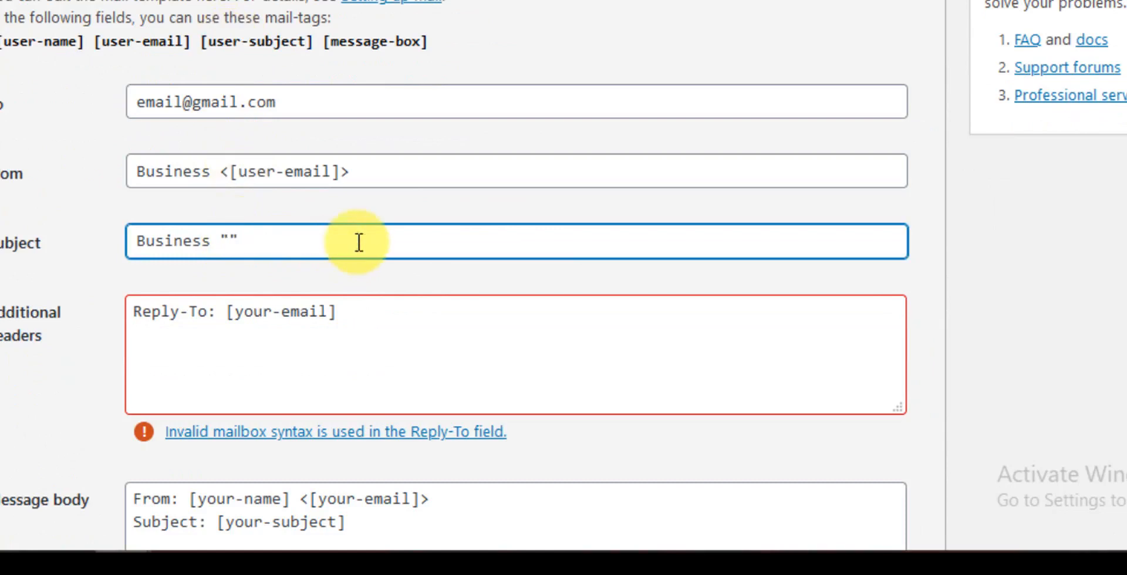
{"action": "key", "text": "ctrl+v"}
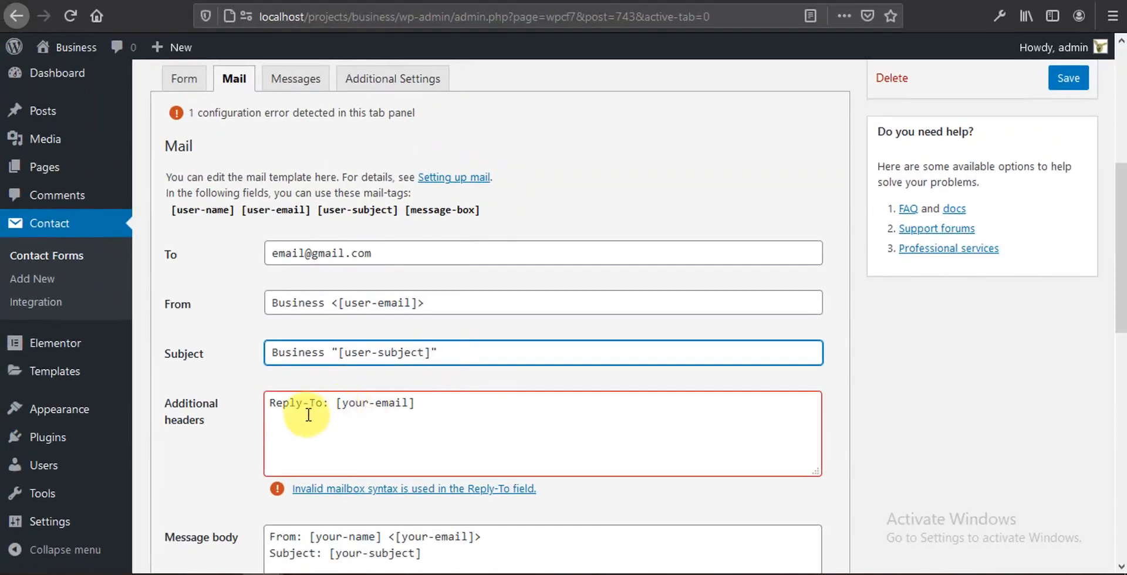
{"action": "scroll", "coordinate": [308, 415], "scroll_direction": "down", "scroll_amount": 3}
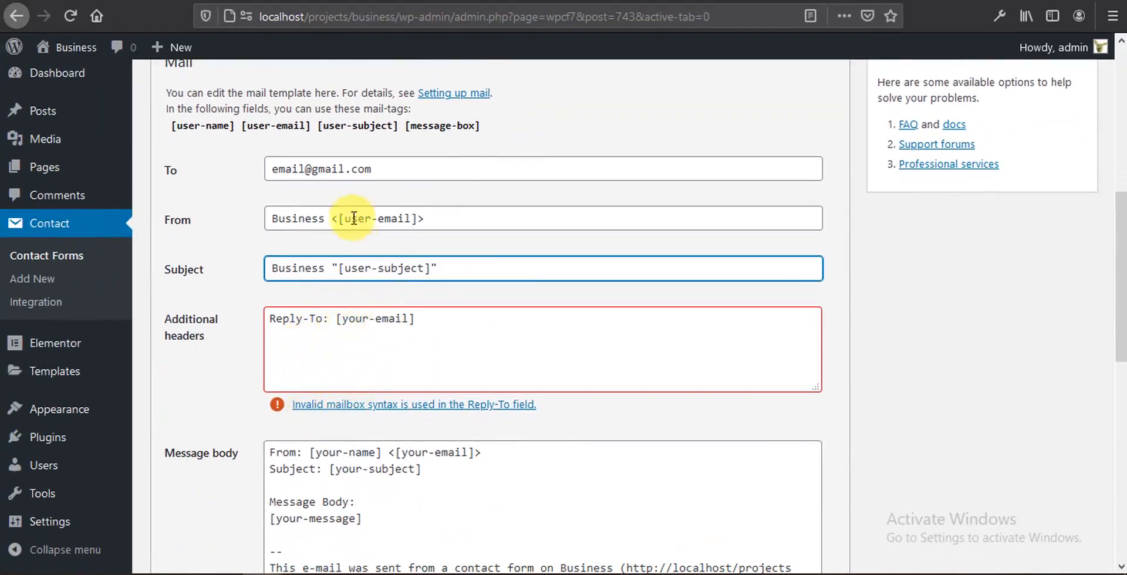
Step: Paste the recipient address over the [your-email] tag in the Reply-To additional header
{"action": "left_click_drag", "start_coordinate": [372, 169], "coordinate": [268, 165]}
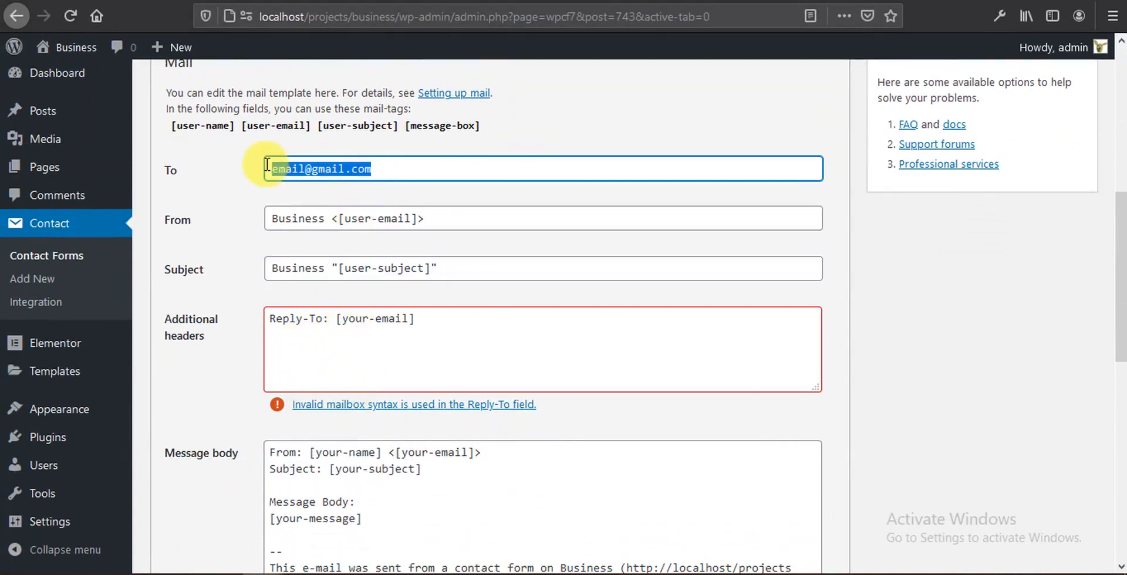
{"action": "left_click_drag", "start_coordinate": [336, 319], "coordinate": [428, 319]}
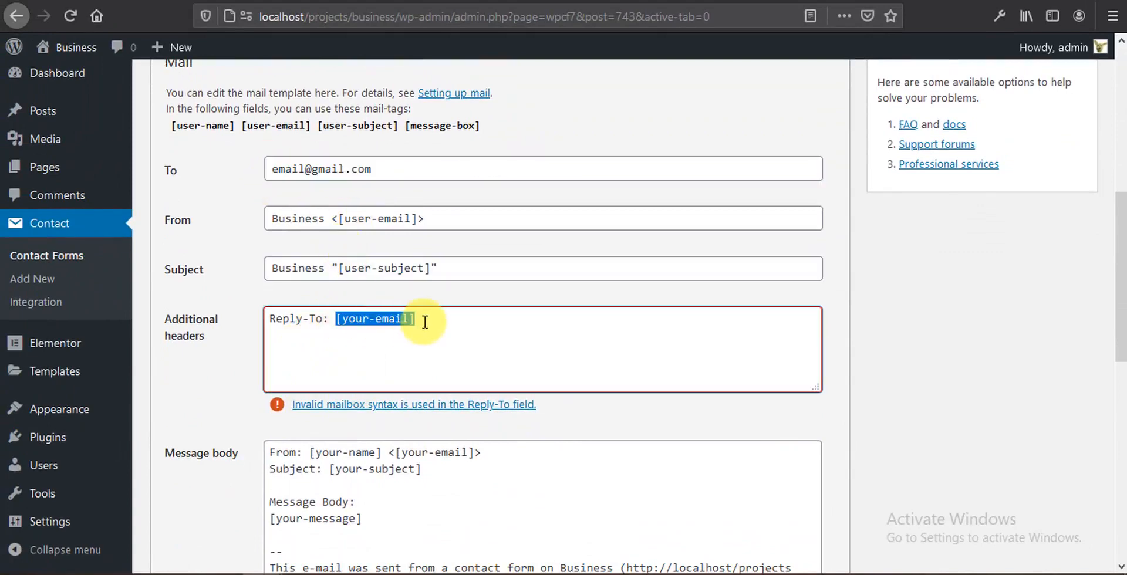
{"action": "key", "text": "ctrl+v"}
{"action": "scroll", "coordinate": [376, 380], "scroll_direction": "down", "scroll_amount": 3}
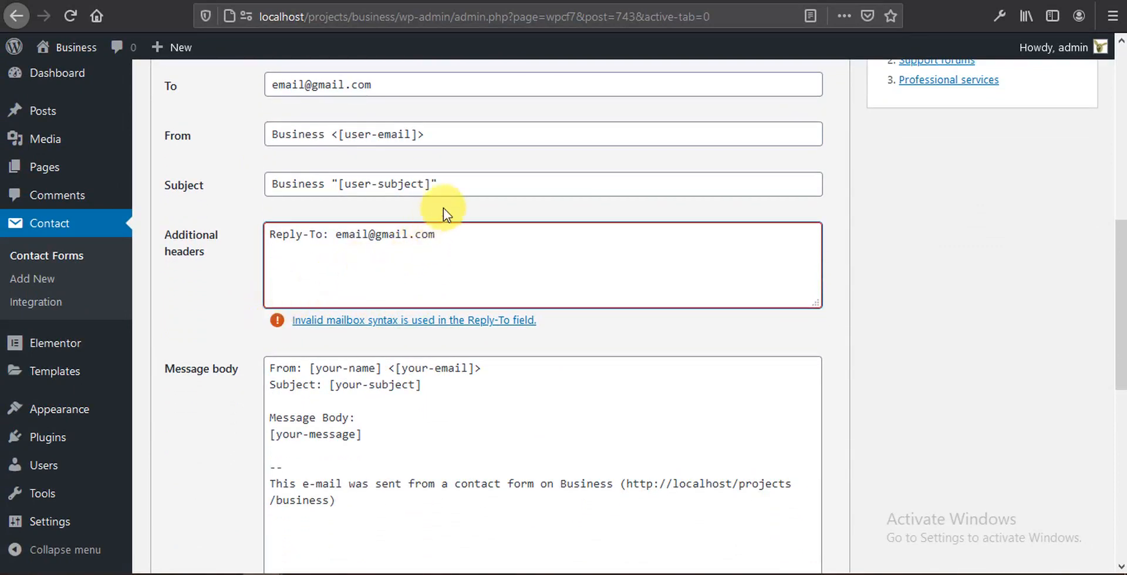
{"action": "left_click", "coordinate": [472, 187]}
{"action": "scroll", "coordinate": [349, 306], "scroll_direction": "down", "scroll_amount": 6}
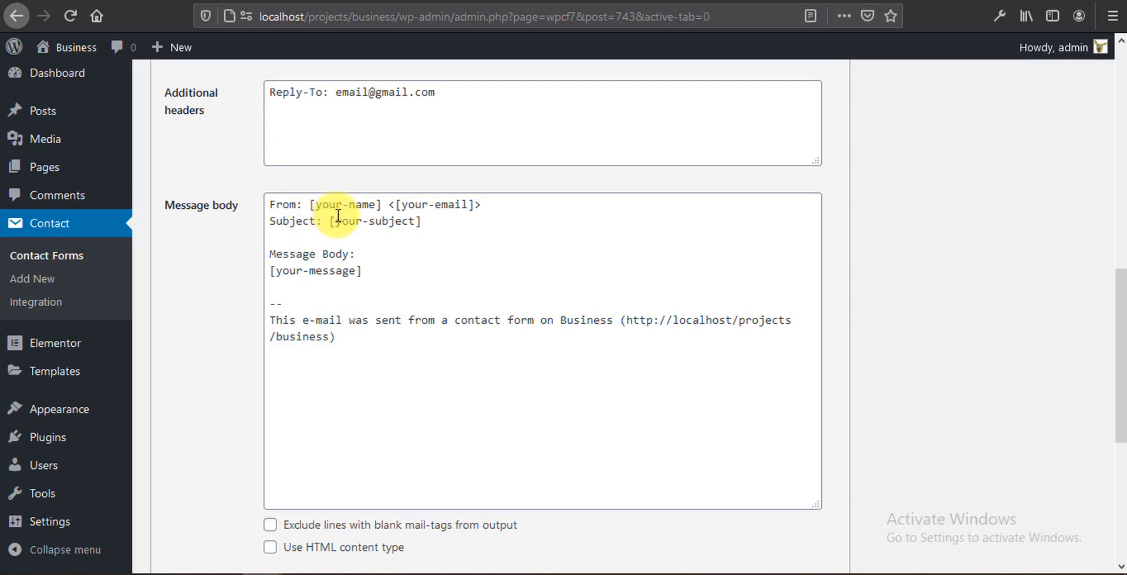
Step: Replace [your-name] in the message body with the [user-name] tag
{"action": "scroll", "coordinate": [341, 228], "scroll_direction": "up", "scroll_amount": 5}
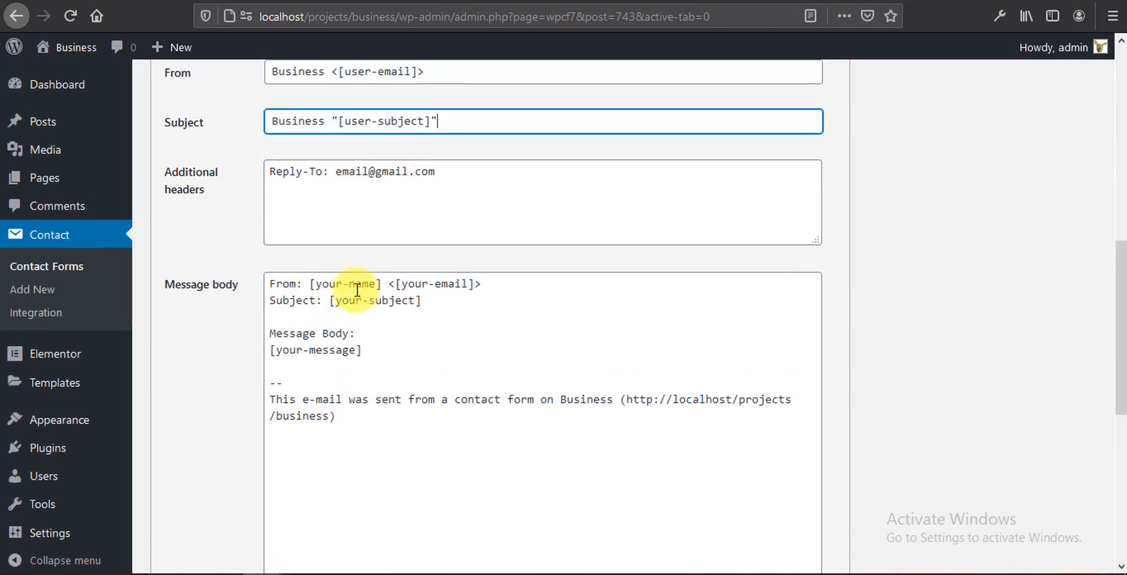
{"action": "left_click", "coordinate": [196, 237]}
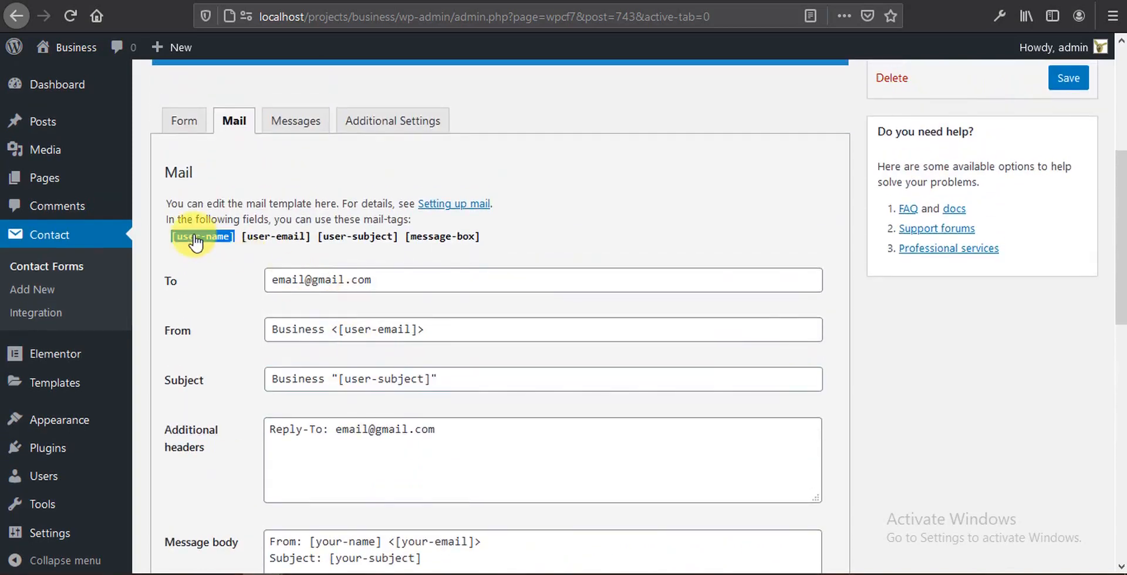
{"action": "scroll", "coordinate": [473, 373], "scroll_direction": "down", "scroll_amount": 5}
{"action": "left_click_drag", "start_coordinate": [311, 373], "coordinate": [381, 371]}
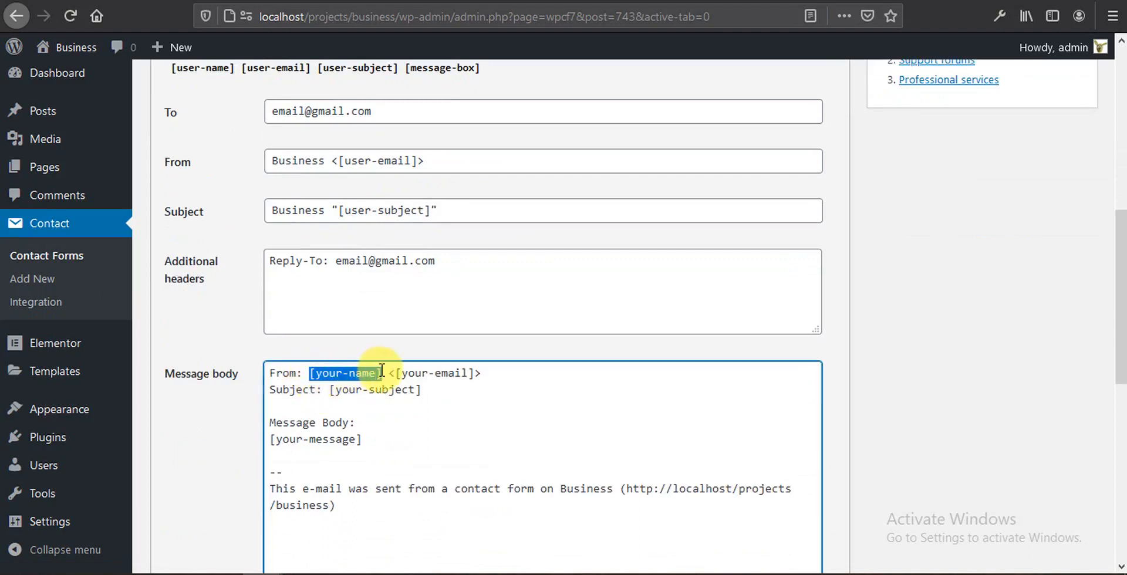
{"action": "key", "text": "ctrl+v"}
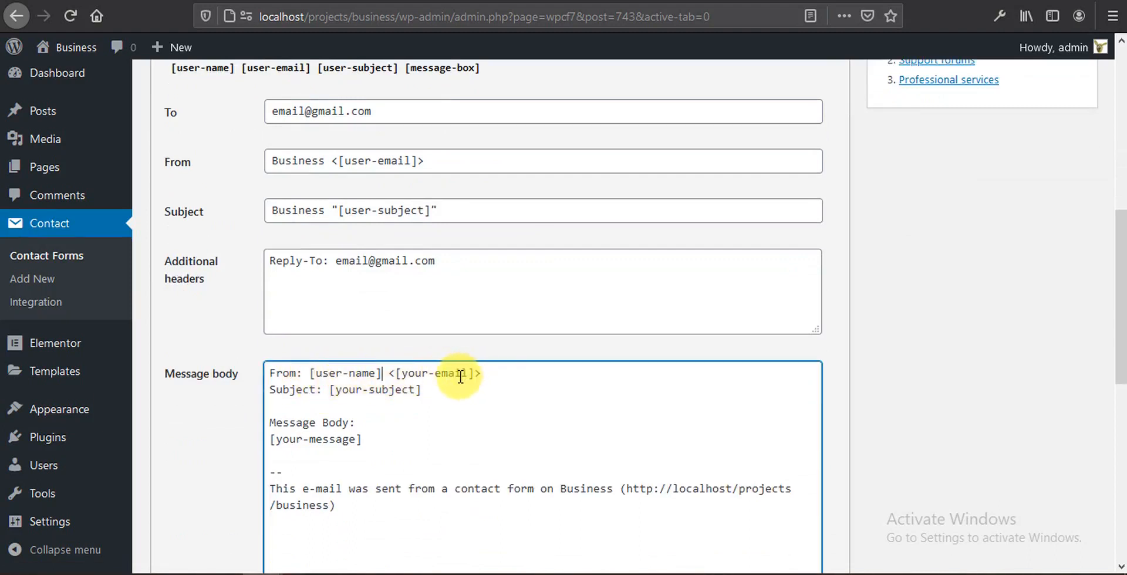
{"action": "scroll", "coordinate": [460, 376], "scroll_direction": "up", "scroll_amount": 3}
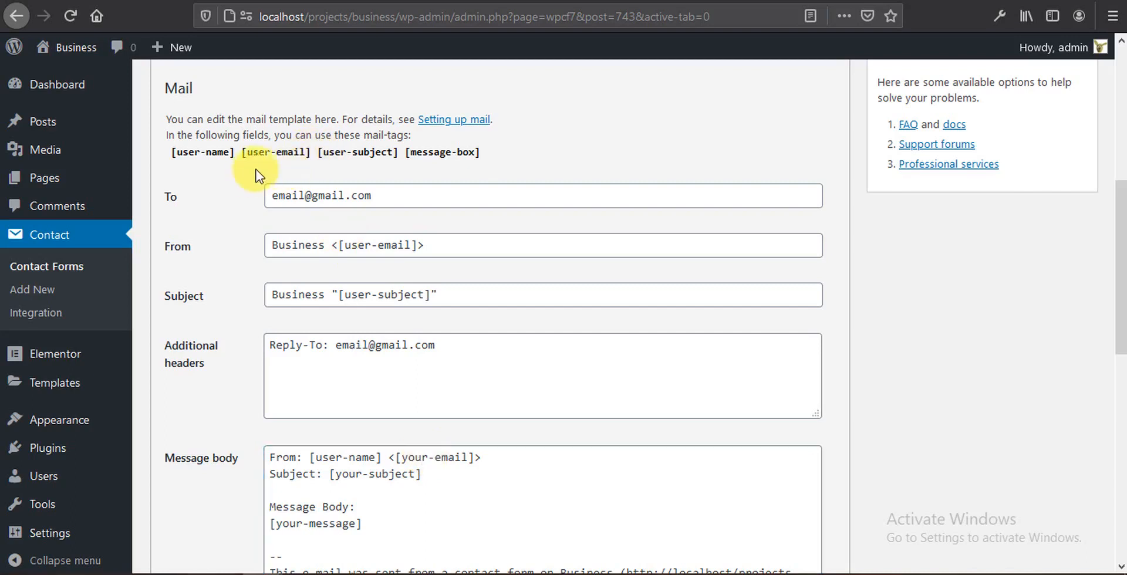
Step: Put [user-email] between the angle brackets in place of [your-email] on the body's first line
{"action": "left_click", "coordinate": [281, 153]}
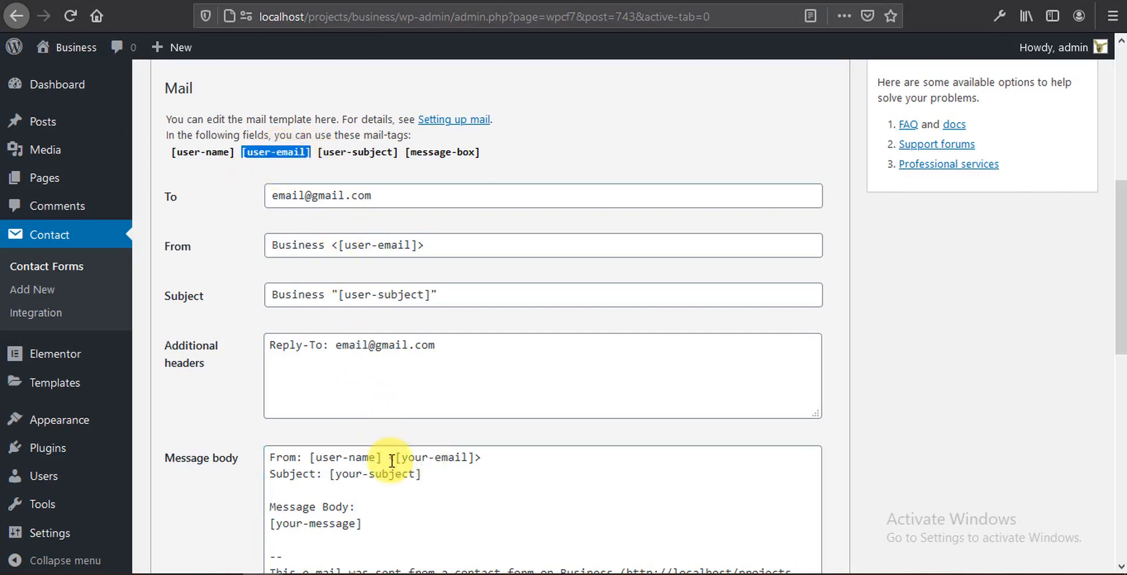
{"action": "left_click_drag", "start_coordinate": [395, 459], "coordinate": [478, 463]}
{"action": "key", "text": "BackSpace"}
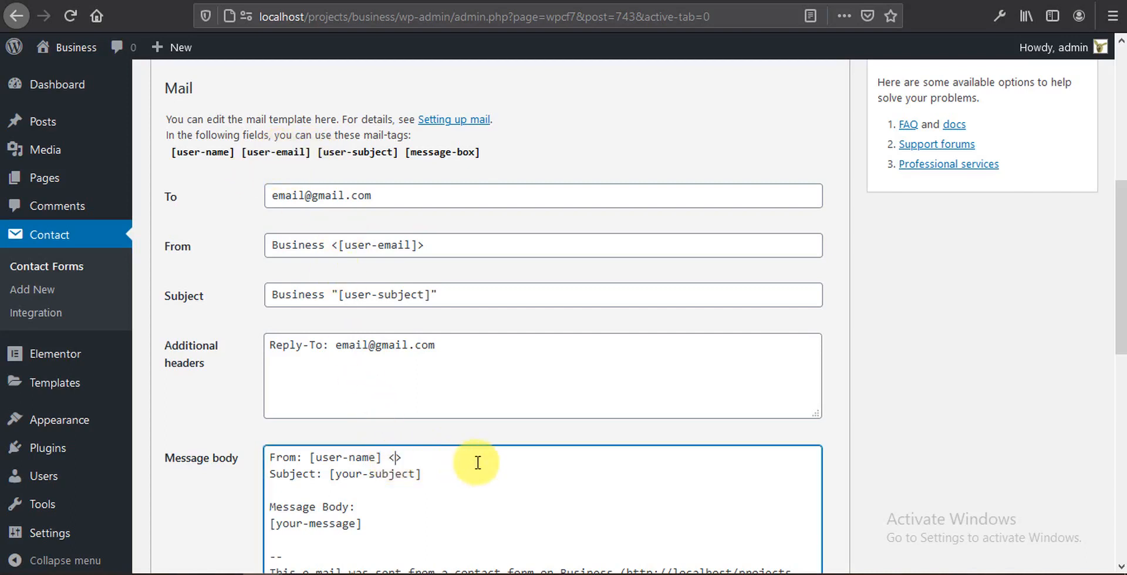
{"action": "key", "text": "ctrl+v"}
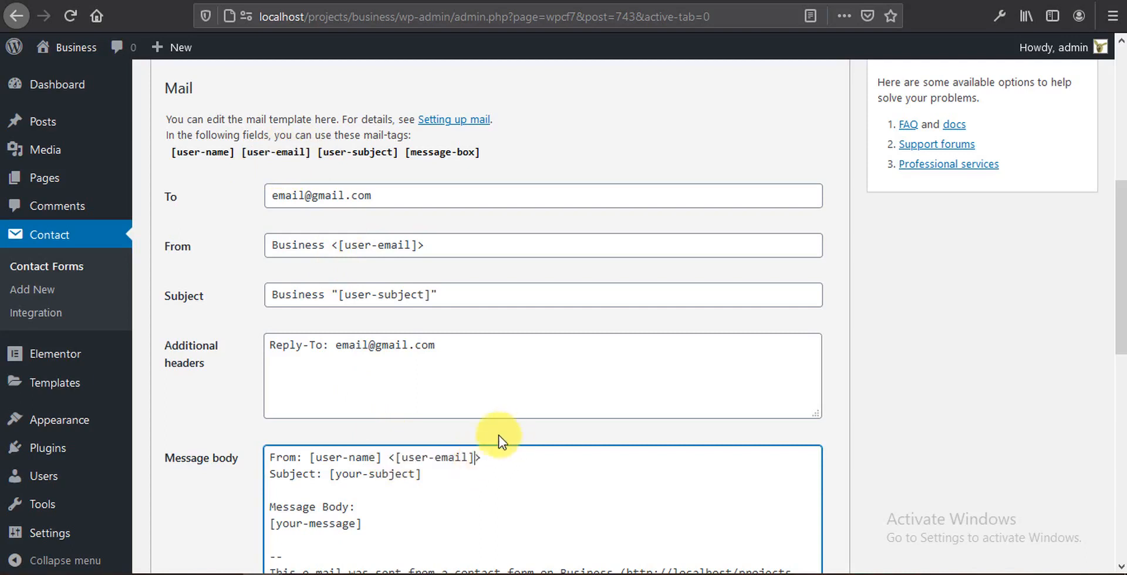
{"action": "scroll", "coordinate": [503, 446], "scroll_direction": "down", "scroll_amount": 3}
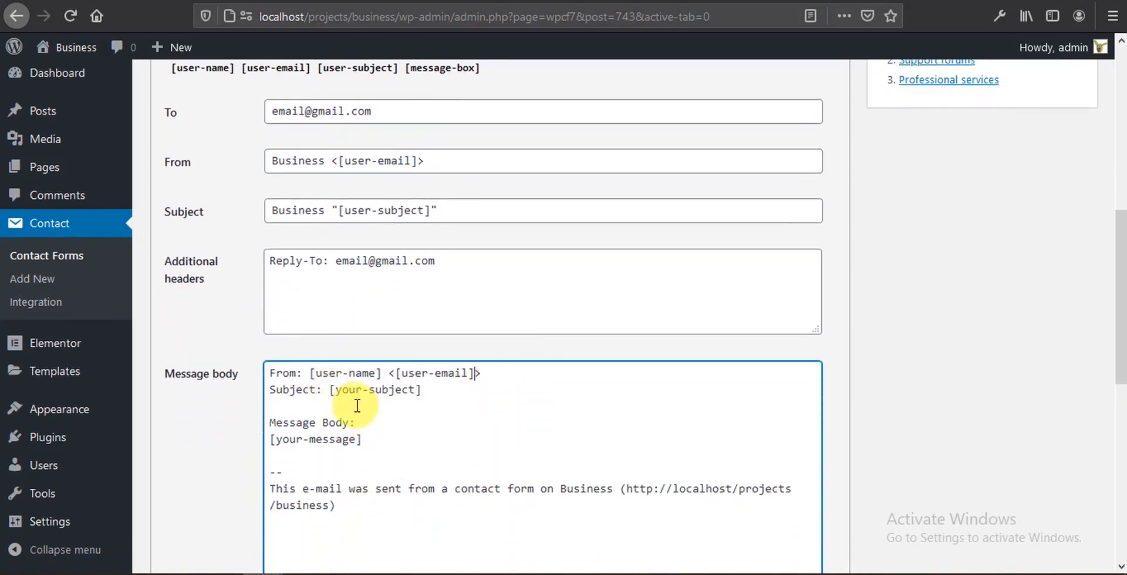
Step: Replace [your-subject] in the message body with the [user-subject] tag
{"action": "left_click_drag", "start_coordinate": [339, 210], "coordinate": [430, 213]}
{"action": "key", "text": "ctrl+c"}
{"action": "left_click_drag", "start_coordinate": [331, 390], "coordinate": [428, 390]}
{"action": "key", "text": "ctrl+v"}
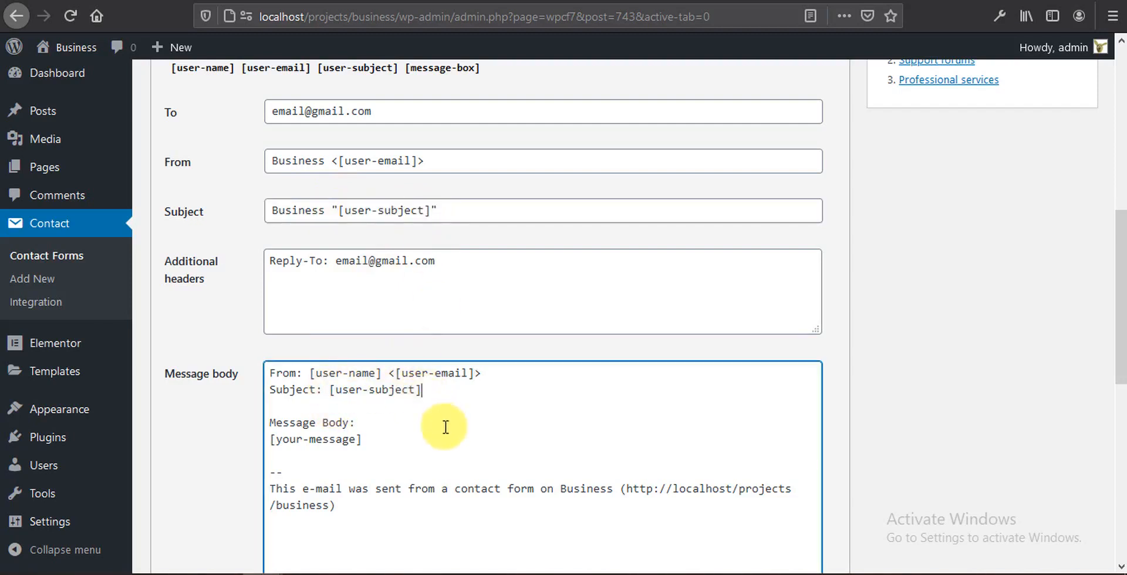
{"action": "left_click_drag", "start_coordinate": [389, 374], "coordinate": [480, 373]}
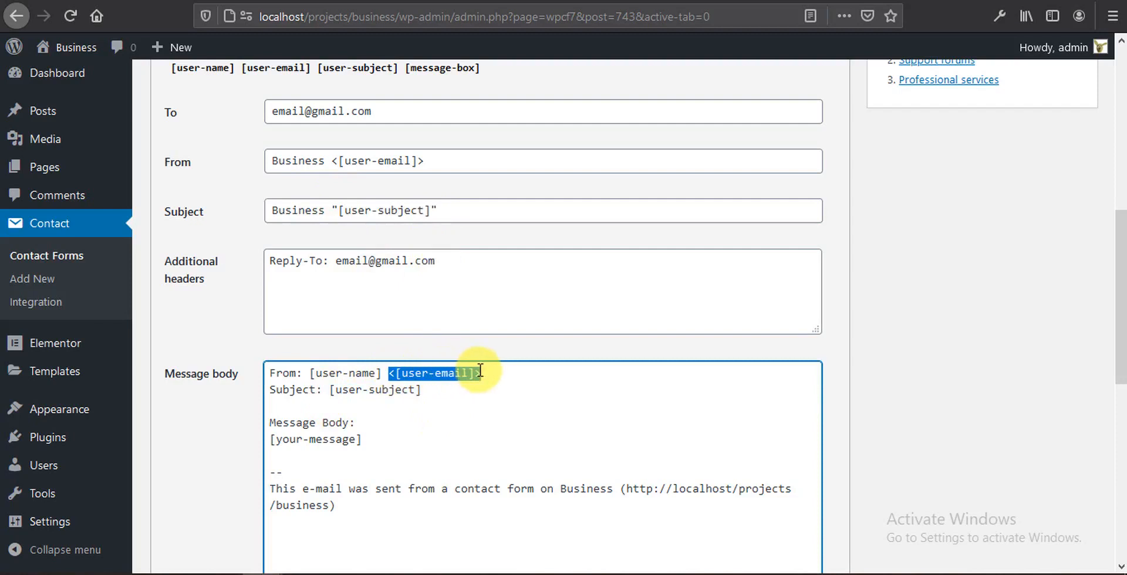
{"action": "key", "text": "ctrl+c"}
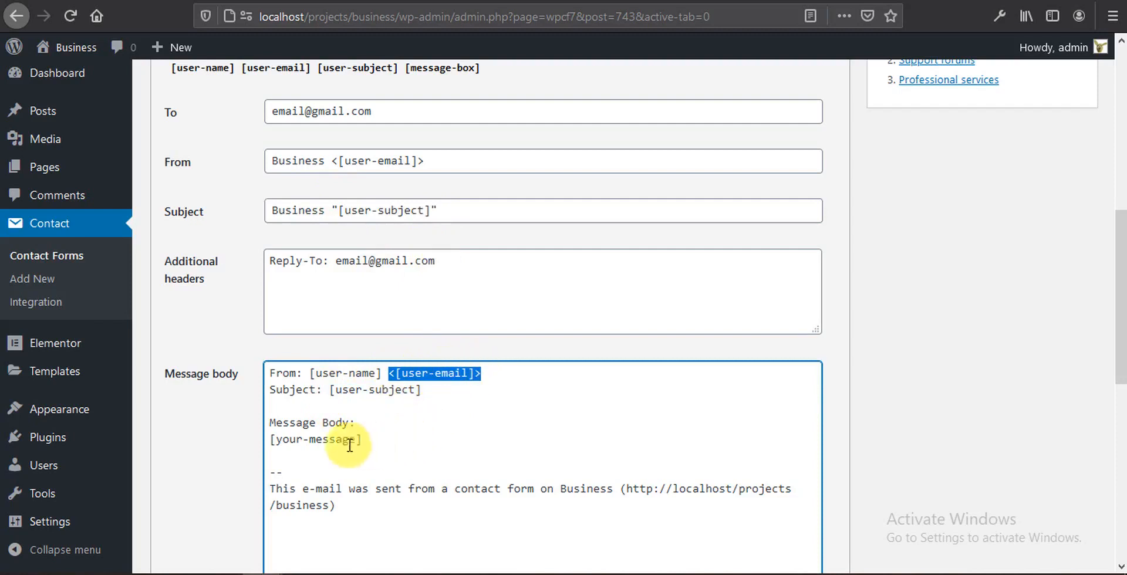
{"action": "left_click", "coordinate": [370, 423]}
{"action": "key", "text": "Return"}
{"action": "key", "text": "ctrl+v"}
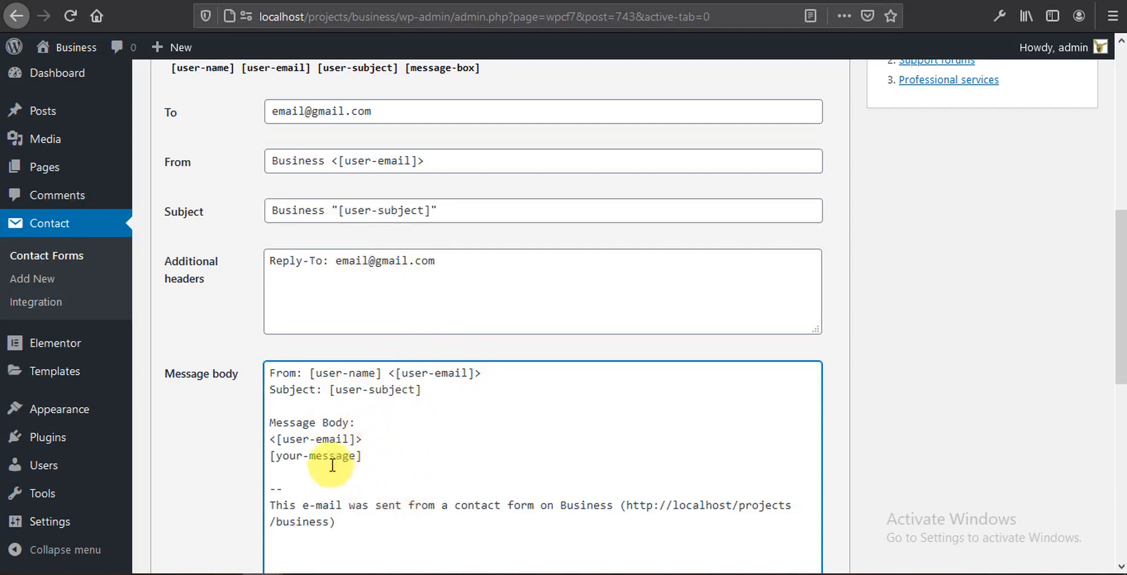
{"action": "left_click_drag", "start_coordinate": [362, 440], "coordinate": [270, 439]}
{"action": "key", "text": "BackSpace"}
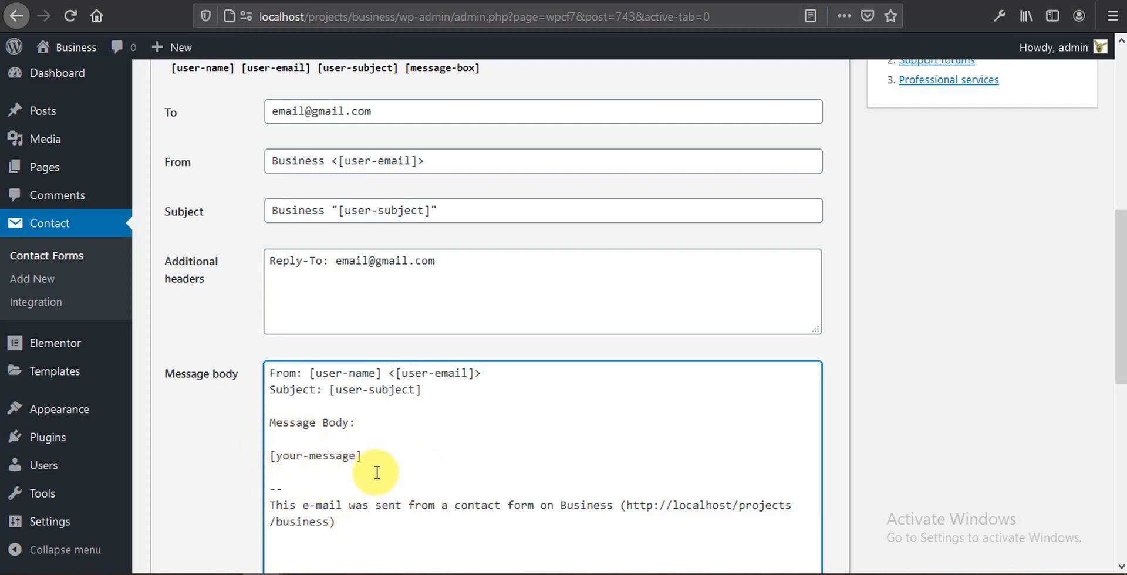
Step: Replace the old [your-message] tag in the body with [message-box]
{"action": "scroll", "coordinate": [377, 473], "scroll_direction": "up", "scroll_amount": 3}
{"action": "left_click", "coordinate": [444, 237]}
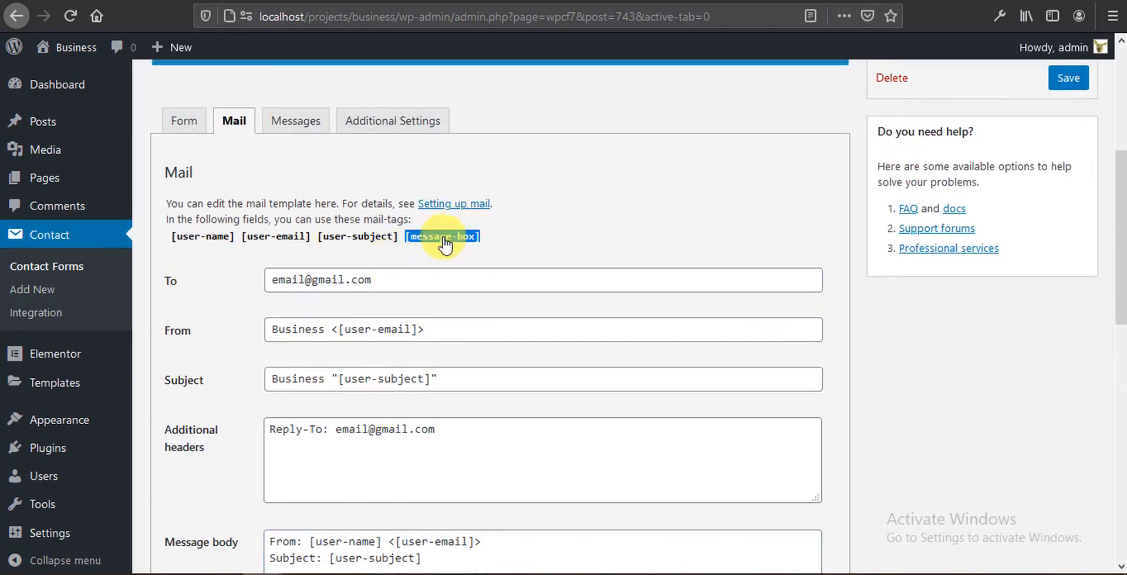
{"action": "scroll", "coordinate": [444, 245], "scroll_direction": "down", "scroll_amount": 4}
{"action": "left_click_drag", "start_coordinate": [361, 370], "coordinate": [272, 370]}
{"action": "key", "text": "BackSpace"}
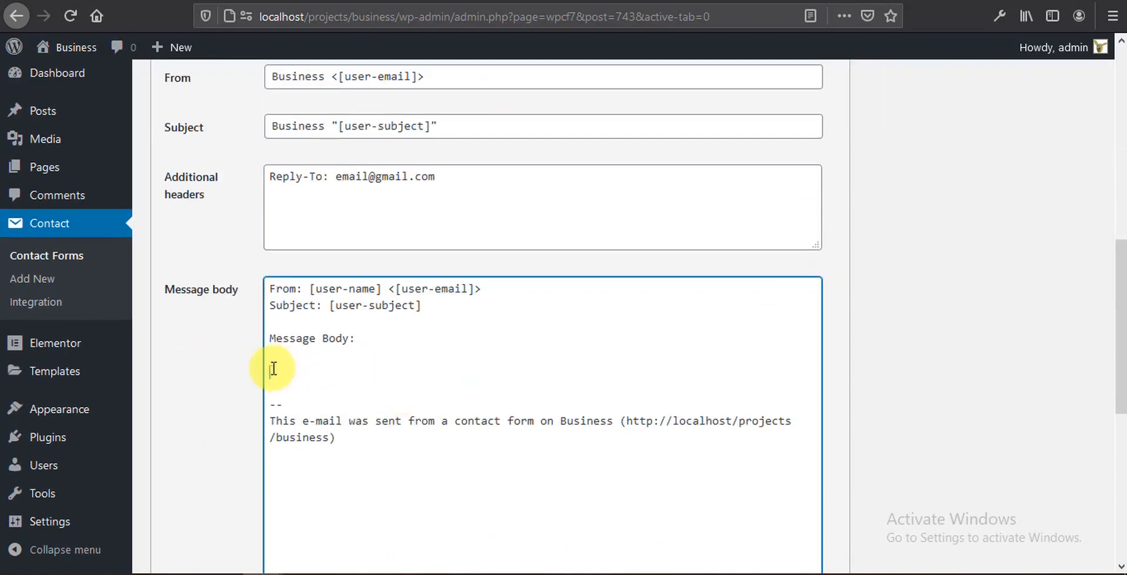
{"action": "key", "text": "ctrl+v"}
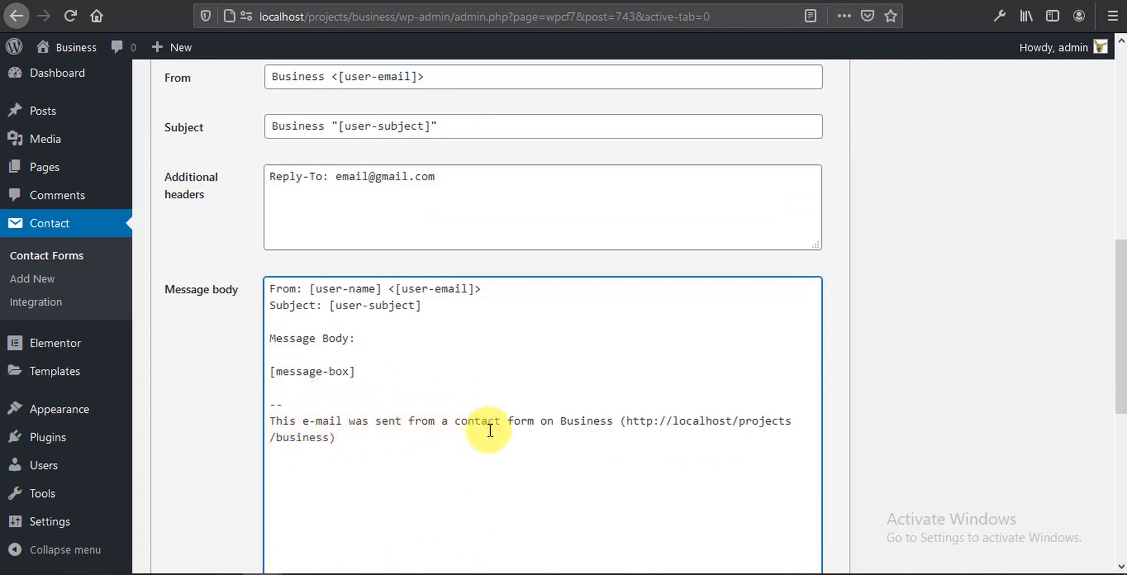
{"action": "scroll", "coordinate": [499, 426], "scroll_direction": "down", "scroll_amount": 3}
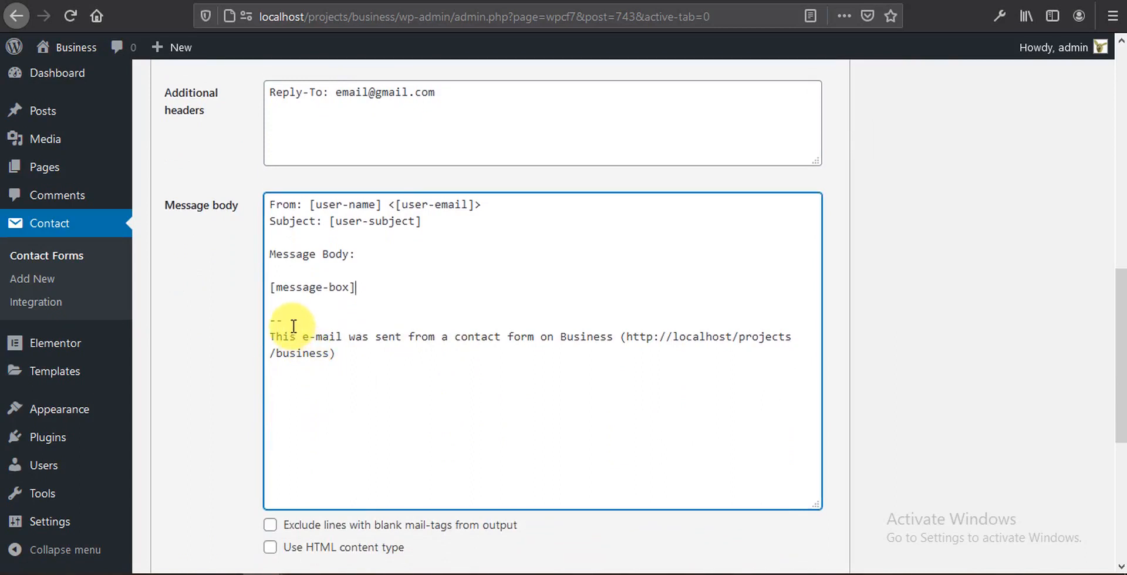
{"action": "scroll", "coordinate": [322, 390], "scroll_direction": "up", "scroll_amount": 3}
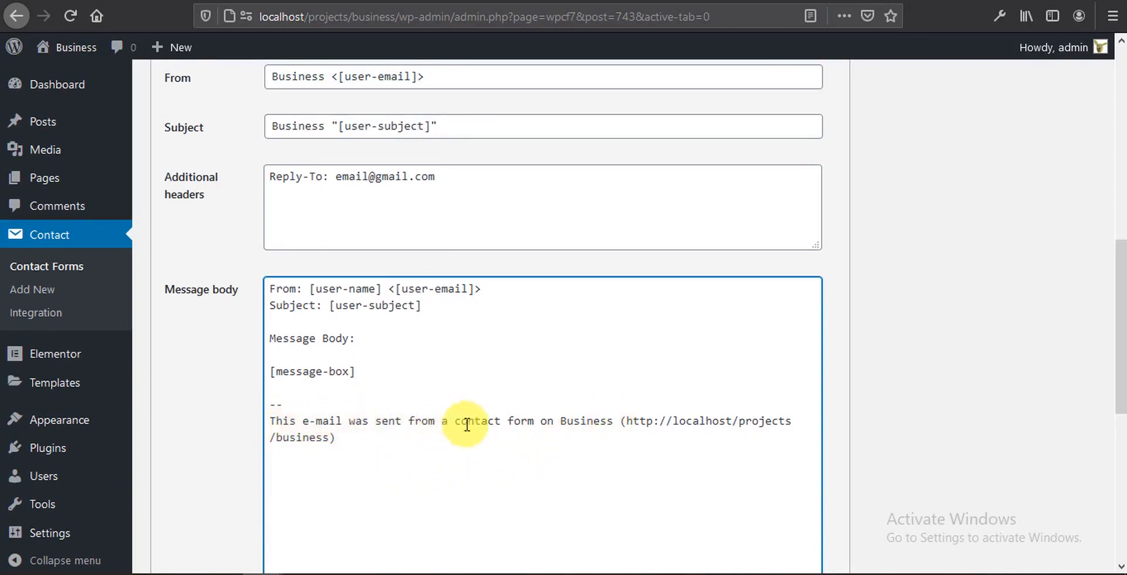
Step: Add 'website' after Business in the footer and save the contact form
{"action": "left_click", "coordinate": [615, 423]}
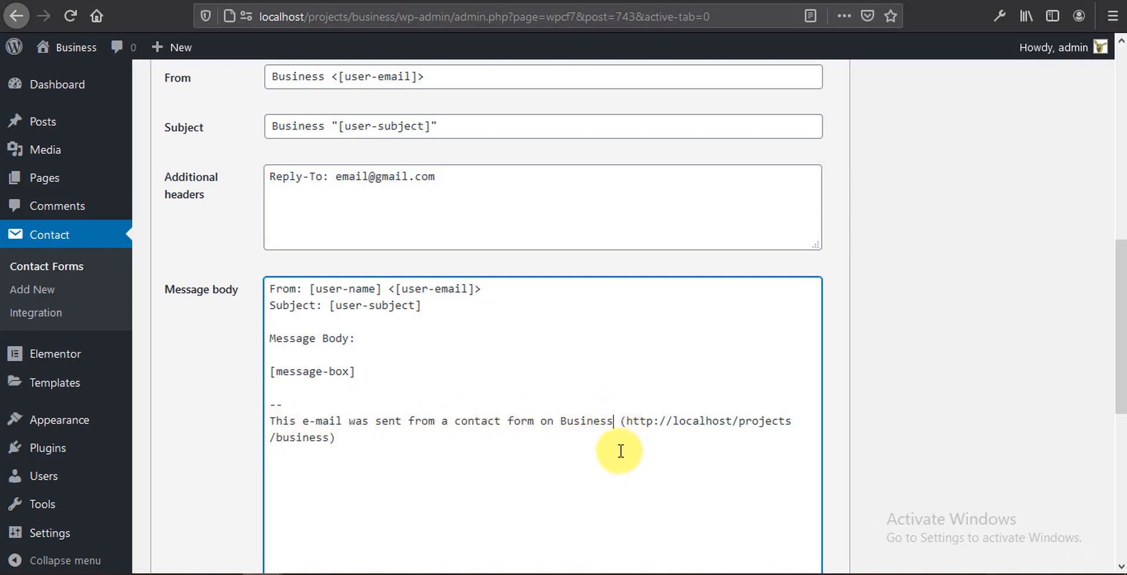
{"action": "type", "text": "website"}
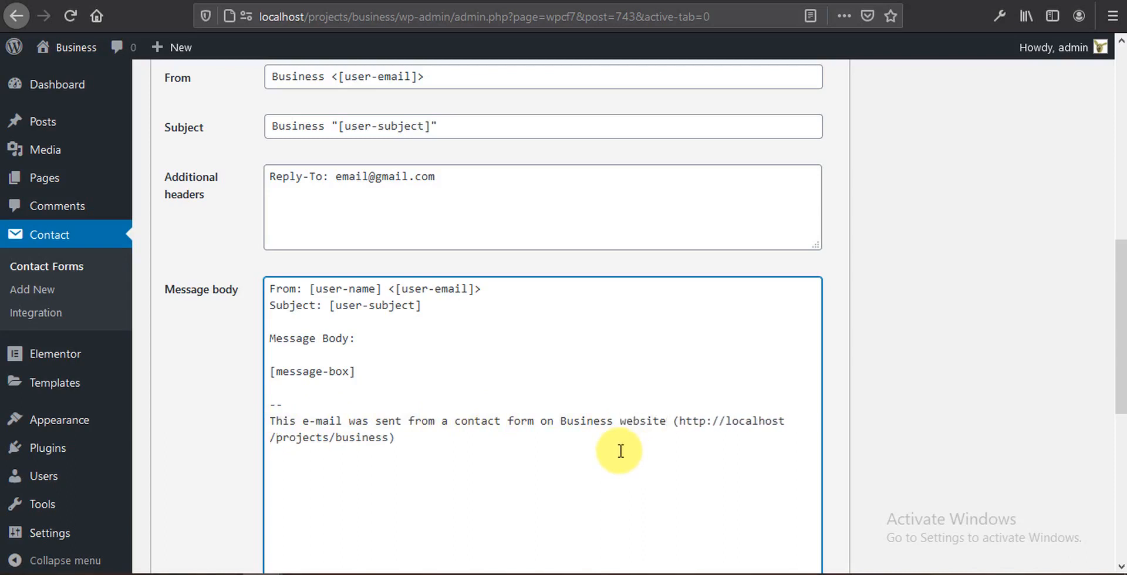
{"action": "scroll", "coordinate": [616, 452], "scroll_direction": "down", "scroll_amount": 6}
{"action": "scroll", "coordinate": [295, 371], "scroll_direction": "down", "scroll_amount": 1}
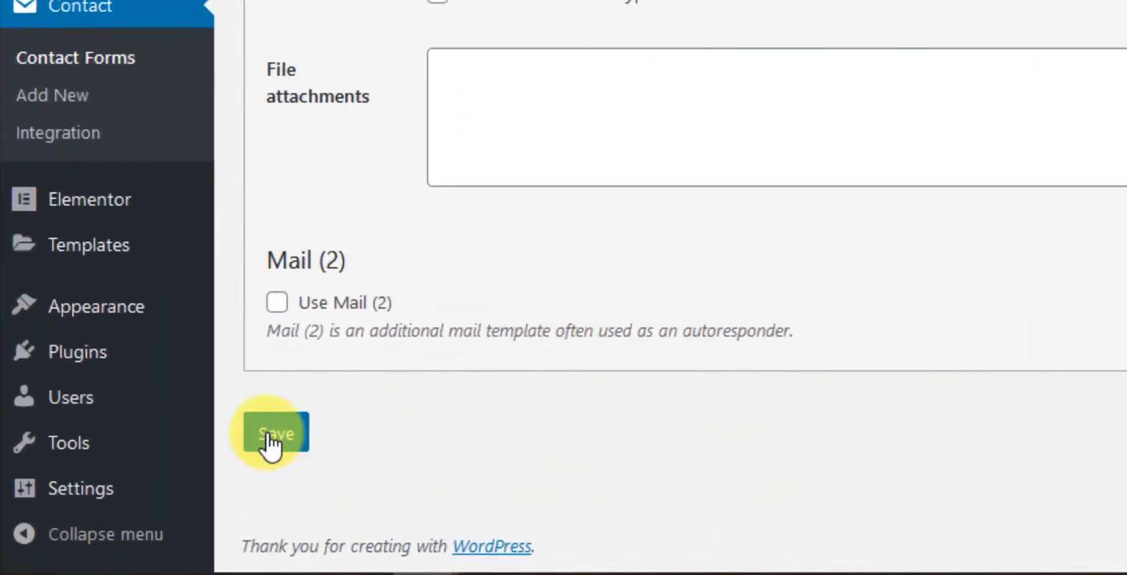
{"action": "left_click", "coordinate": [272, 445]}
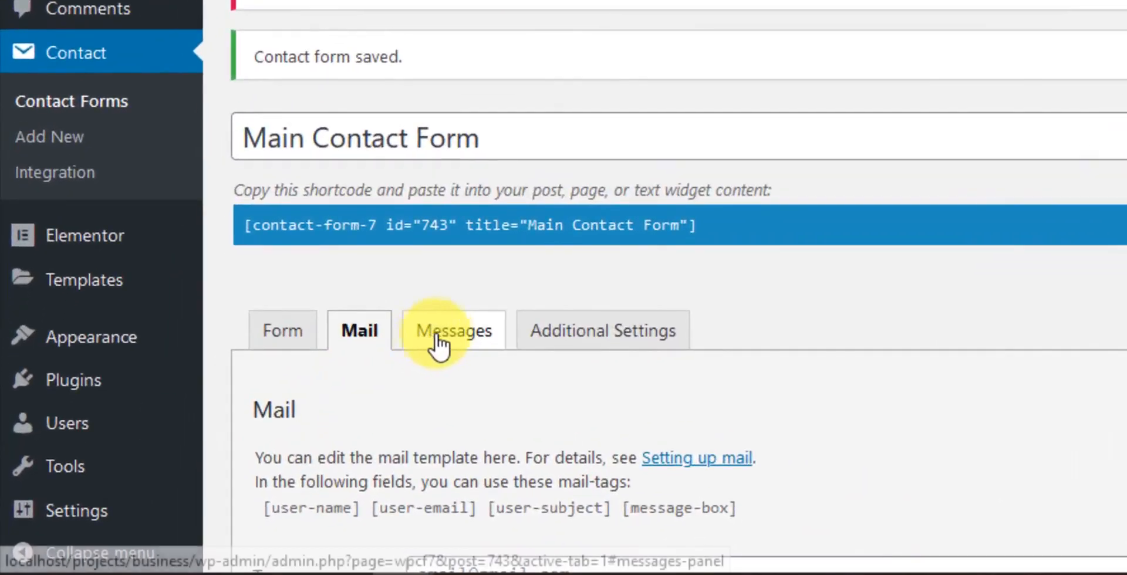
Step: In the Messages settings, append 'successfully' to the message-sent text
{"action": "left_click", "coordinate": [353, 385]}
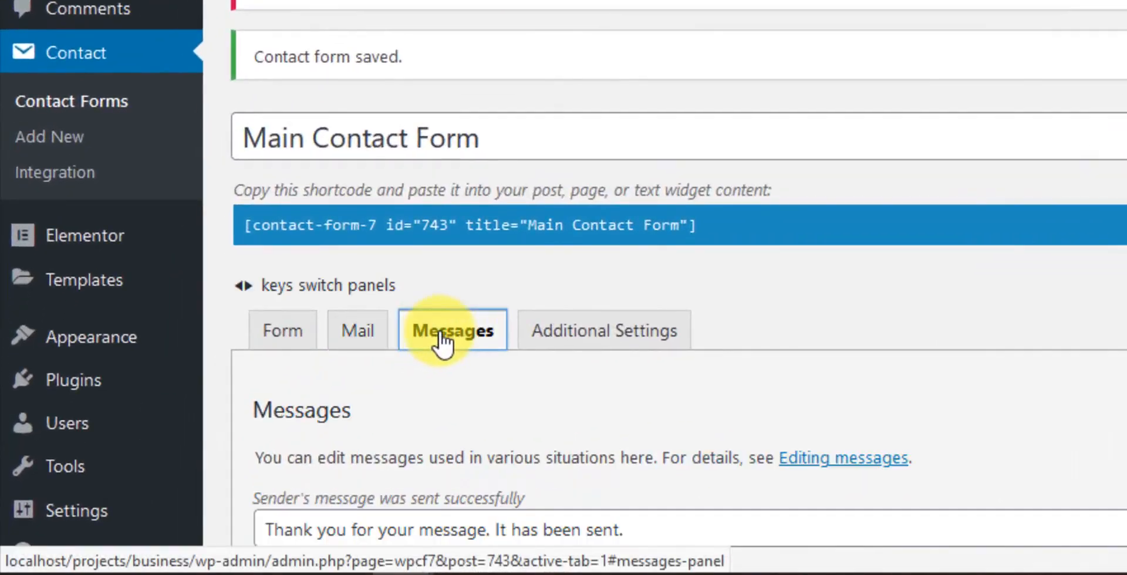
{"action": "scroll", "coordinate": [631, 255], "scroll_direction": "down", "scroll_amount": 3}
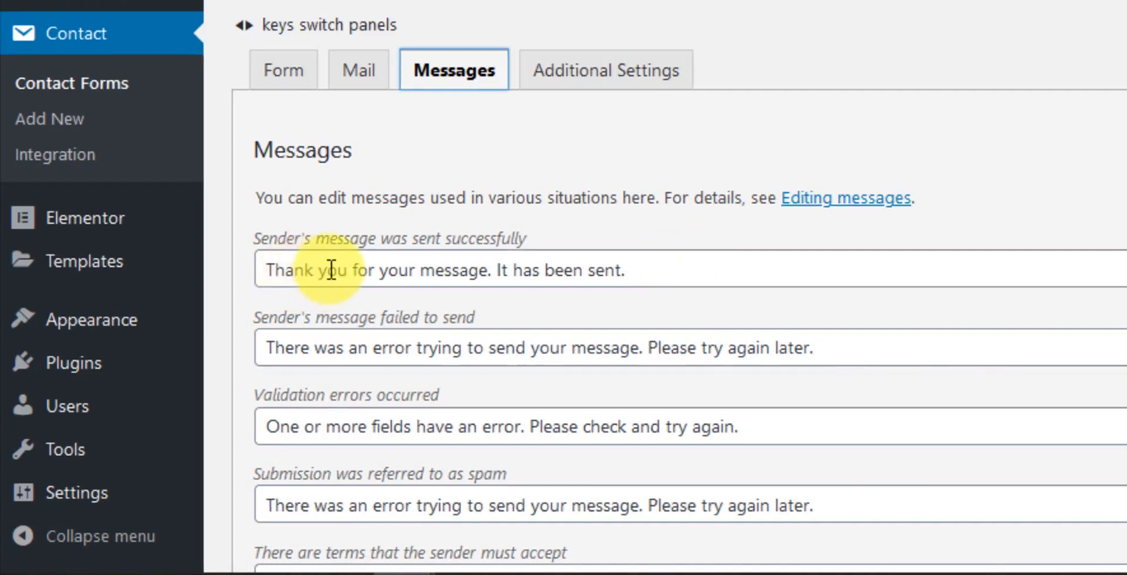
{"action": "left_click", "coordinate": [621, 270]}
{"action": "type", "text": "su"}
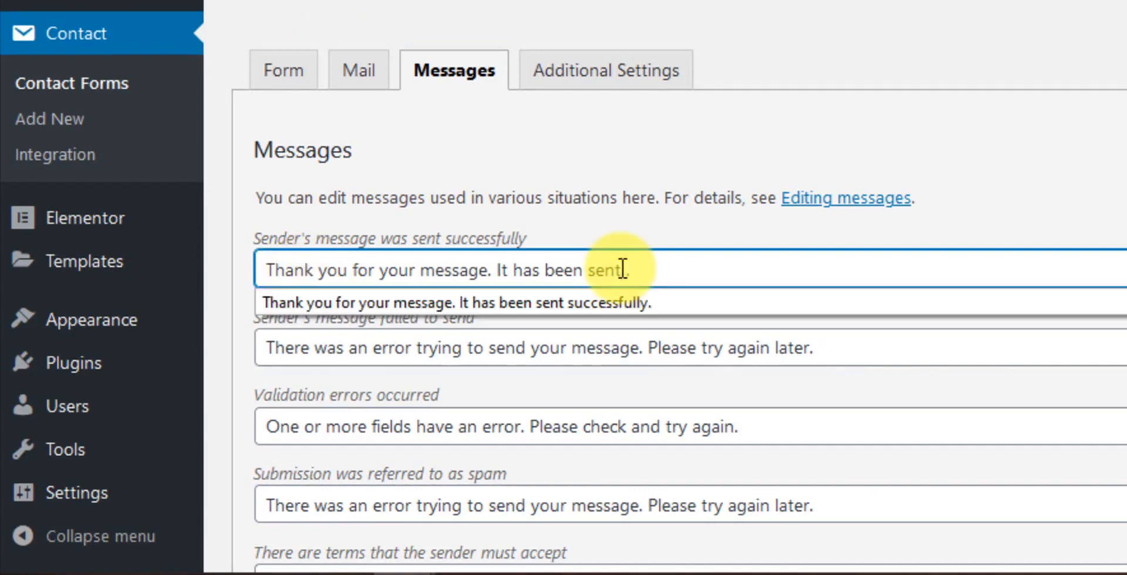
{"action": "type", "text": "ccess"}
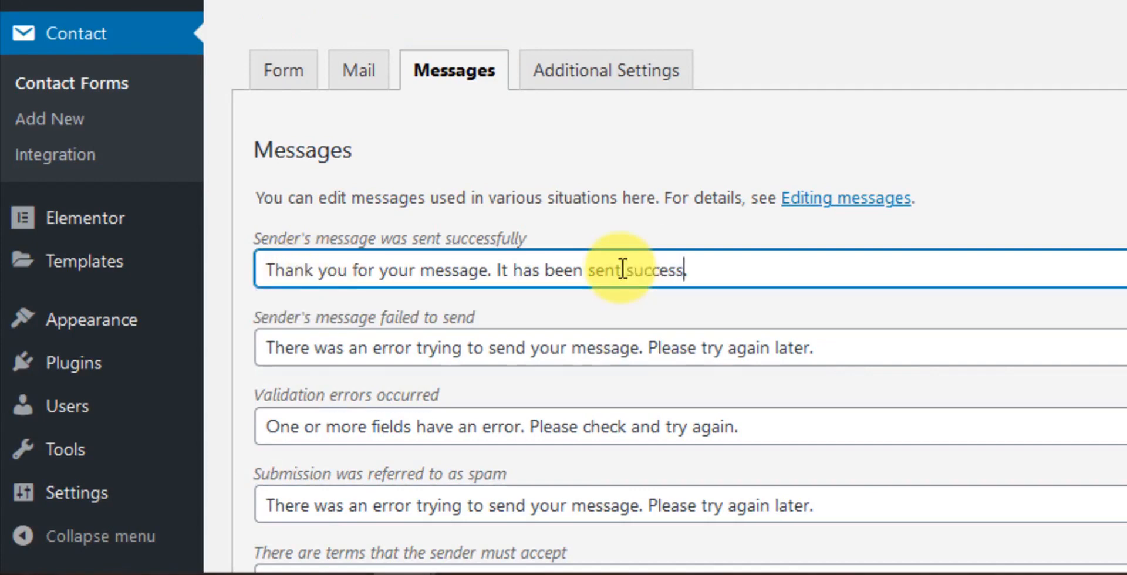
{"action": "type", "text": "fully"}
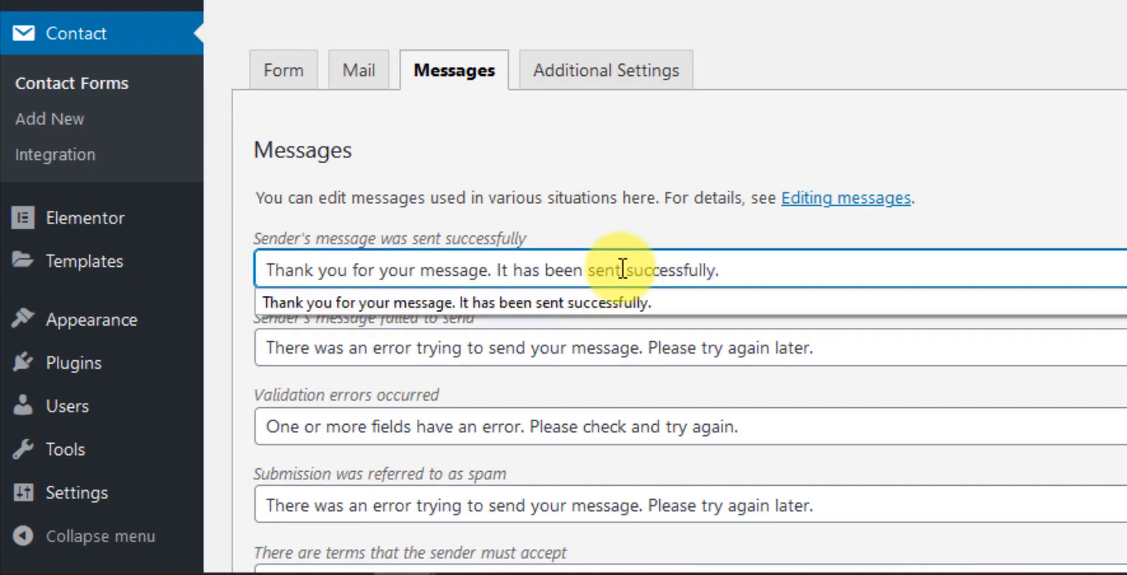
{"action": "left_click", "coordinate": [767, 266]}
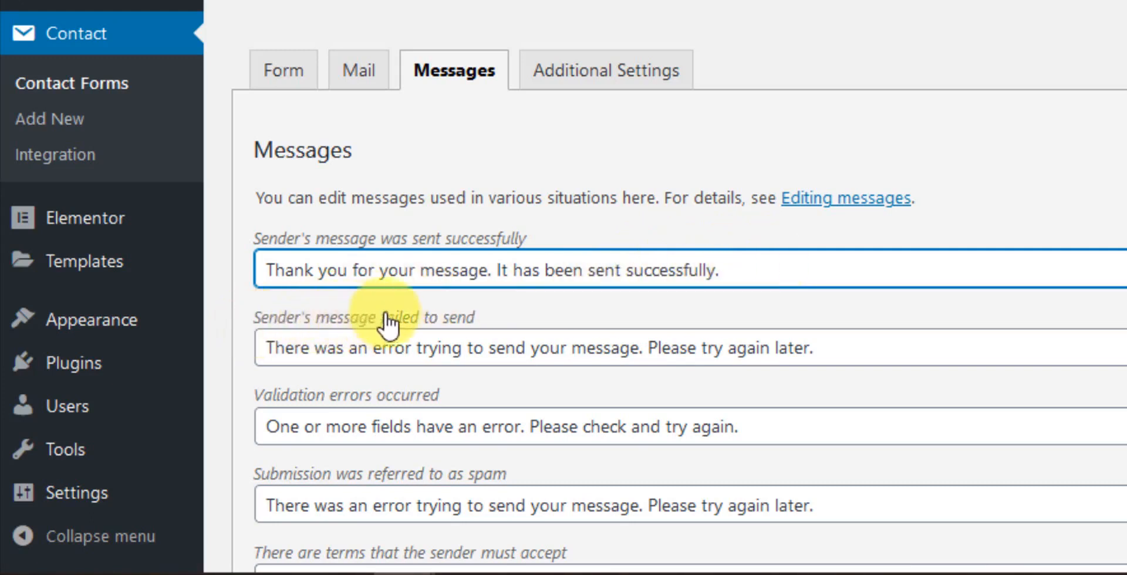
Step: Change the required-field message to 'You missed the required field' and save the form
{"action": "left_click", "coordinate": [453, 348]}
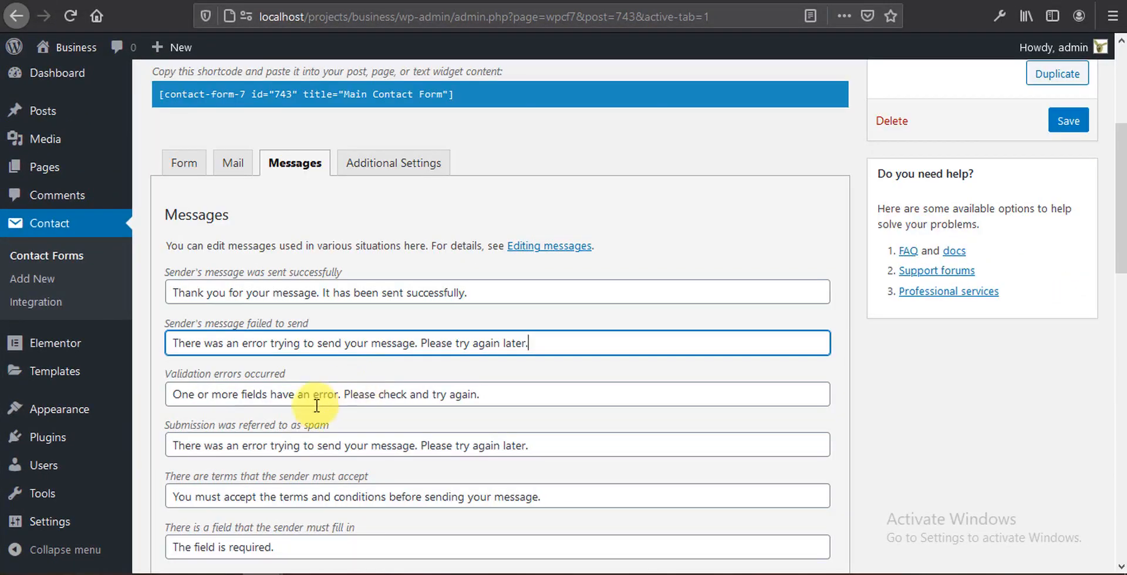
{"action": "scroll", "coordinate": [331, 430], "scroll_direction": "down", "scroll_amount": 3}
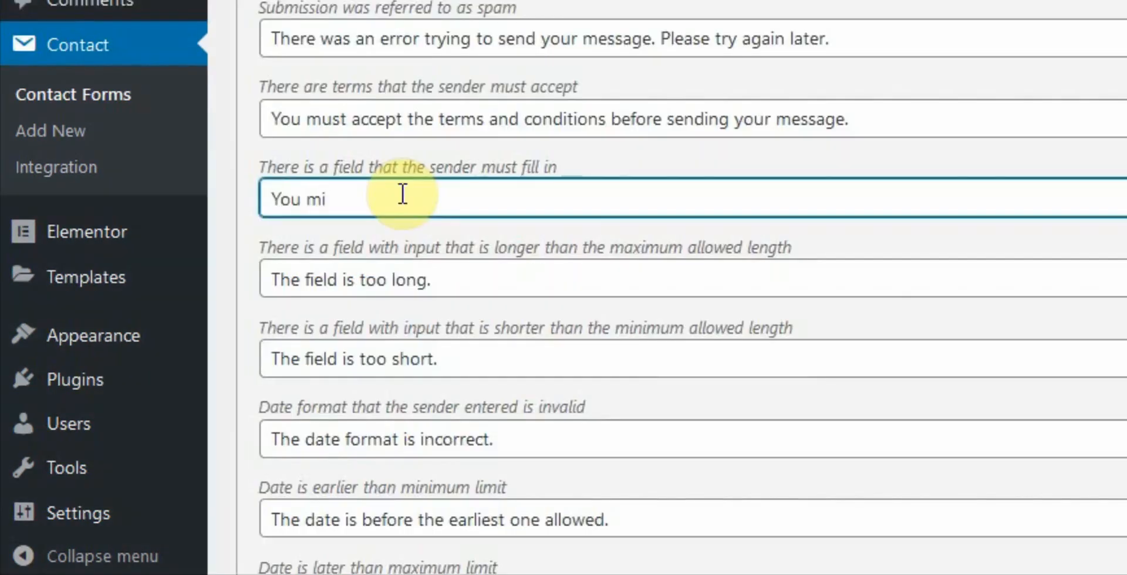
{"action": "type", "text": "ou missed the required field"}
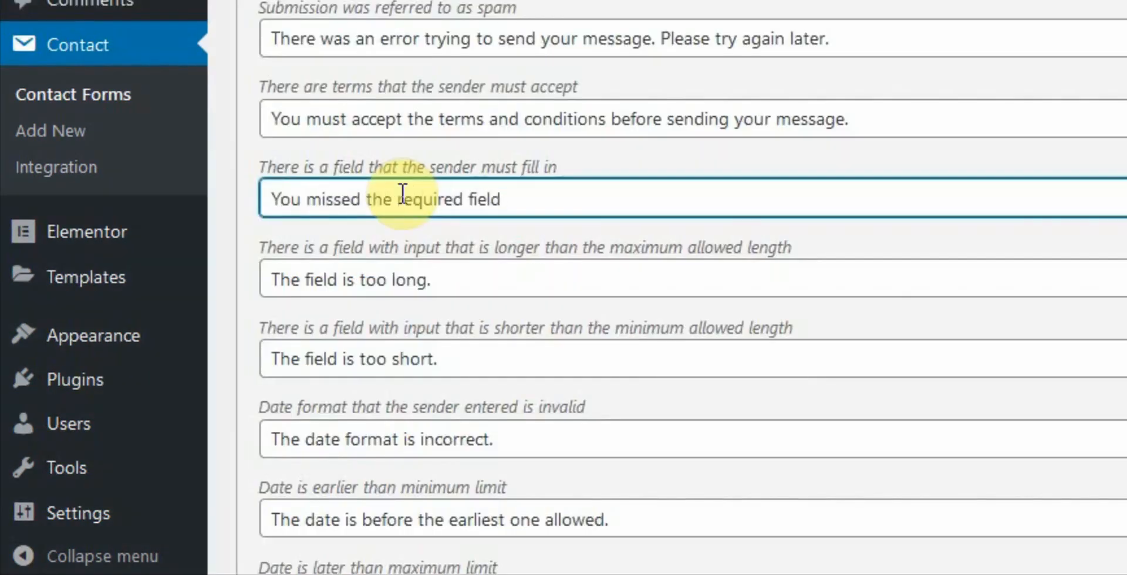
{"action": "type", "text": ")"}
{"action": "scroll", "coordinate": [370, 470], "scroll_direction": "down", "scroll_amount": 10}
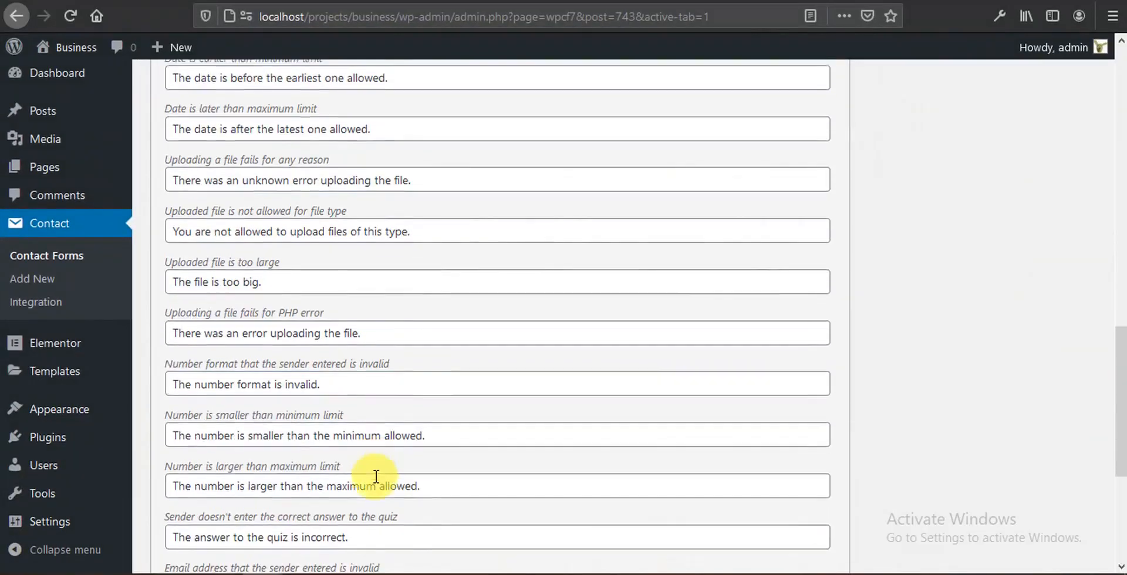
{"action": "scroll", "coordinate": [377, 477], "scroll_direction": "down", "scroll_amount": 5}
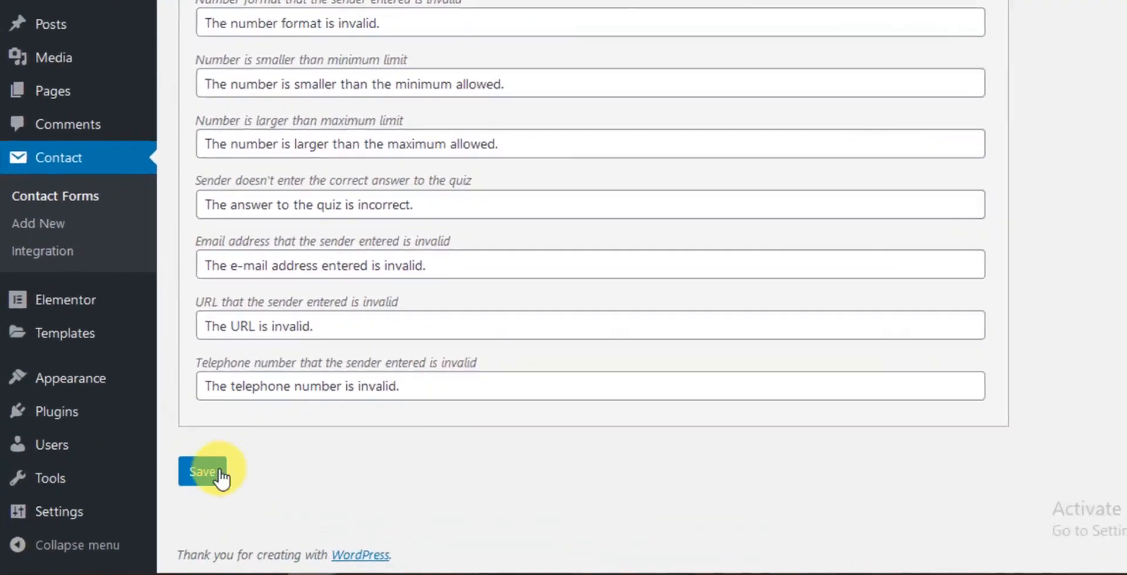
{"action": "left_click", "coordinate": [183, 488]}
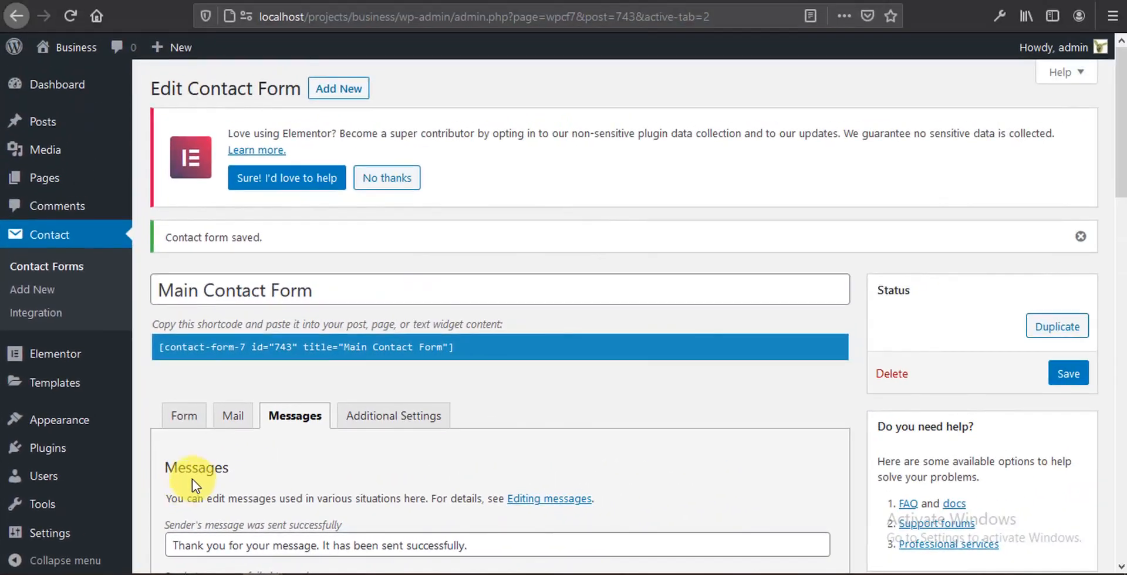
{"action": "left_click", "coordinate": [237, 1]}
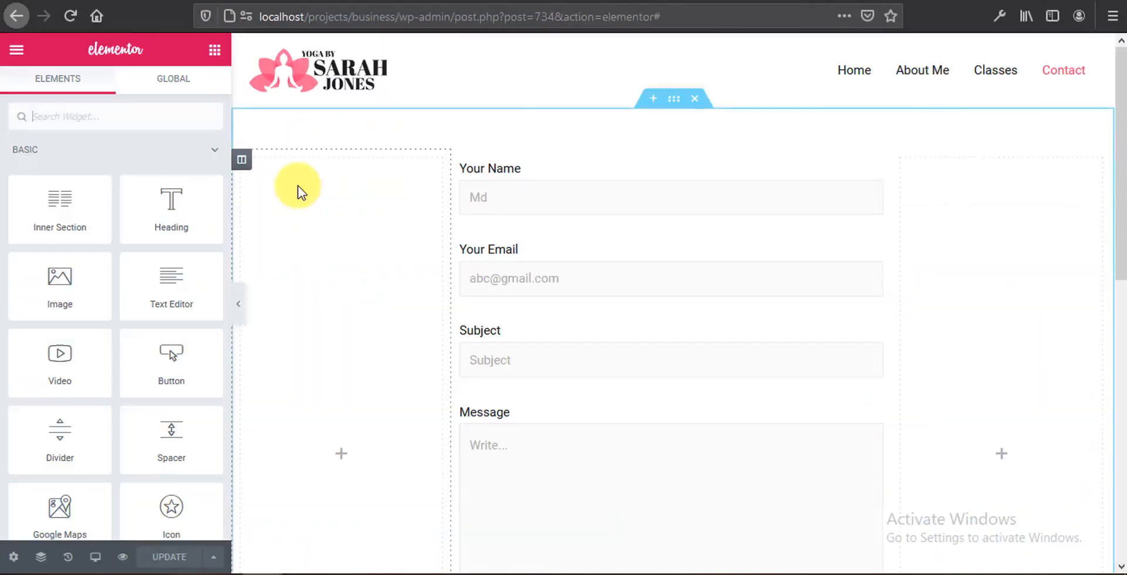
Step: Give the contact form column a #0BE881 background colour
{"action": "left_click", "coordinate": [461, 161]}
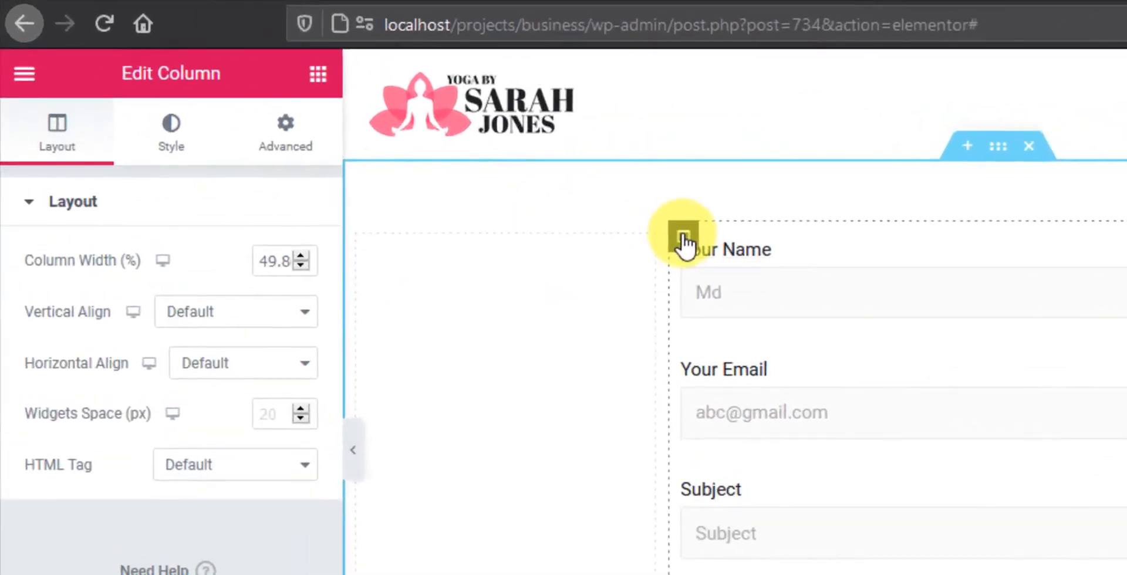
{"action": "left_click", "coordinate": [171, 127]}
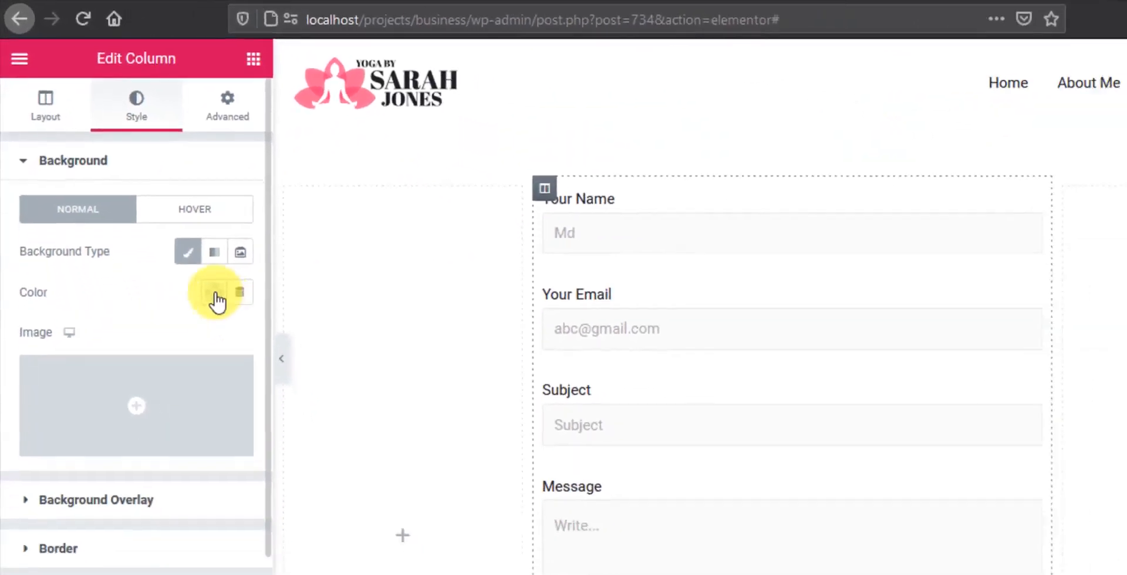
{"action": "left_click", "coordinate": [215, 294]}
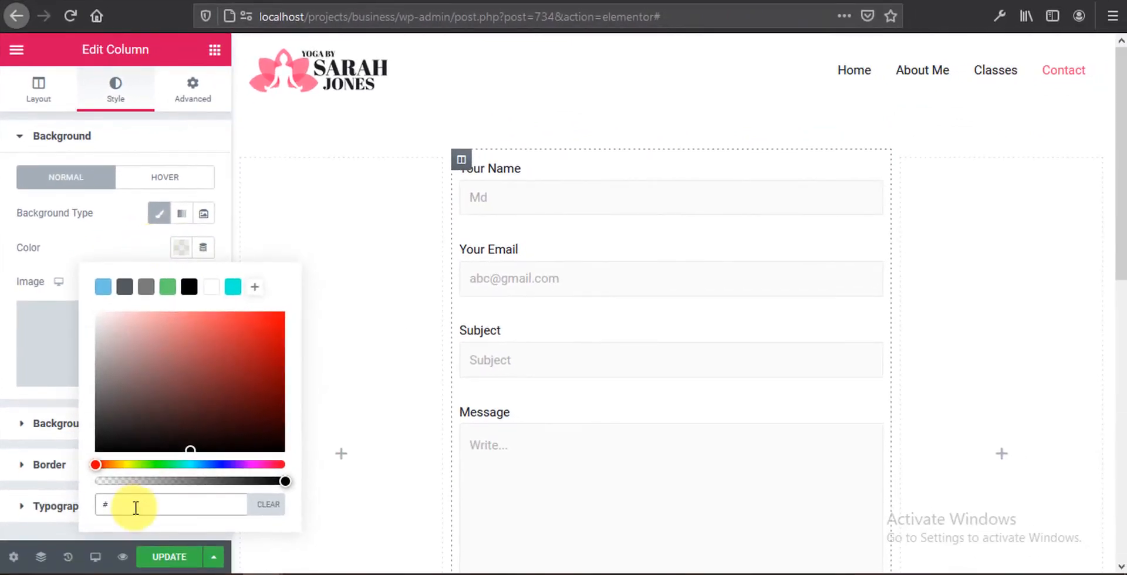
{"action": "left_click", "coordinate": [136, 509]}
{"action": "type", "text": "#0BE881"}
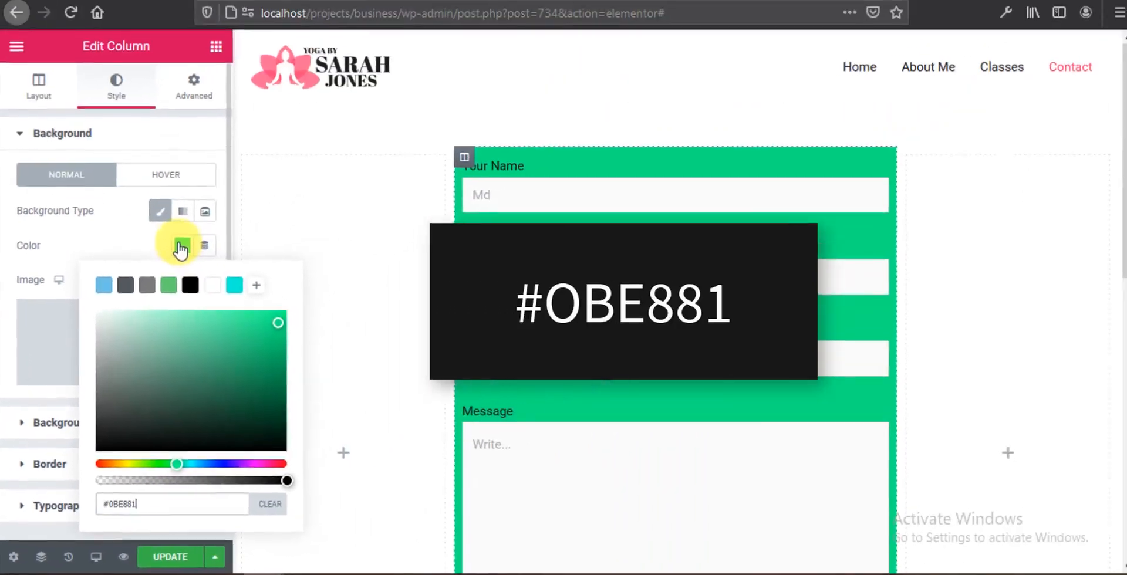
{"action": "left_click", "coordinate": [310, 14]}
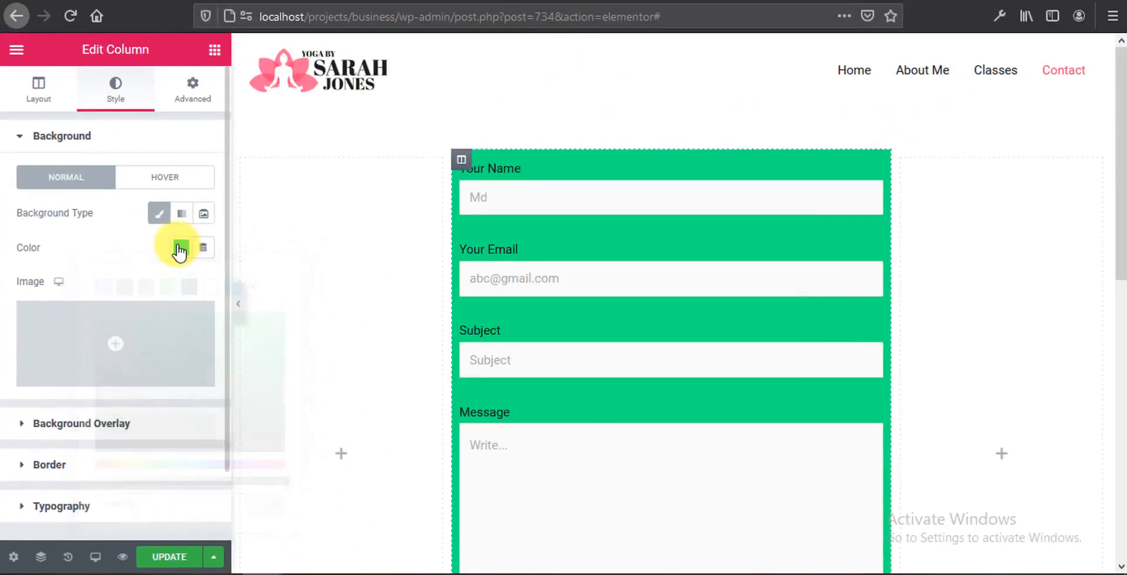
Step: Set 30 px padding on all sides, check tablet and mobile previews, and update the page
{"action": "left_click", "coordinate": [201, 104]}
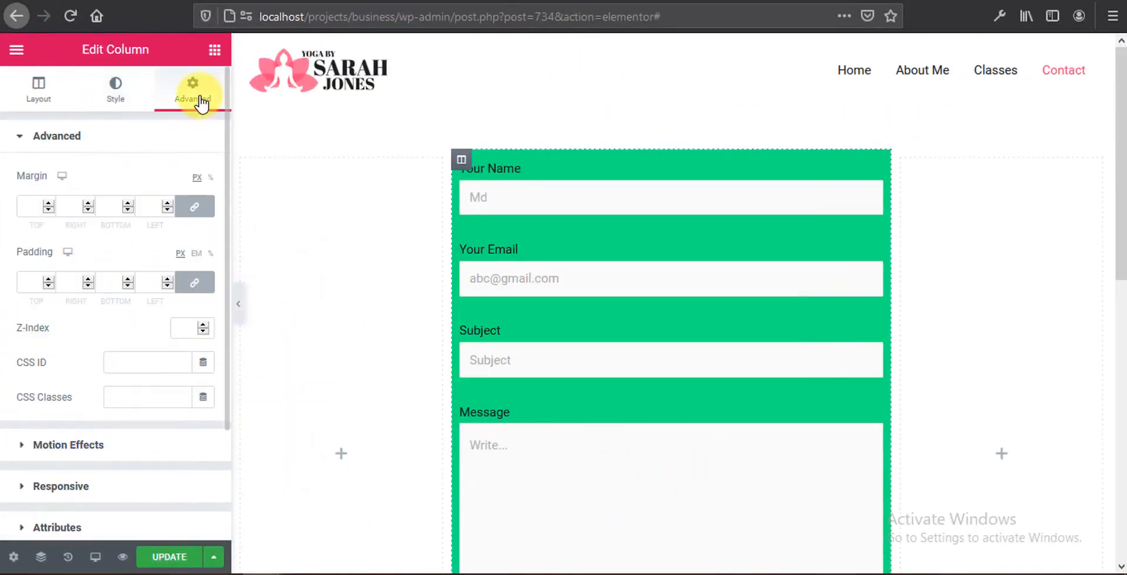
{"action": "left_click", "coordinate": [26, 284]}
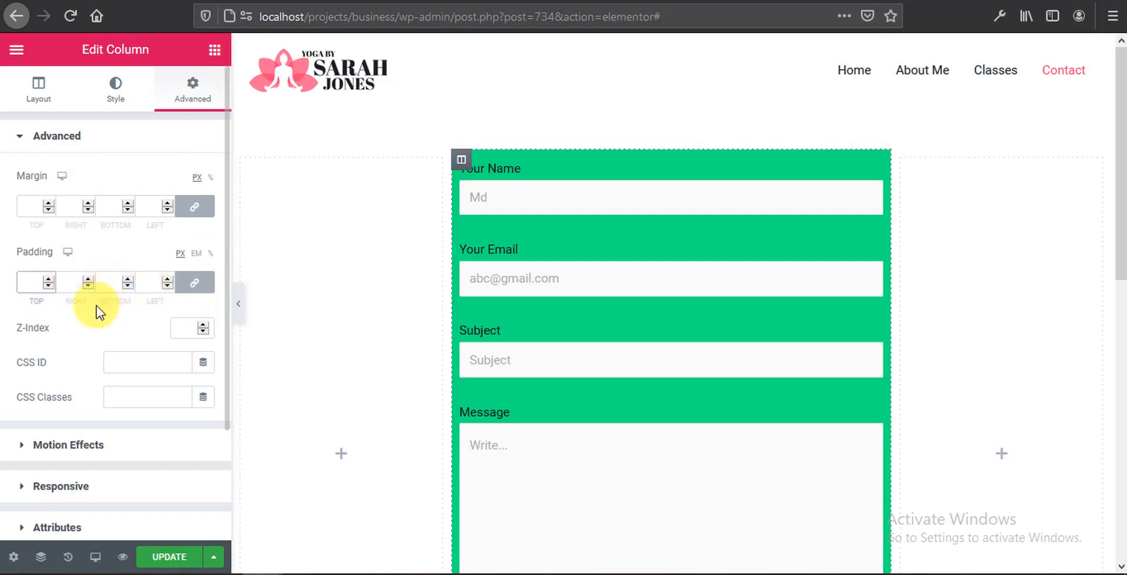
{"action": "type", "text": "30"}
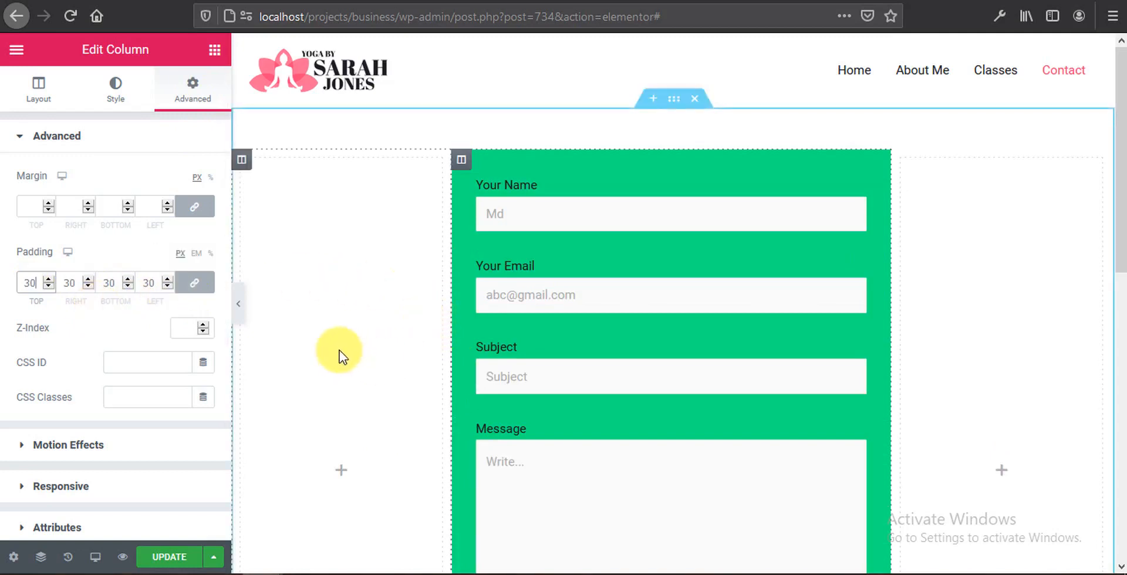
{"action": "left_click", "coordinate": [95, 557]}
{"action": "left_click", "coordinate": [88, 487]}
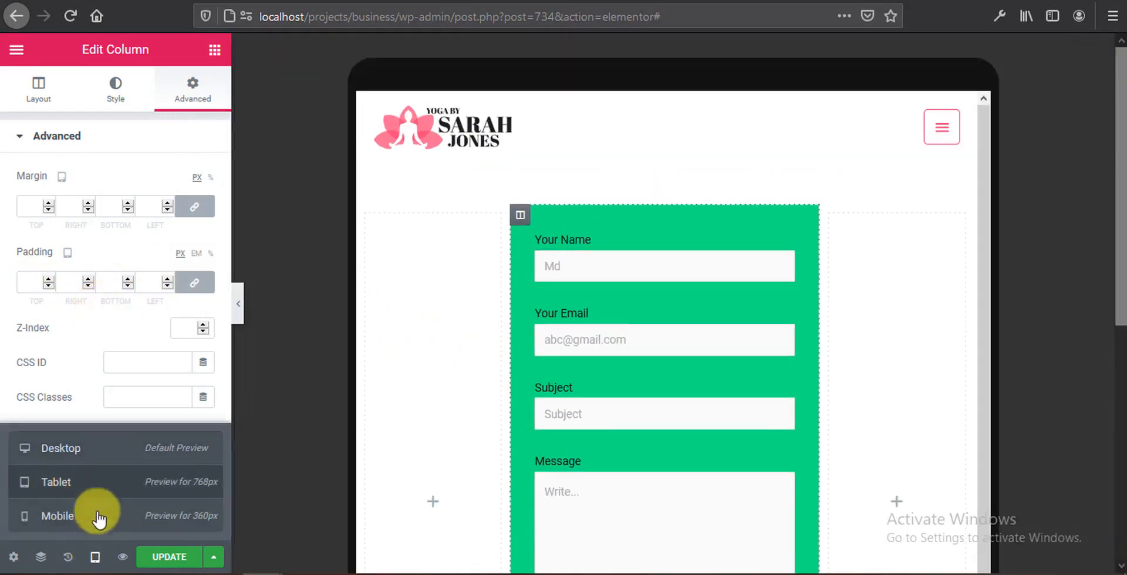
{"action": "left_click", "coordinate": [98, 516]}
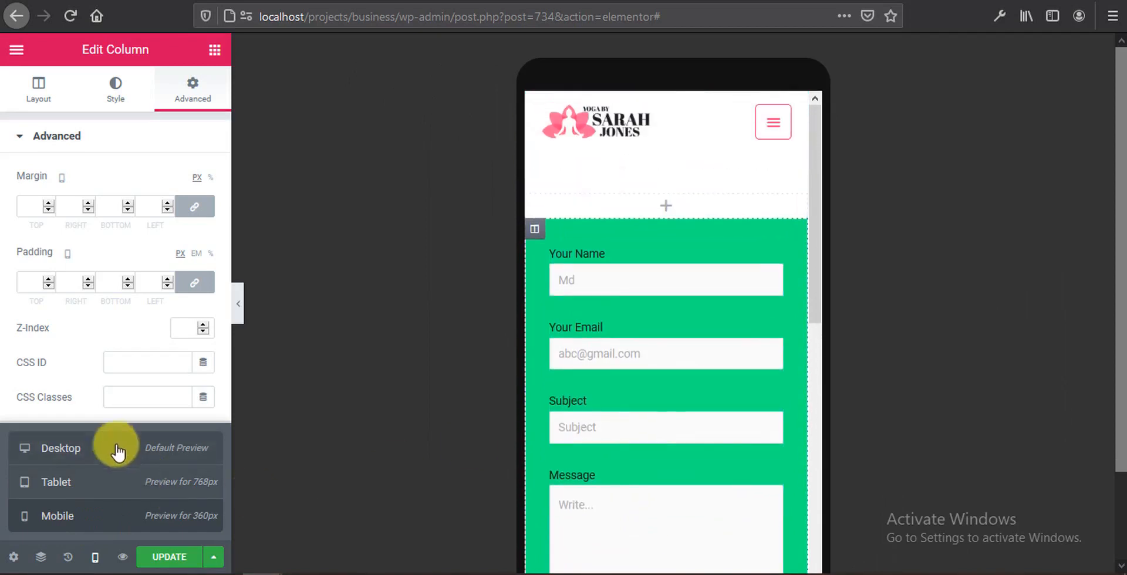
{"action": "left_click", "coordinate": [114, 449]}
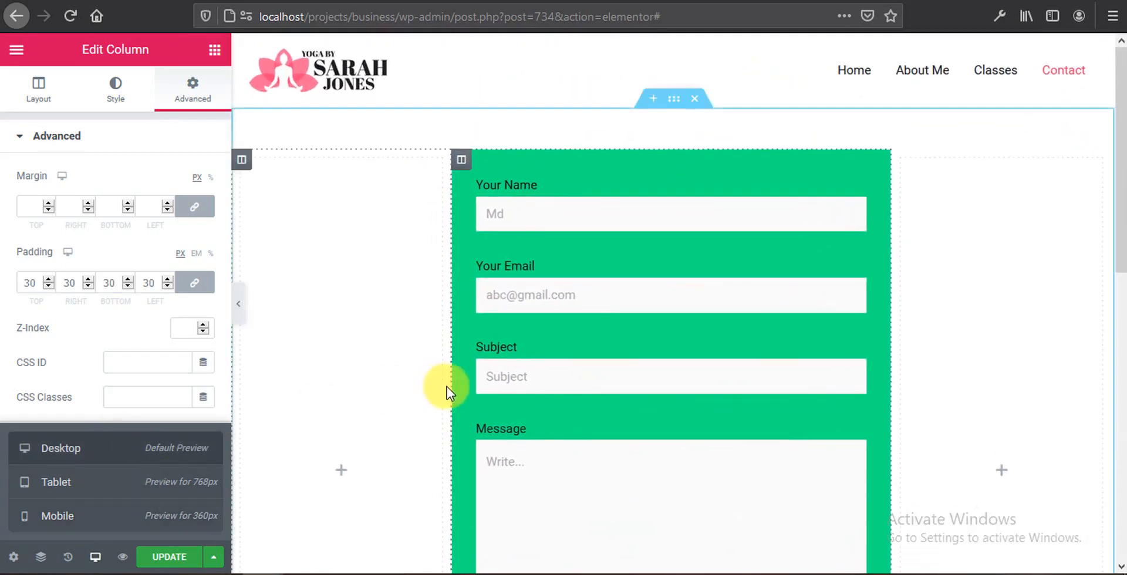
{"action": "scroll", "coordinate": [453, 387], "scroll_direction": "down", "scroll_amount": 2}
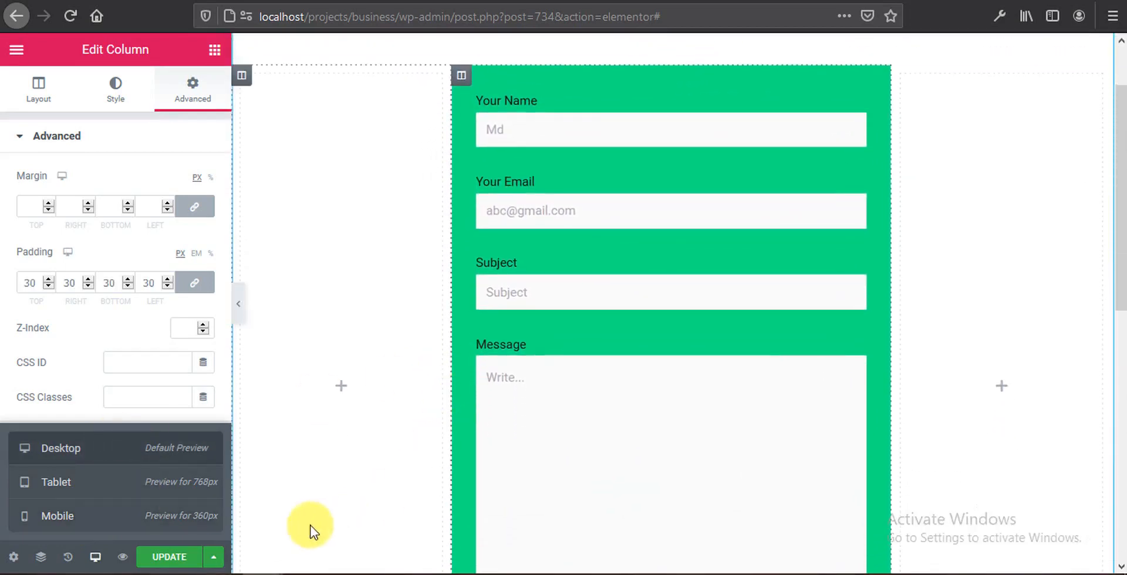
{"action": "left_click", "coordinate": [176, 560]}
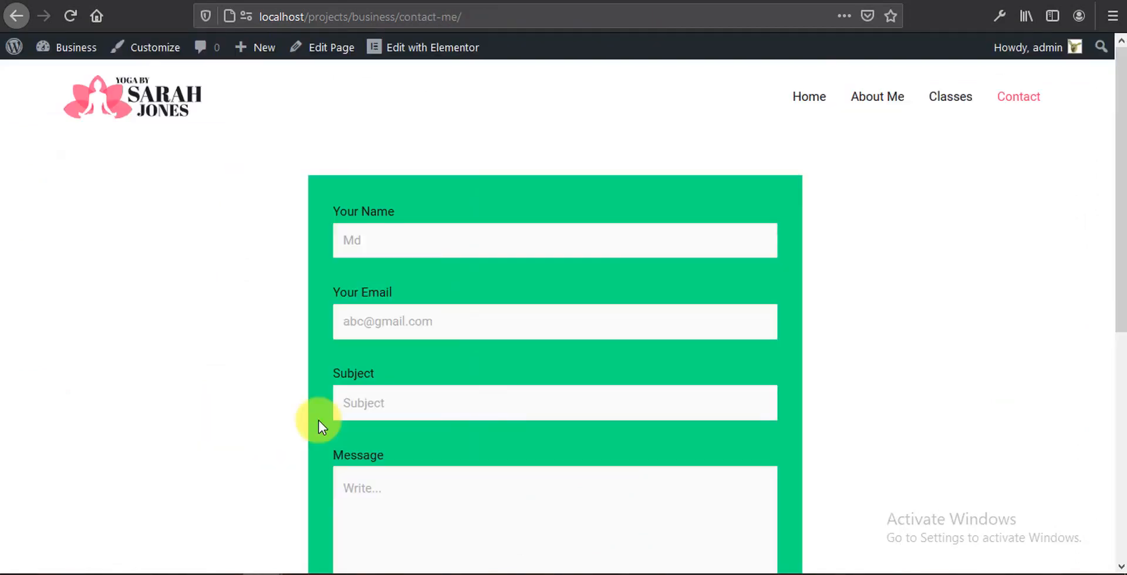
Step: Scroll the live Contact page down to the SEND button, then launch the Customizer
{"action": "scroll", "coordinate": [319, 423], "scroll_direction": "down", "scroll_amount": 3}
{"action": "scroll", "coordinate": [319, 423], "scroll_direction": "down", "scroll_amount": 3}
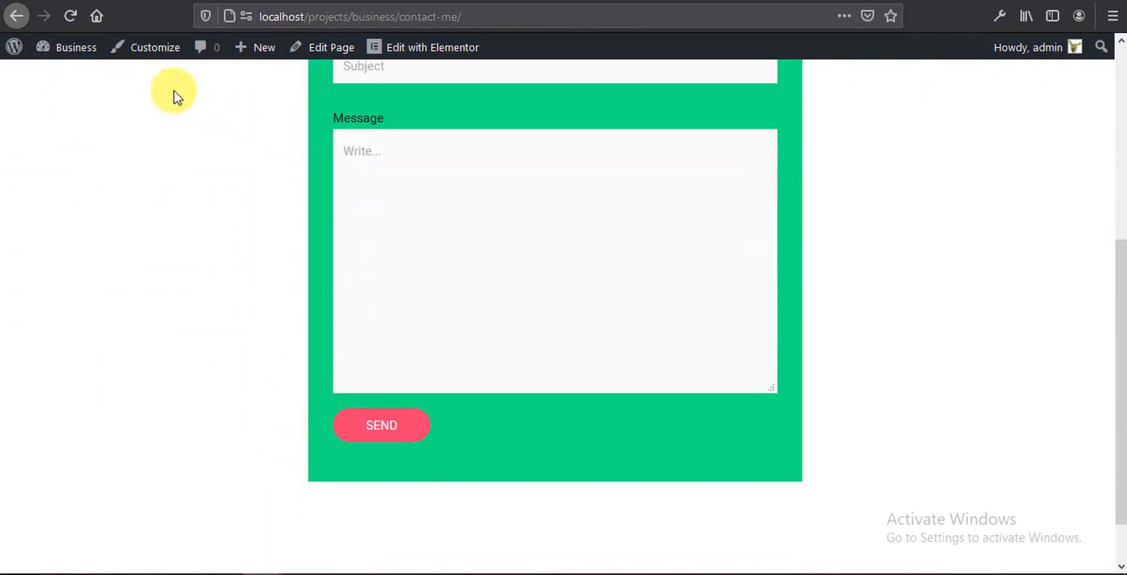
{"action": "left_click", "coordinate": [151, 63]}
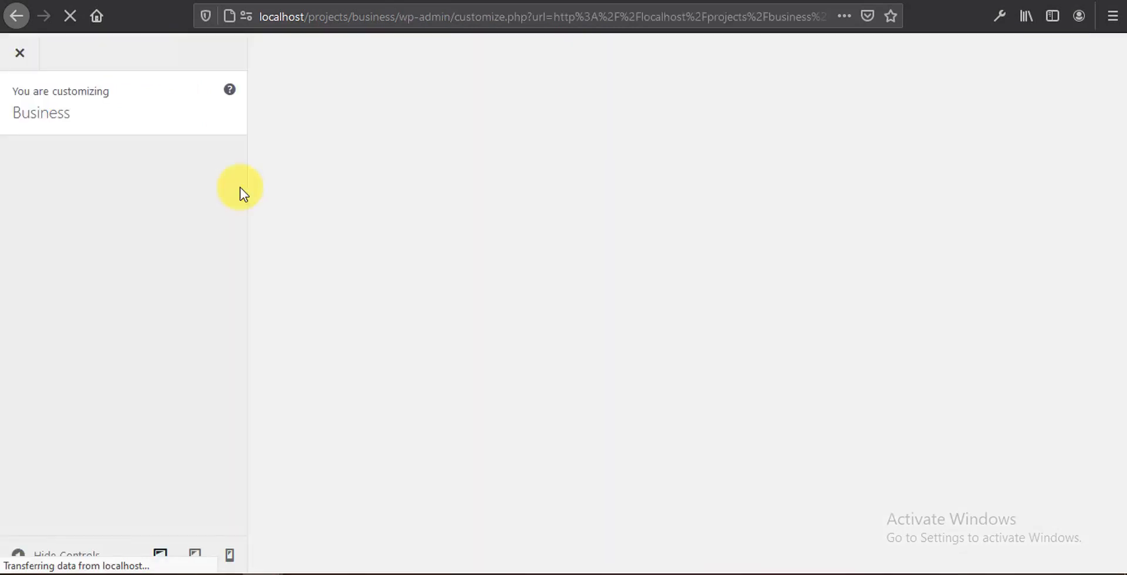
Step: Paste #cf7btn rules (#000 background; hover #fff with #000 text) into Additional CSS and publish
{"action": "scroll", "coordinate": [240, 188], "scroll_direction": "down", "scroll_amount": 3}
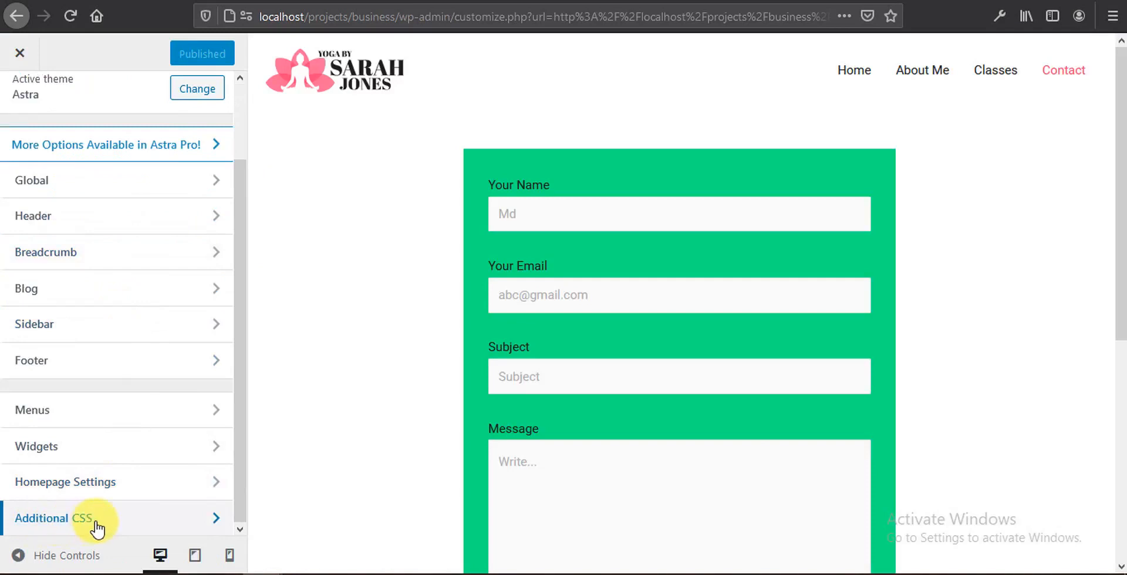
{"action": "left_click", "coordinate": [97, 527]}
{"action": "scroll", "coordinate": [96, 520], "scroll_direction": "down", "scroll_amount": 3}
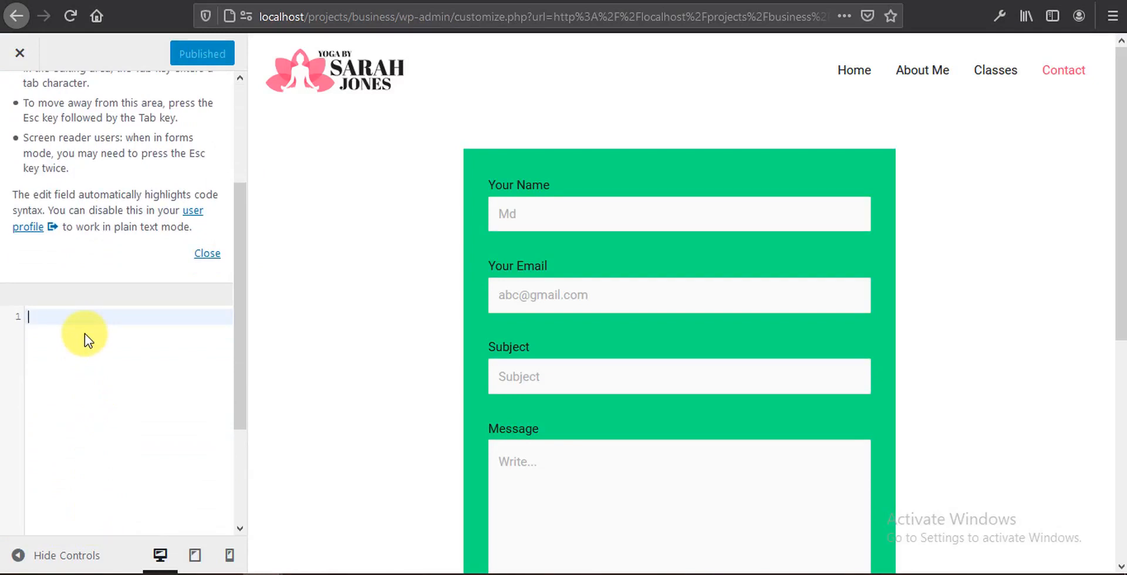
{"action": "type", "text": "#cf7btn{   background-color: #000; } #cf7btn:hover{   background-color: #fff;   color: #000; }"}
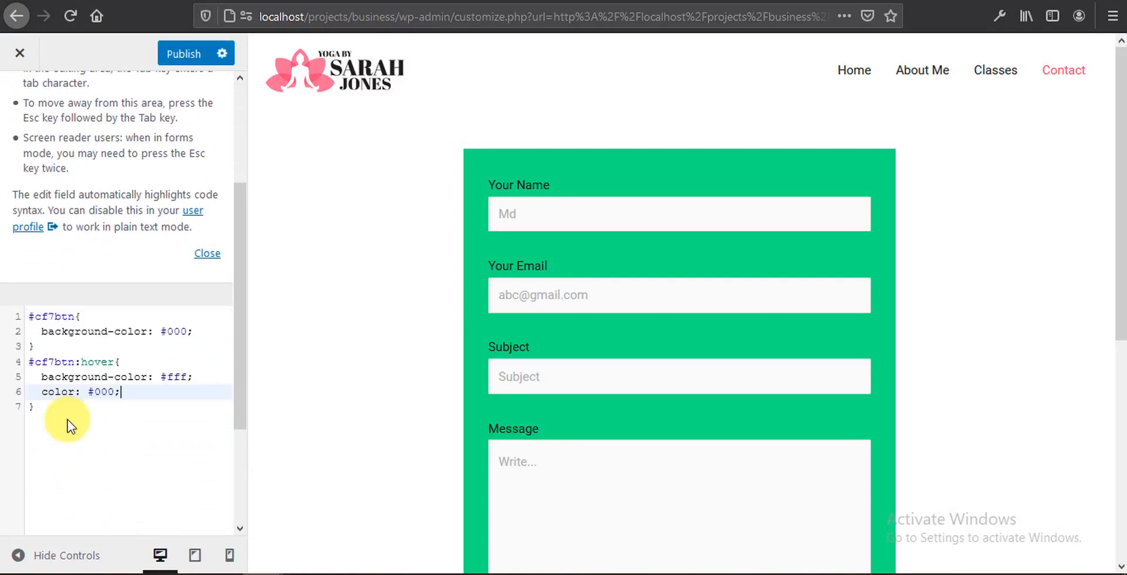
{"action": "left_click", "coordinate": [68, 421]}
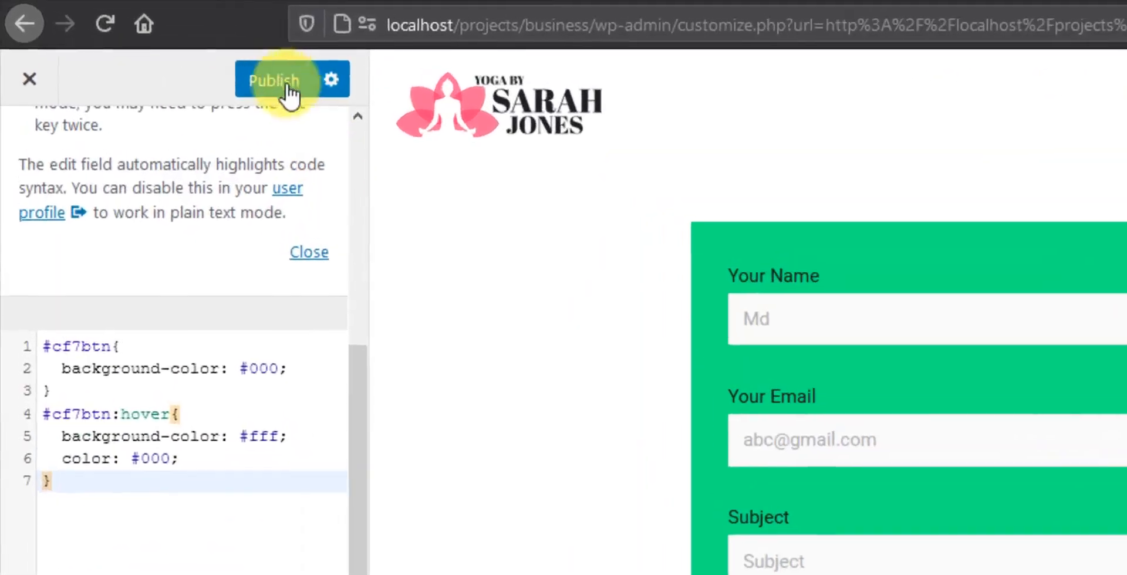
{"action": "left_click", "coordinate": [280, 82]}
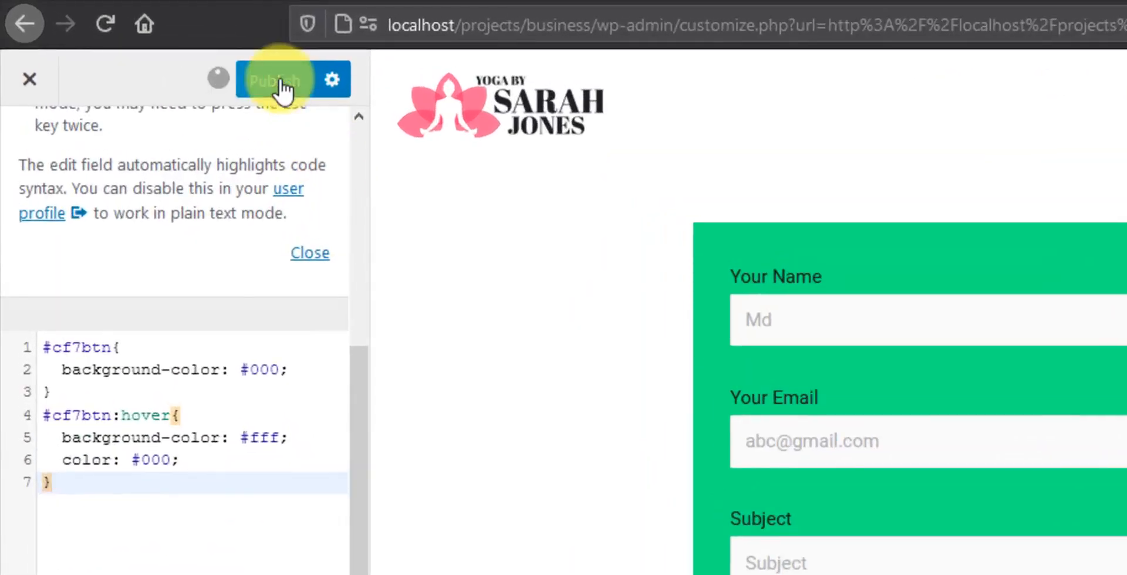
Step: Close the Customizer and scroll the live Contact page to the styled SEND button
{"action": "left_click", "coordinate": [26, 83]}
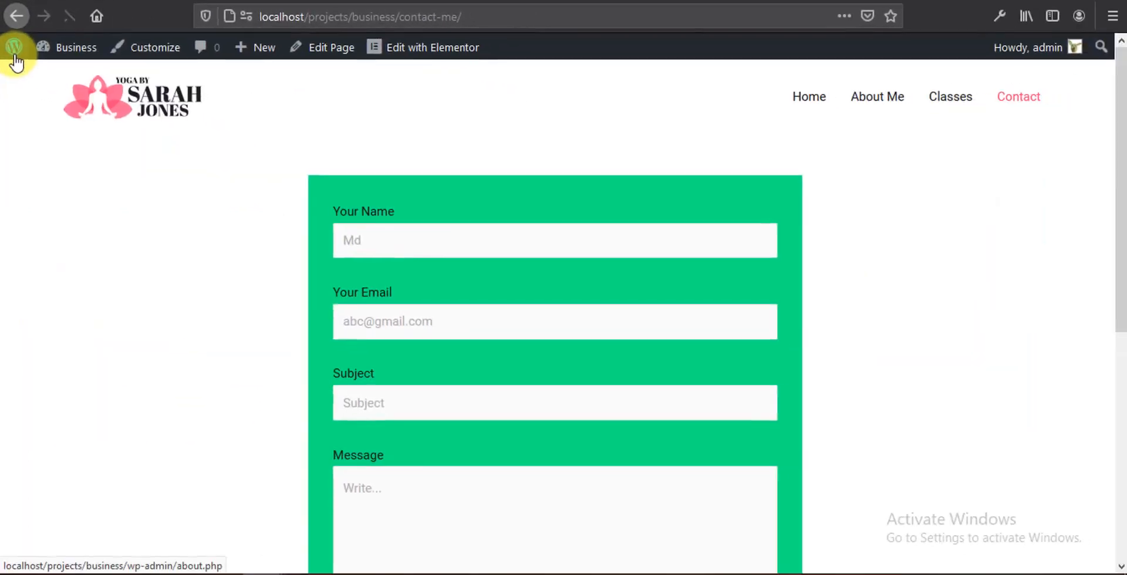
{"action": "left_click_drag", "start_coordinate": [1120, 105], "coordinate": [1118, 320]}
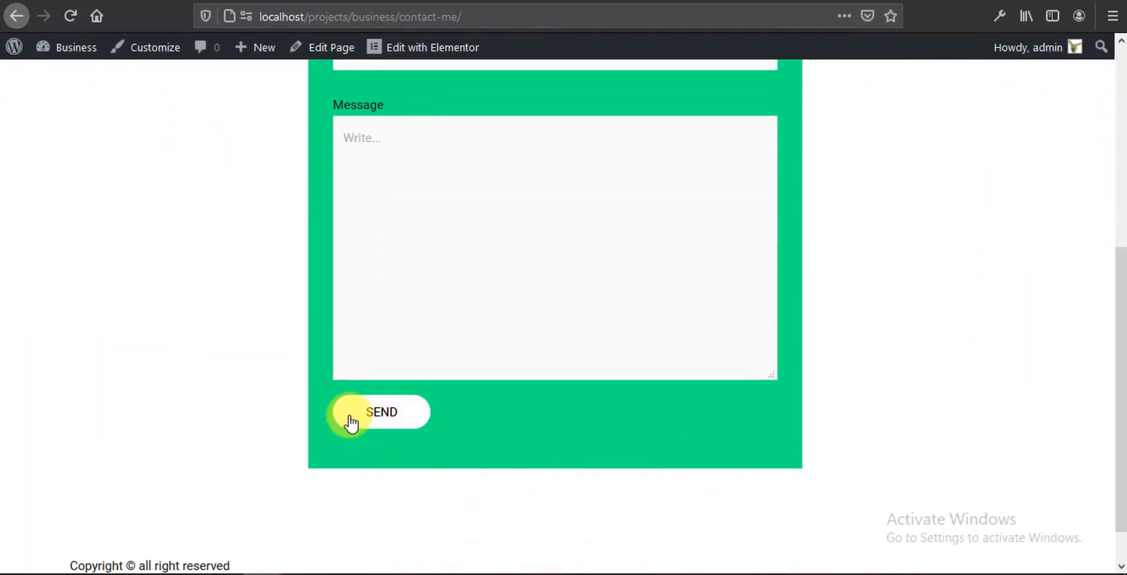